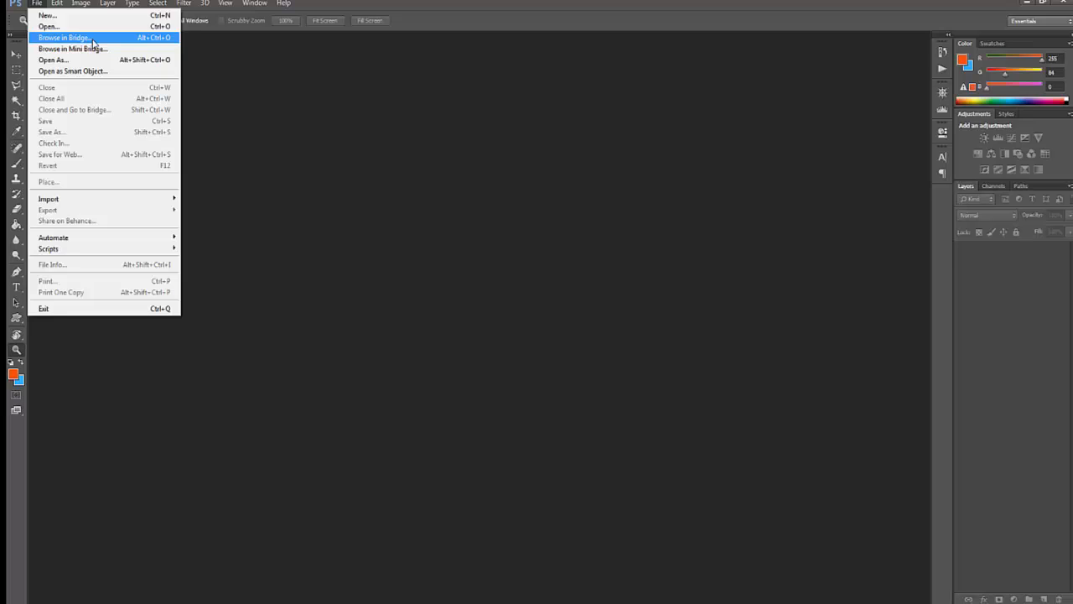
- Switch to Bridge and preview psd-file.jpg from the Desktop folder
click(92, 39)
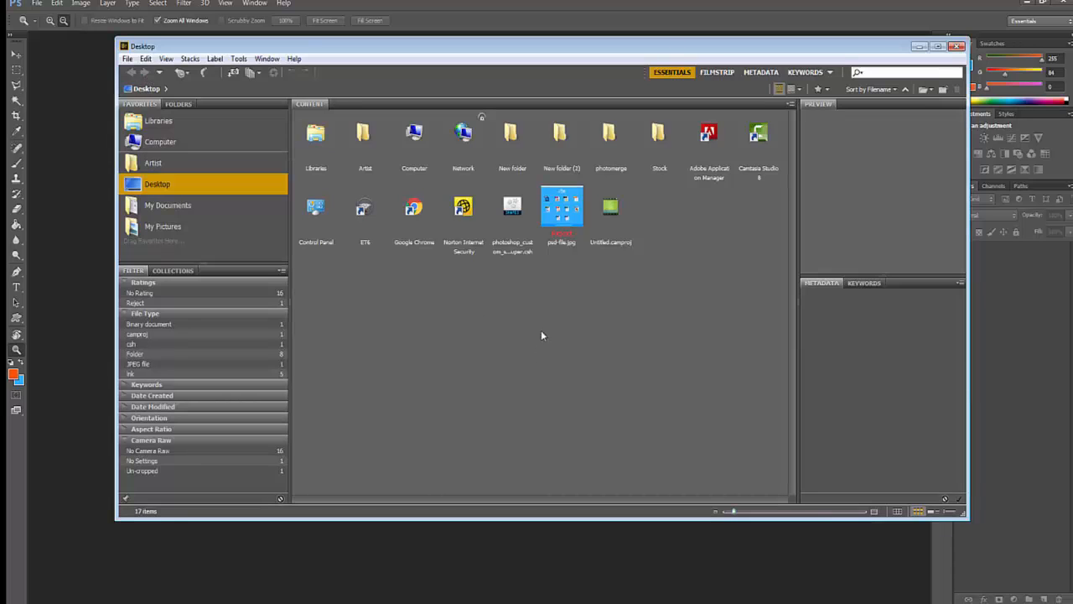
click(567, 213)
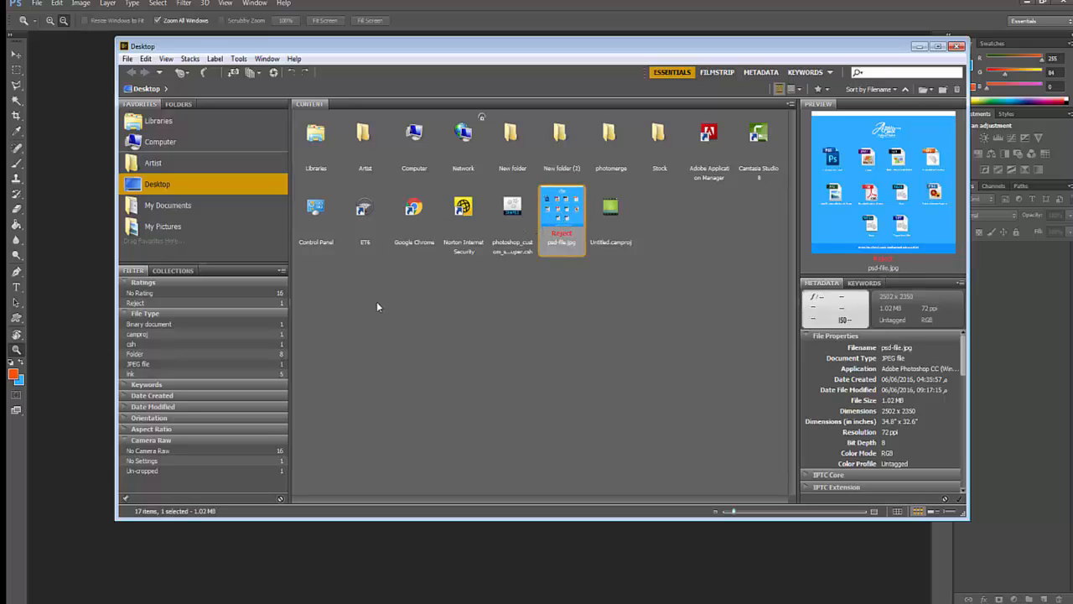
click(410, 317)
click(571, 213)
- Enlarge the preview area in Bridge and magnify part of psd-file.jpg with the loupe
drag(890, 278, 890, 371)
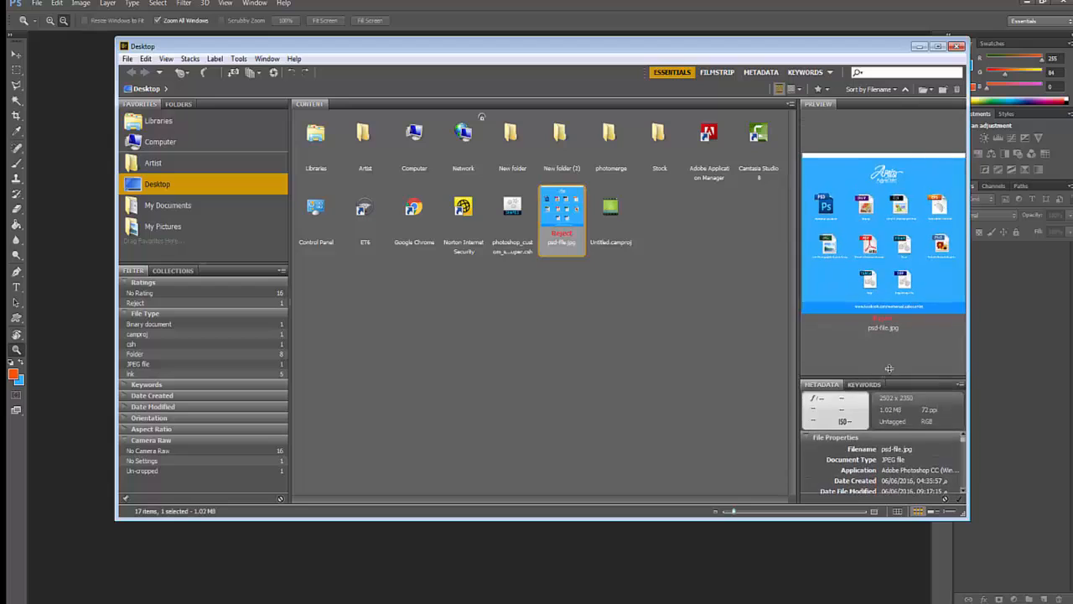
drag(878, 191, 846, 224)
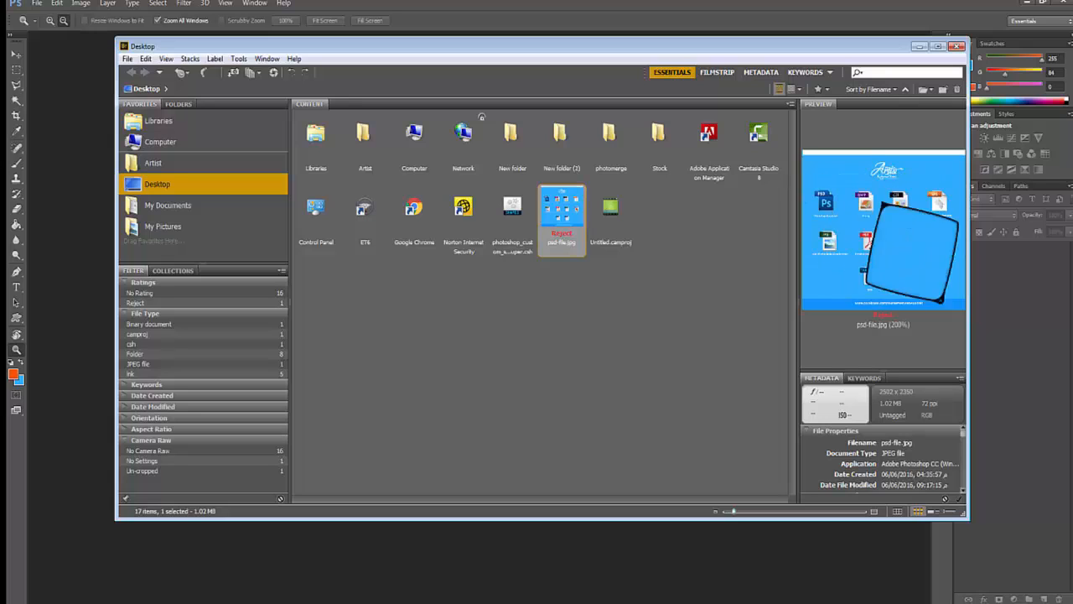
click(505, 296)
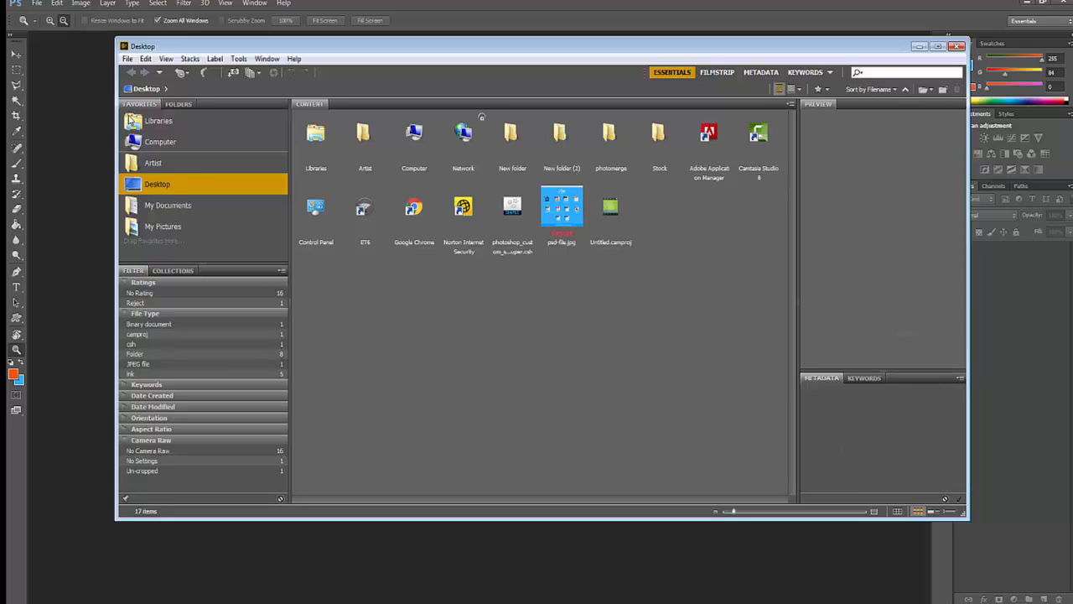
- Add the Stock folder from the Desktop to the Bridge favorites, between Desktop and My Documents
drag(671, 113, 296, 251)
click(651, 141)
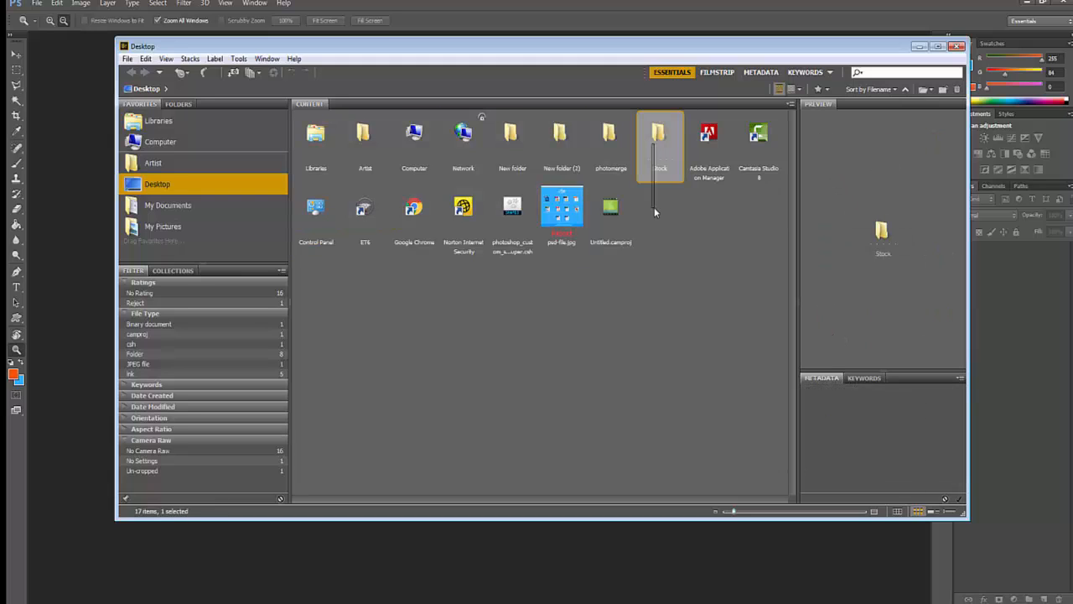
drag(665, 143, 152, 203)
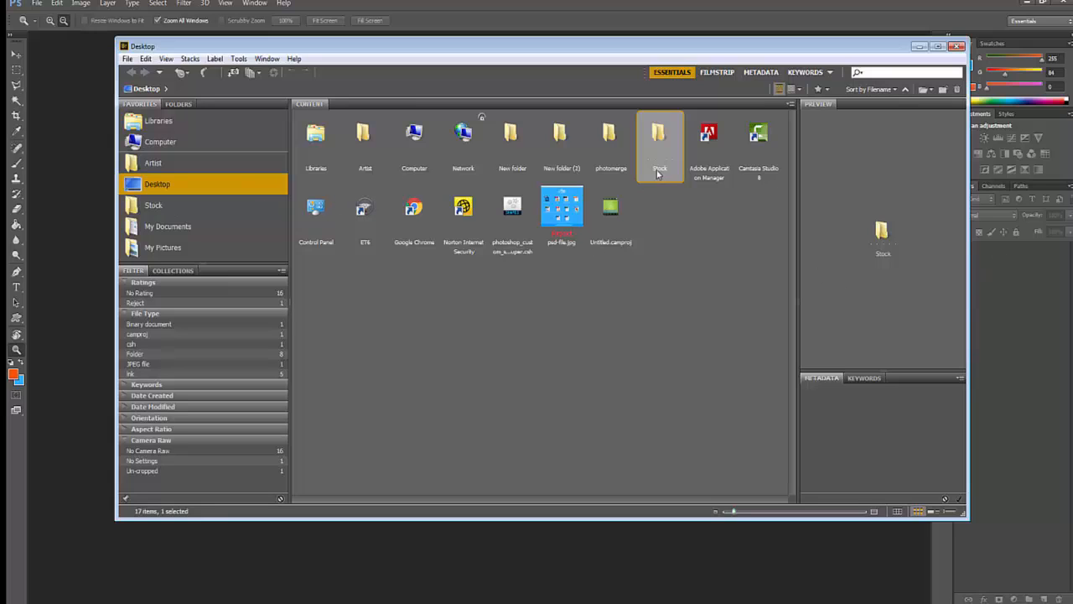
- View psd-file.jpg in the Filmstrip, Metadata and Keywords workspaces and return to Essentials
click(595, 235)
click(564, 222)
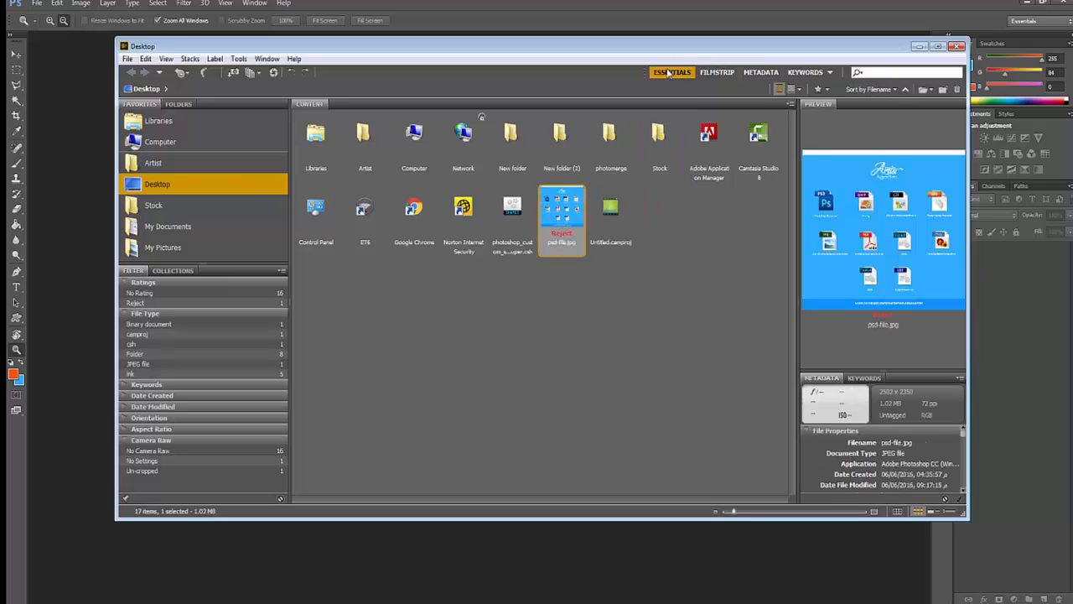
click(714, 74)
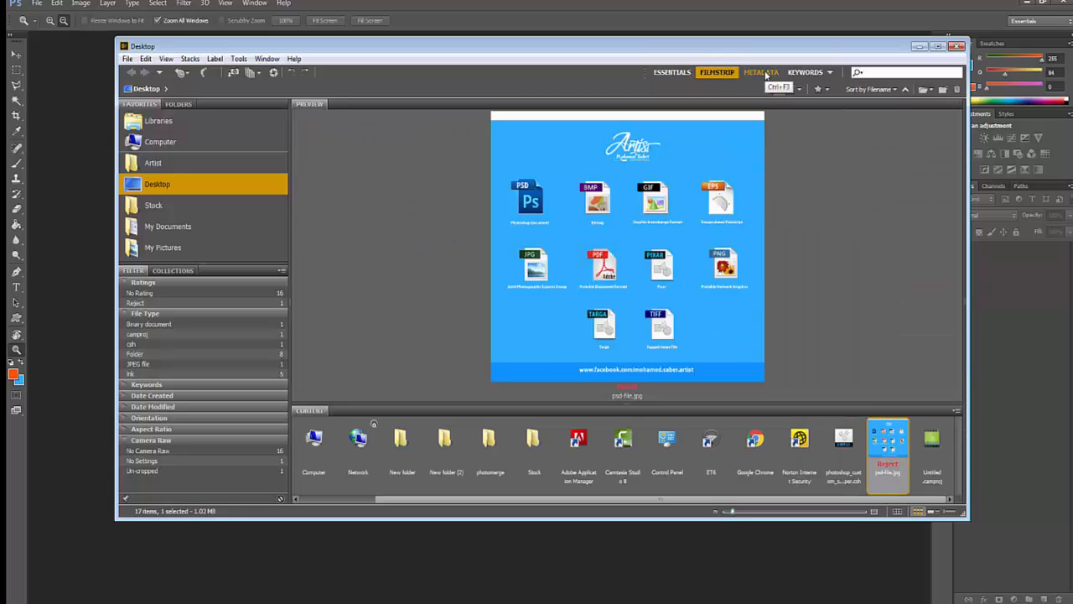
click(765, 74)
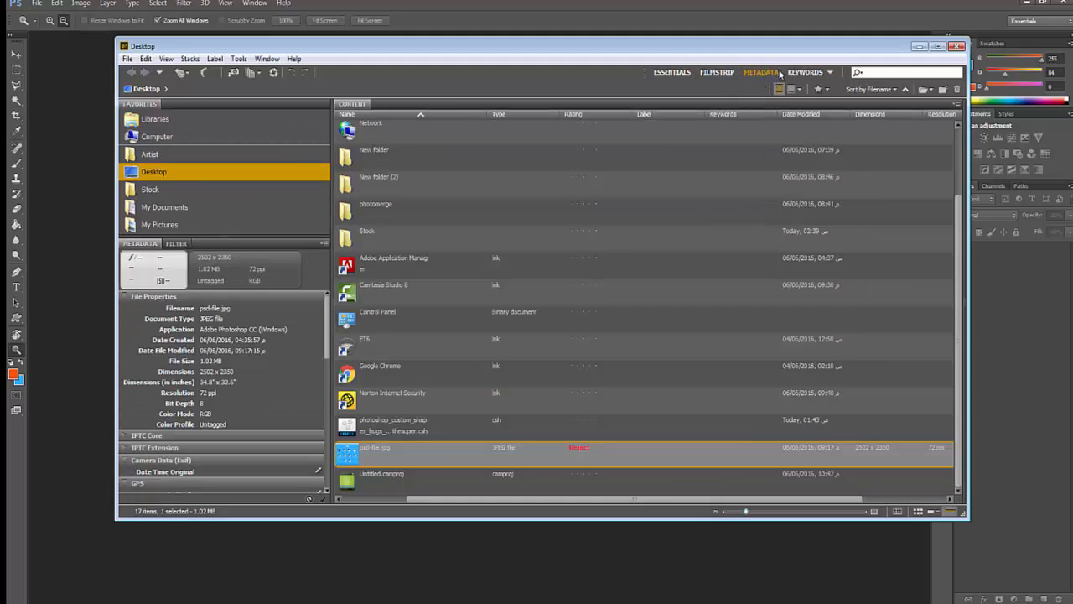
click(801, 73)
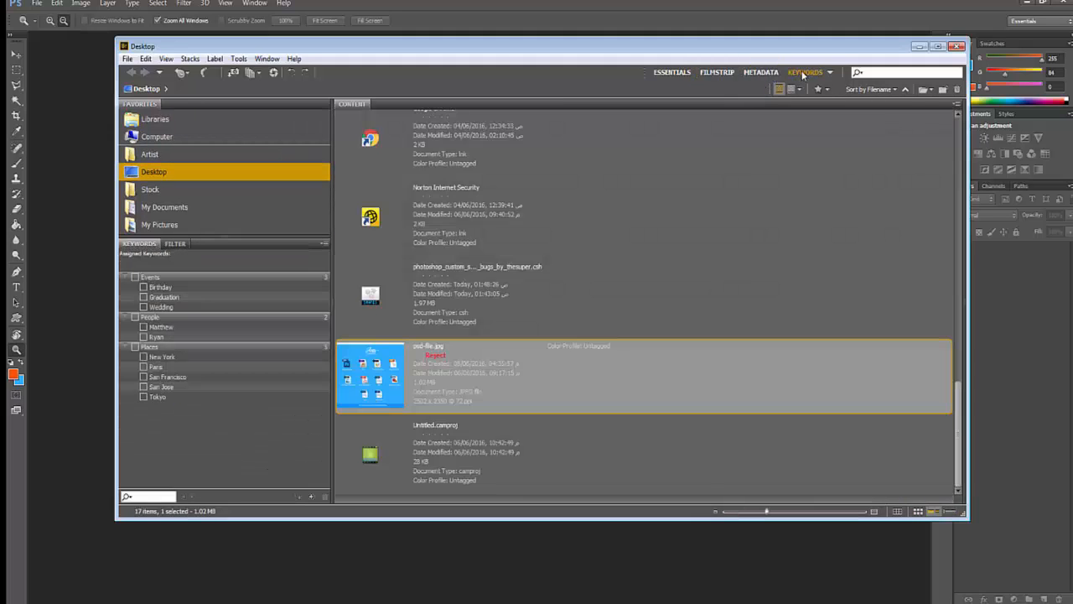
click(673, 73)
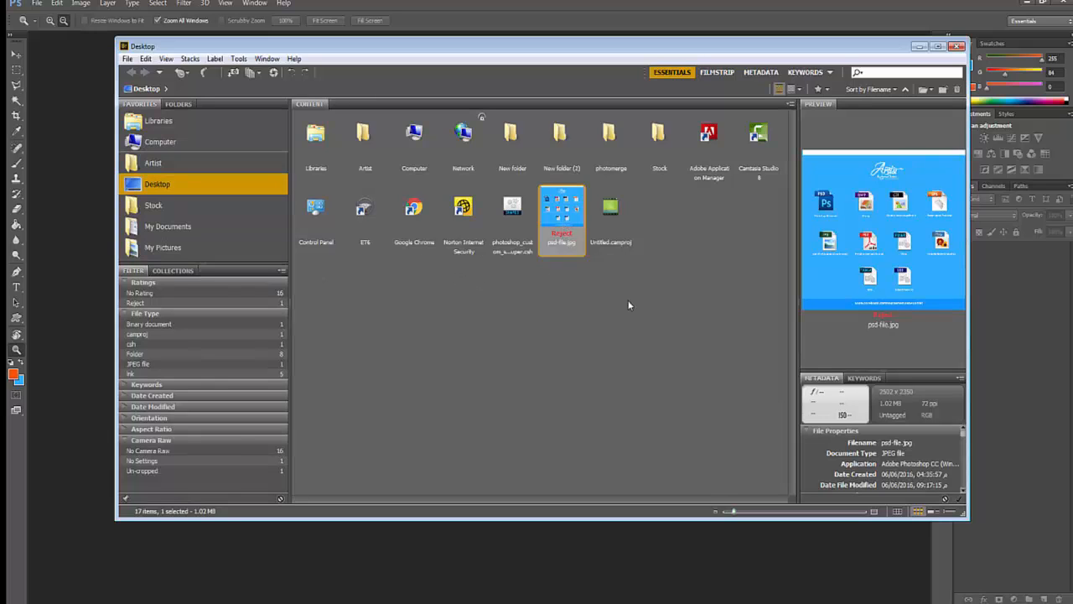
click(522, 318)
click(551, 217)
click(133, 60)
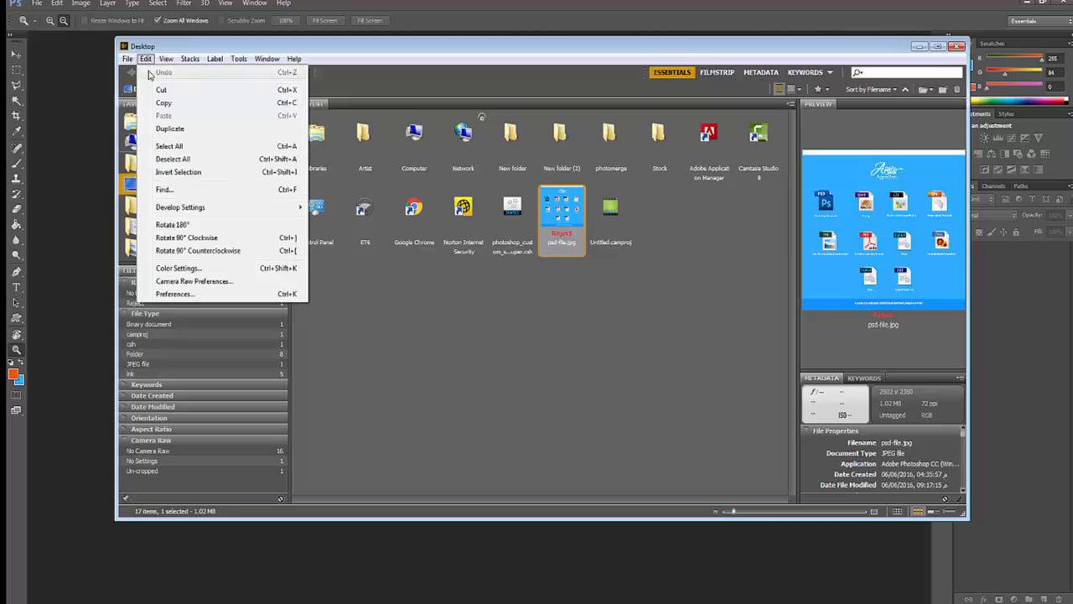
mouse_move(166, 112)
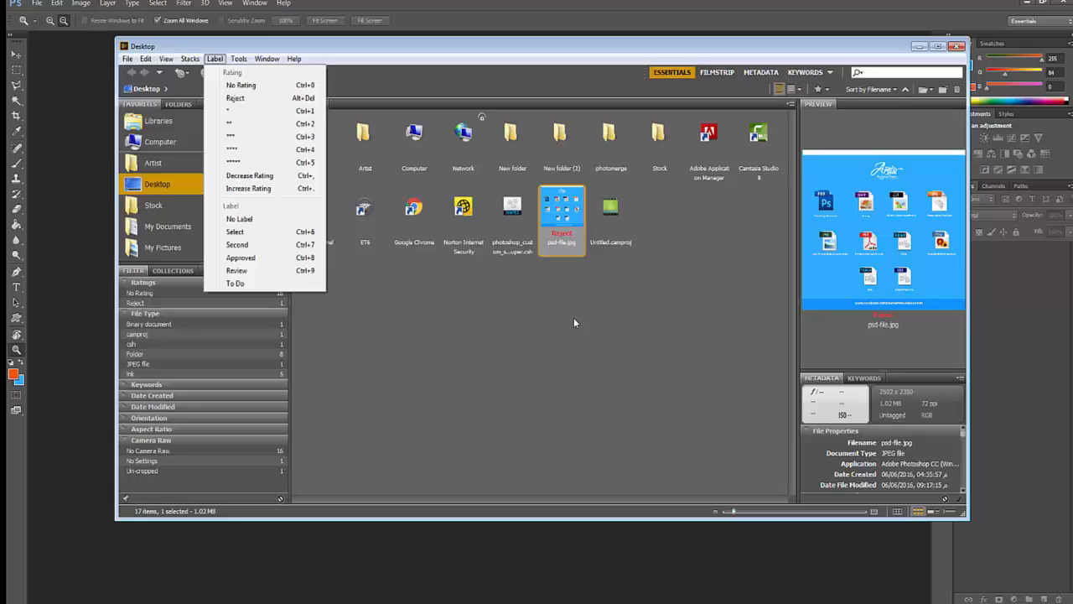
click(726, 215)
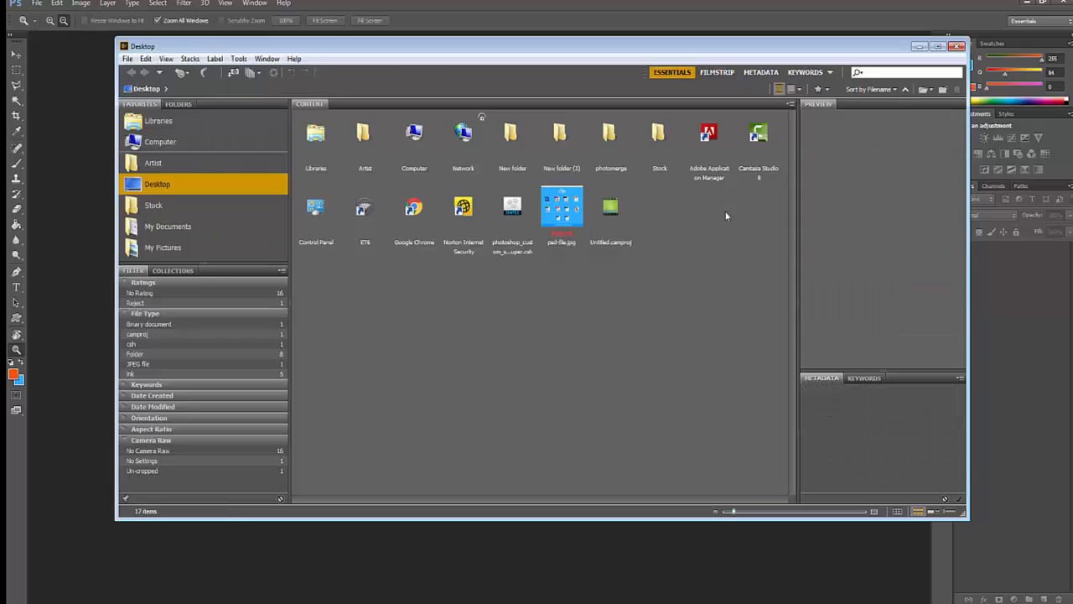
- Return to Photoshop from Bridge and load the Desktop files in Mini Bridge, collapsing it when finished
click(957, 47)
click(37, 4)
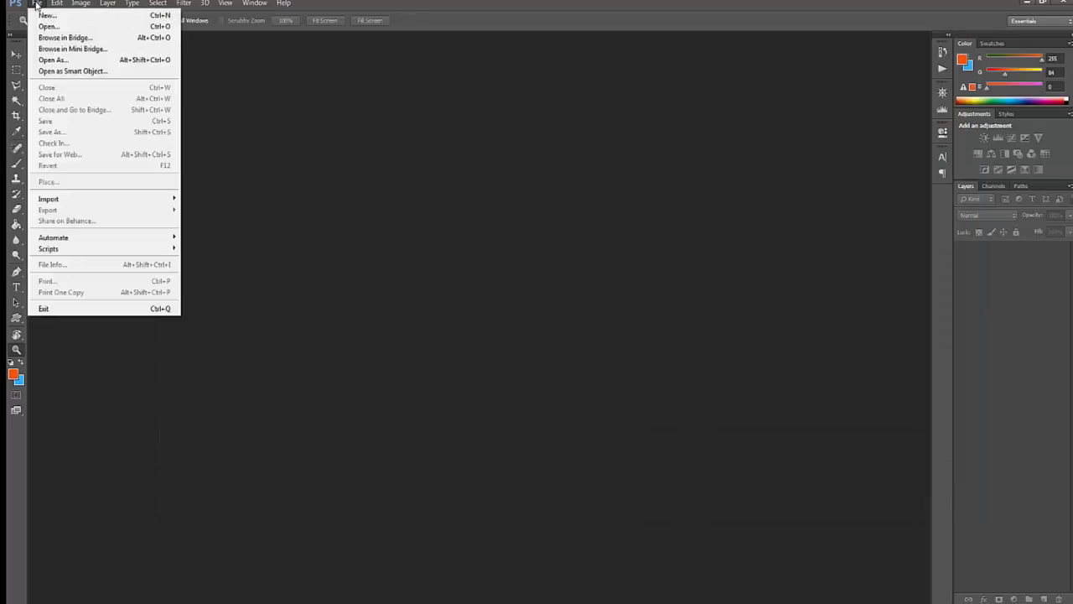
click(108, 50)
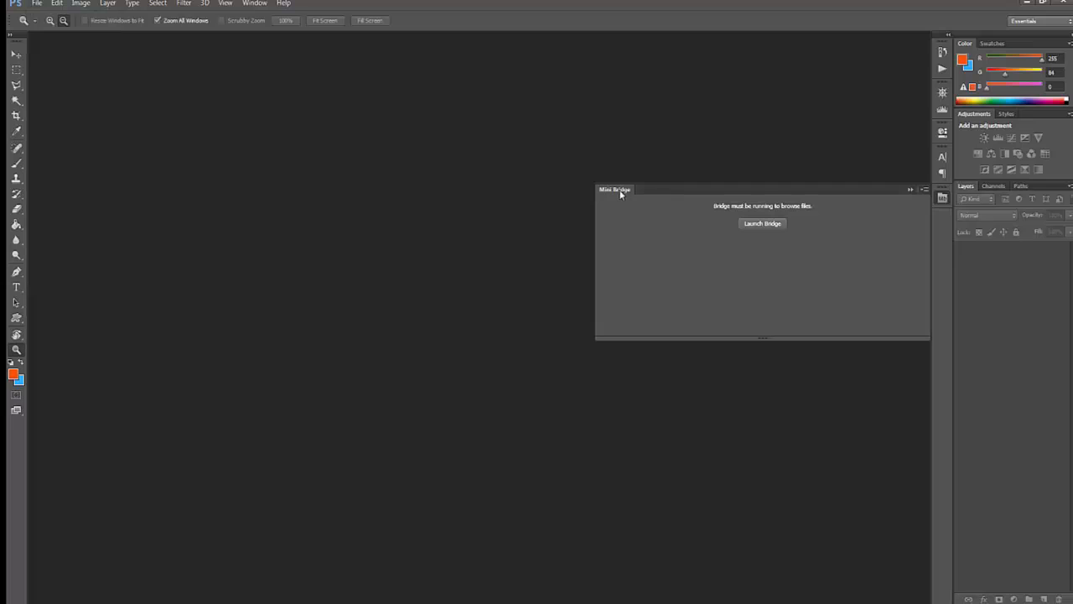
click(763, 224)
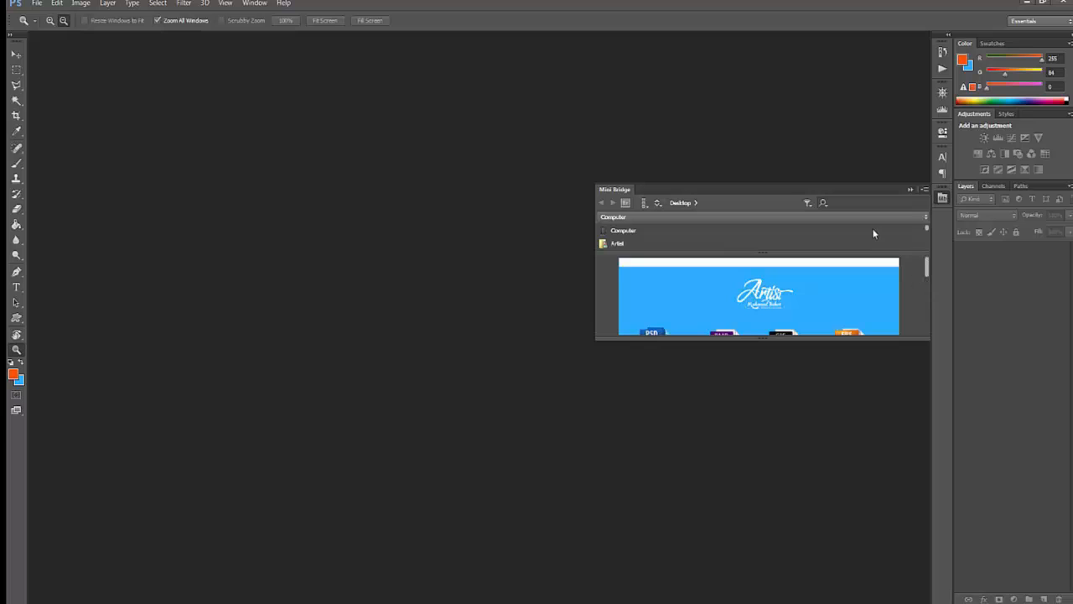
click(940, 199)
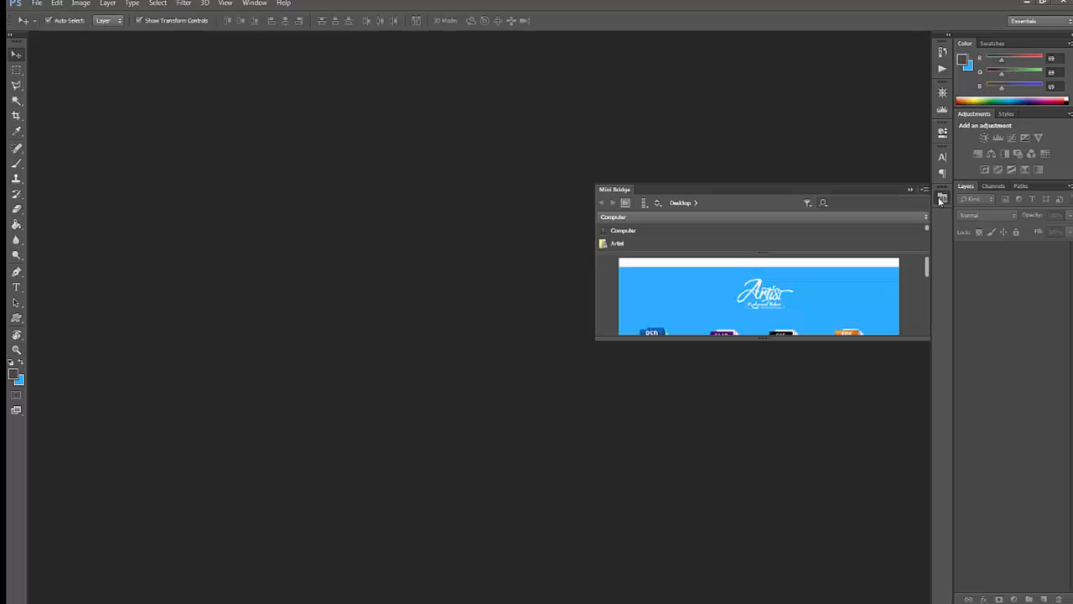
click(940, 198)
- Try to open the plumstone_02 JPEG image from the Stock folder with Open As set to the PNG format
click(36, 3)
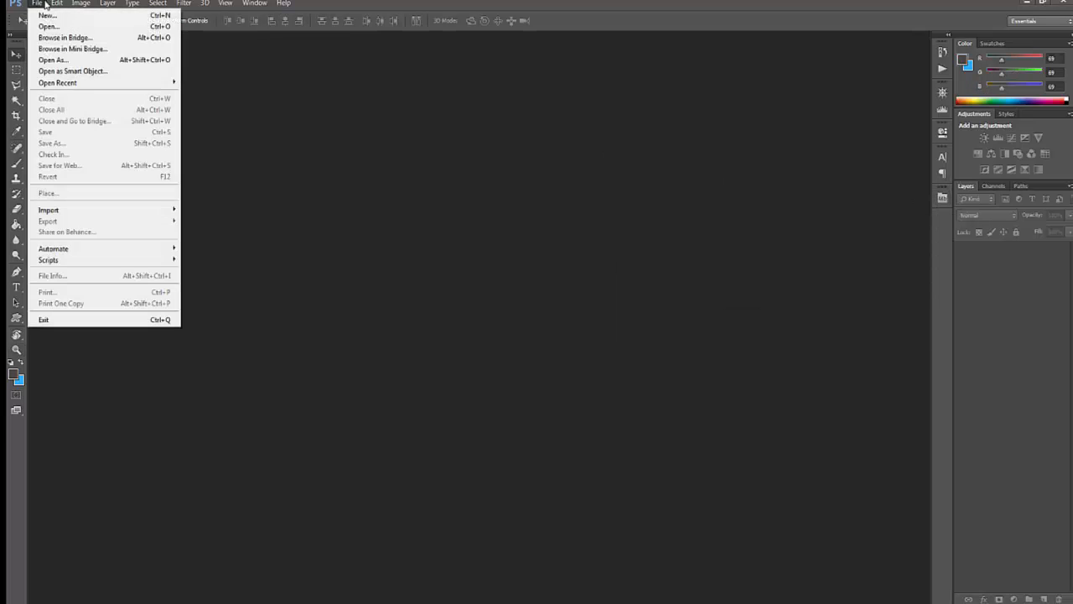
click(96, 63)
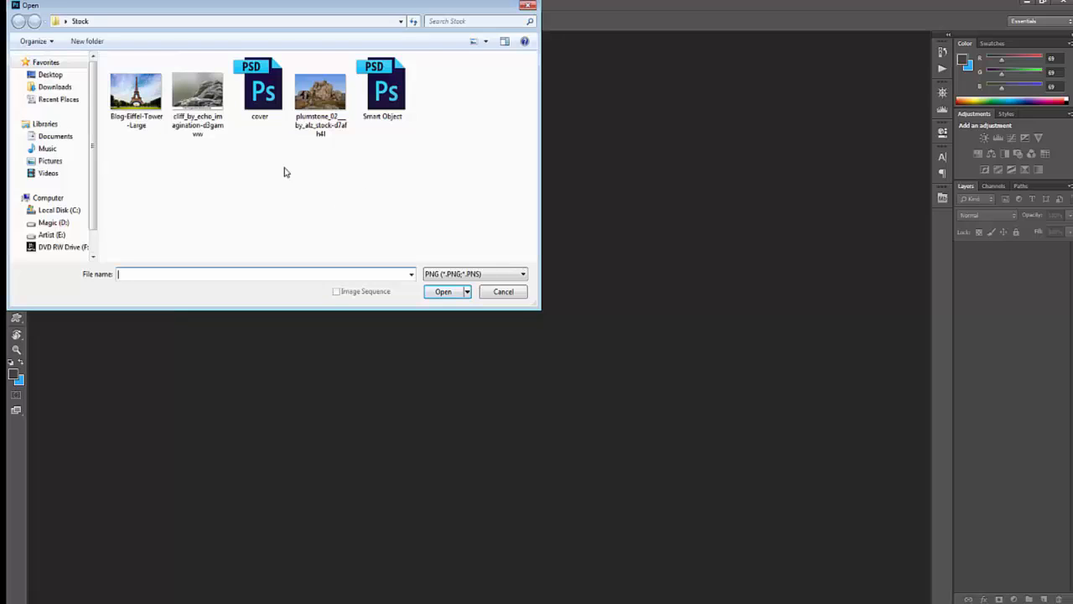
click(472, 275)
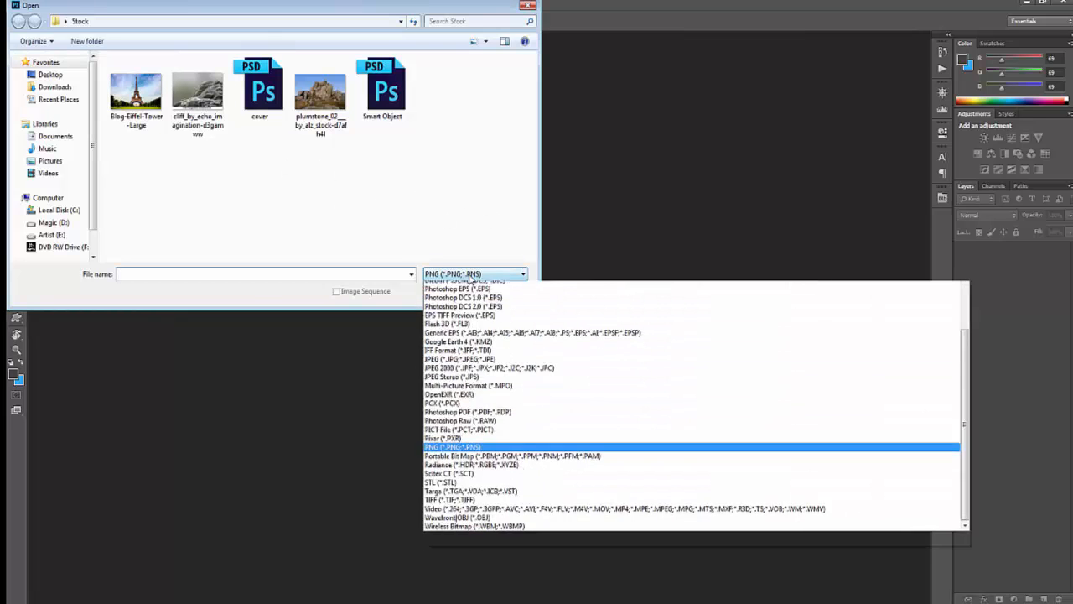
click(472, 278)
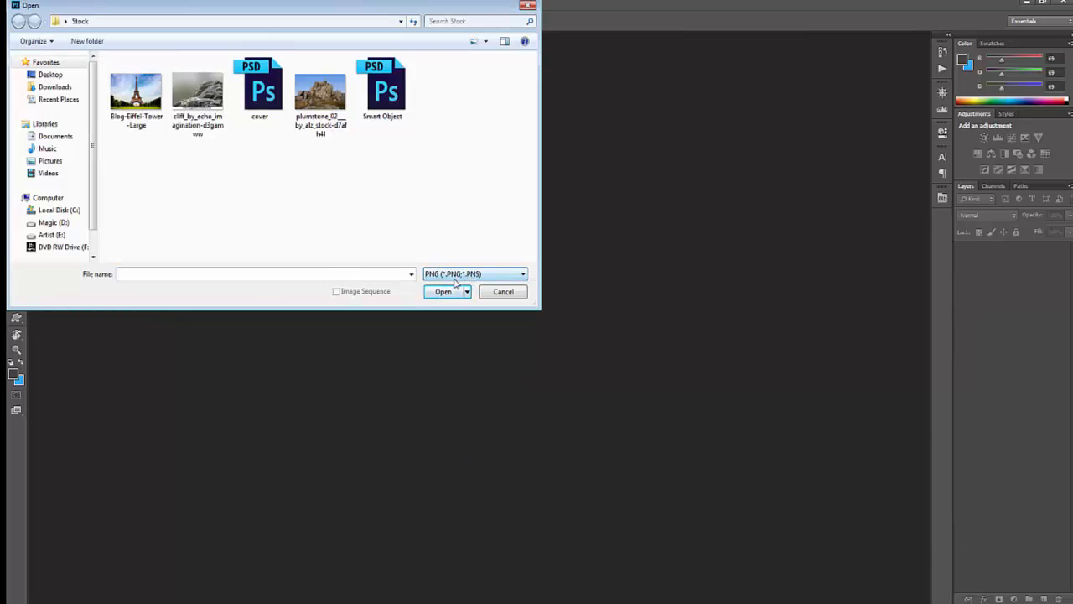
click(455, 277)
click(457, 278)
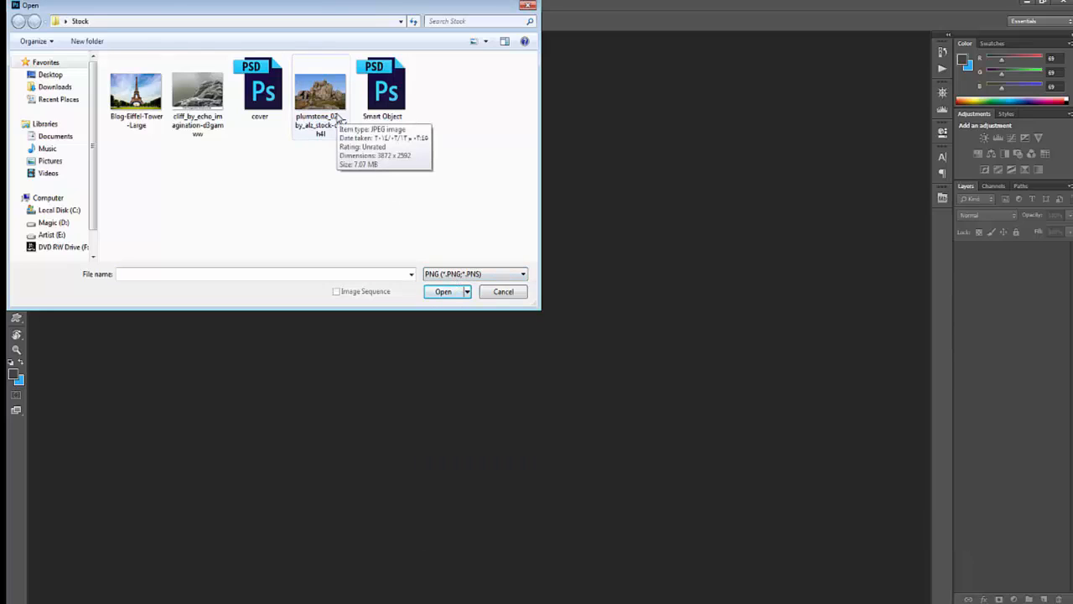
double_click(339, 118)
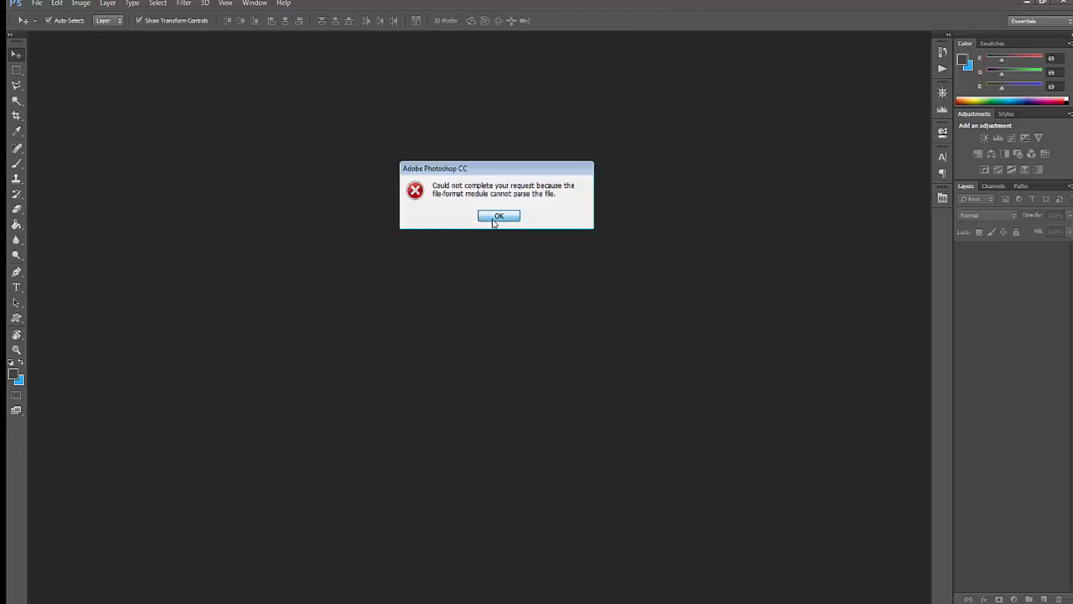
click(495, 217)
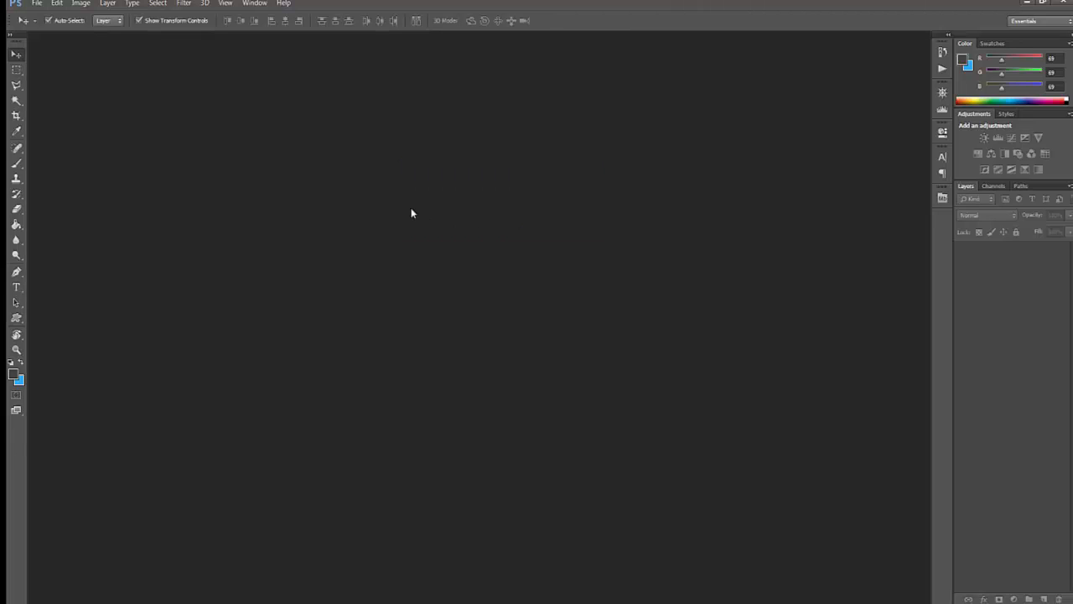
- Open the plumstone_02 image from the Stock folder with Open As set to the JPEG format, and close it after viewing
key(ctrl+o)
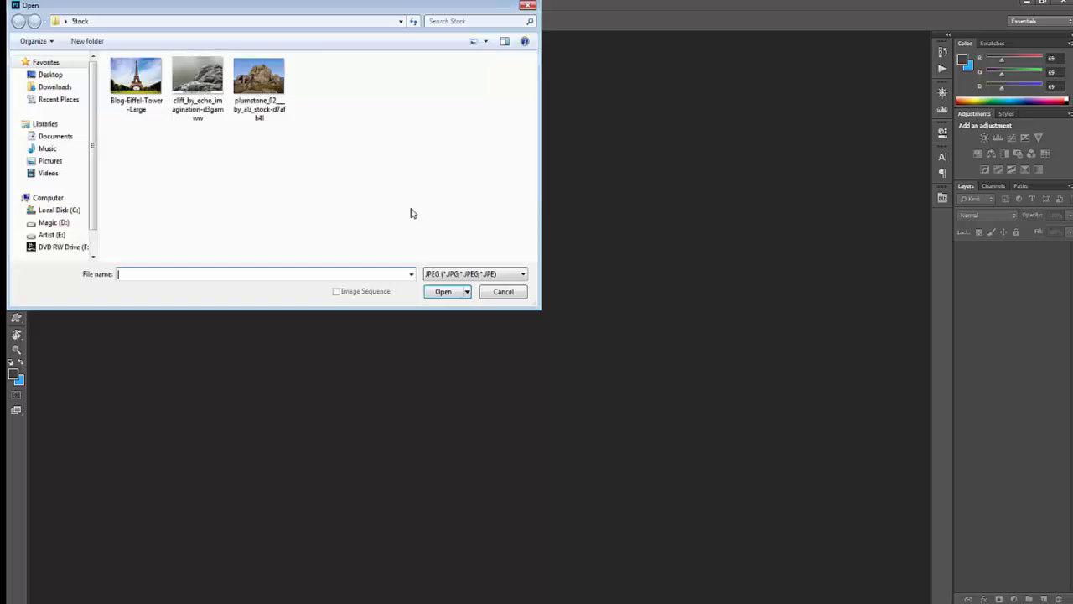
click(503, 291)
click(32, 3)
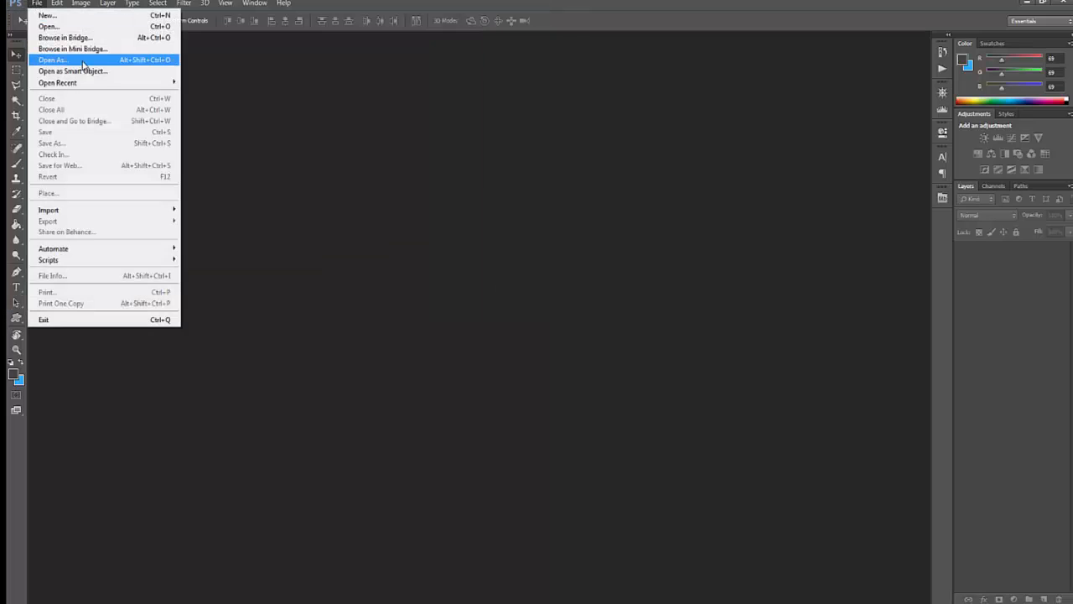
click(84, 60)
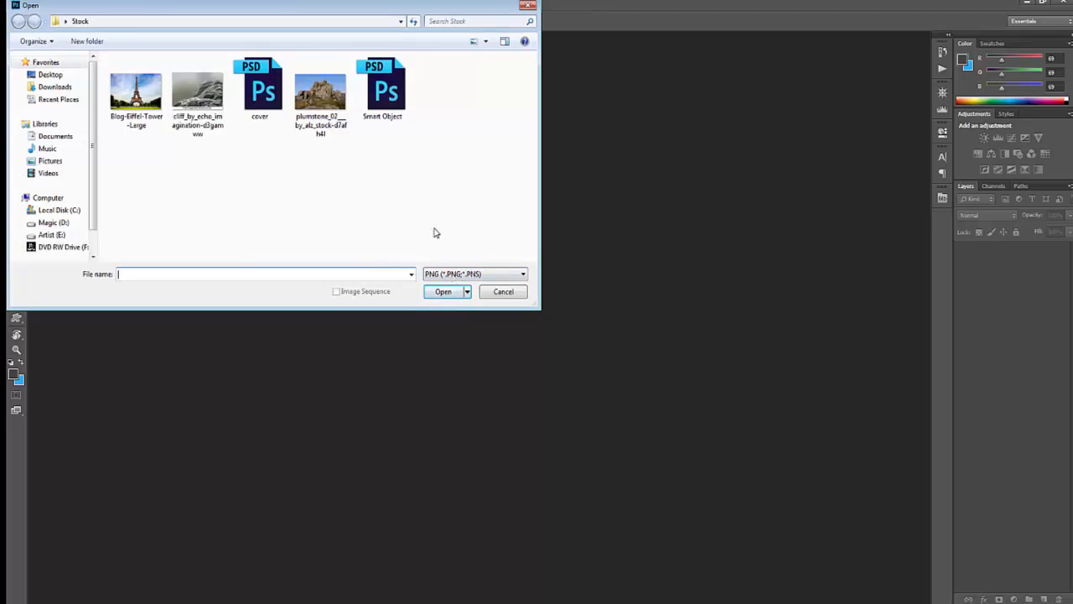
click(458, 274)
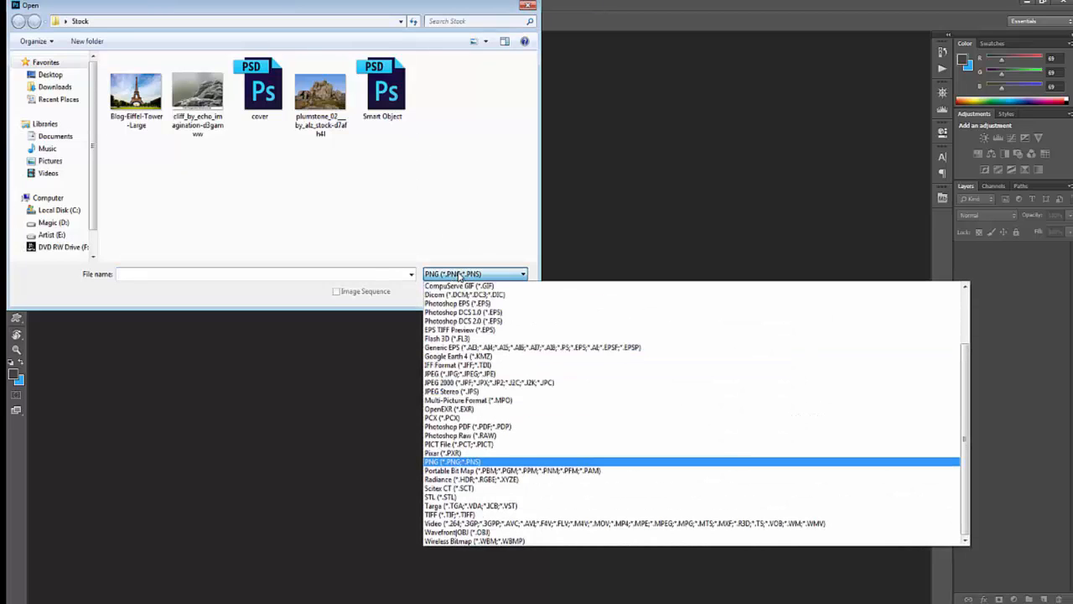
click(470, 373)
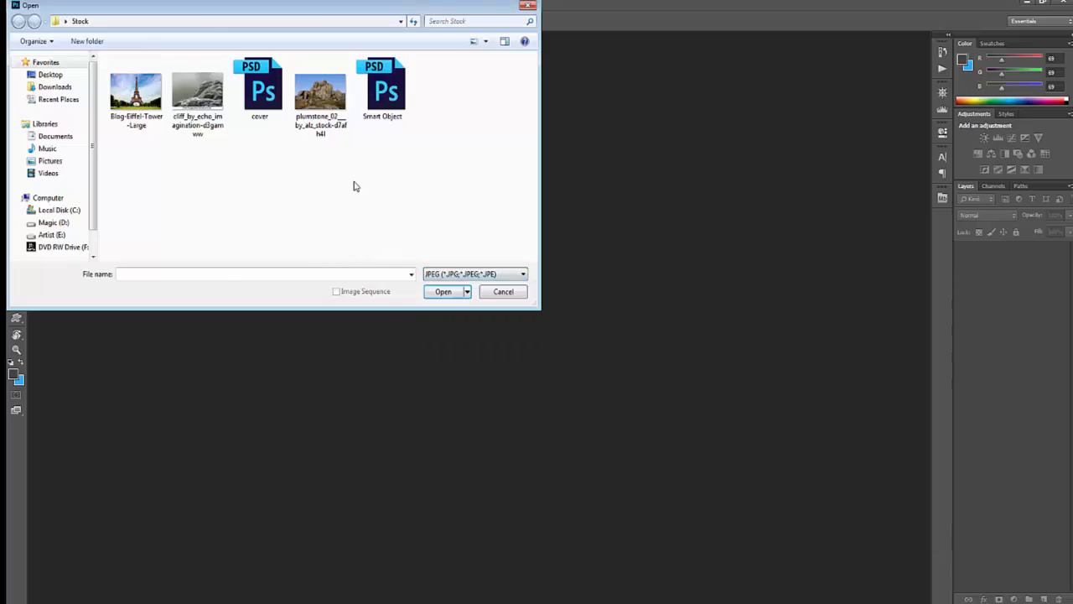
double_click(323, 115)
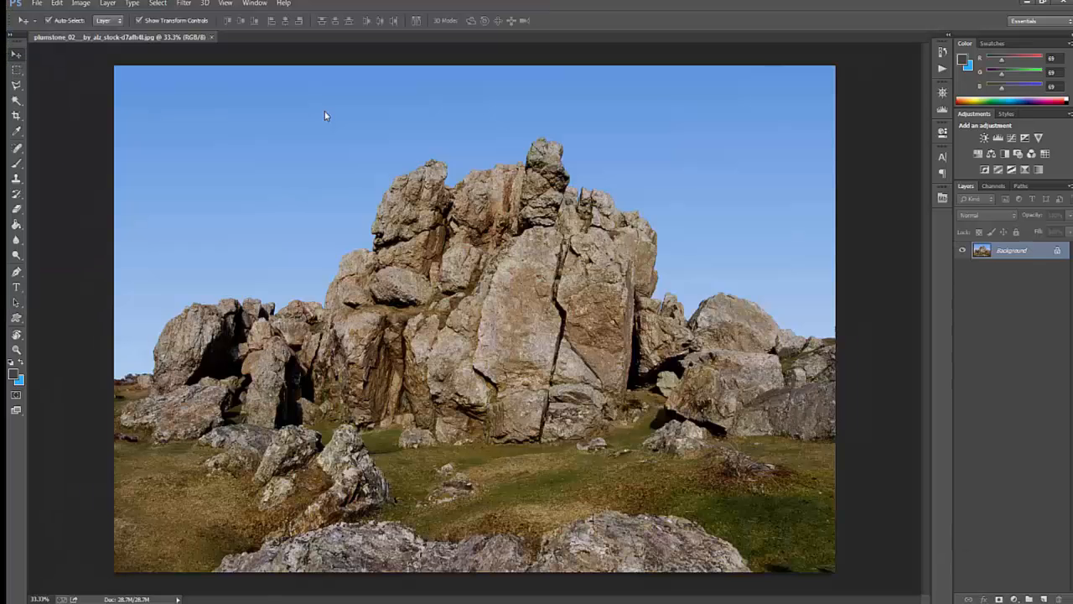
click(212, 38)
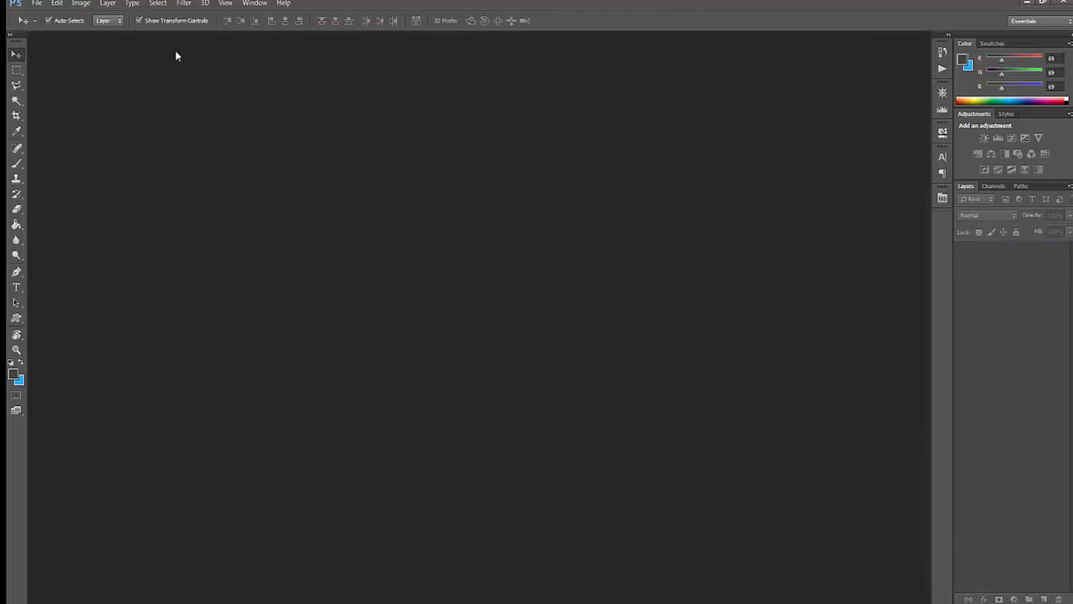
- Examine the file format list in the Open dialog for the Stock folder, and cancel without opening anything
click(37, 4)
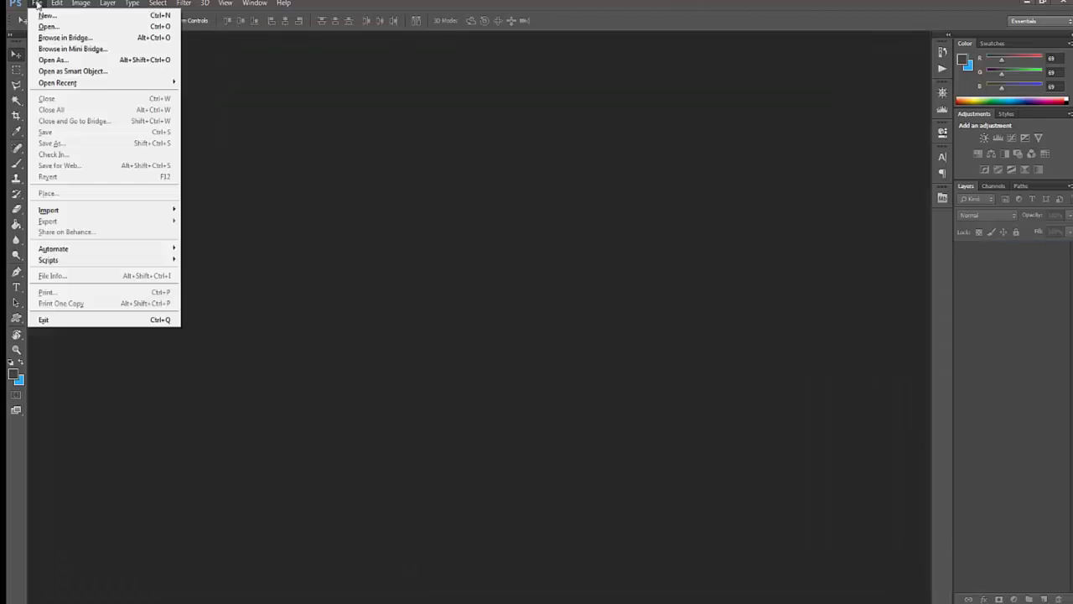
click(48, 26)
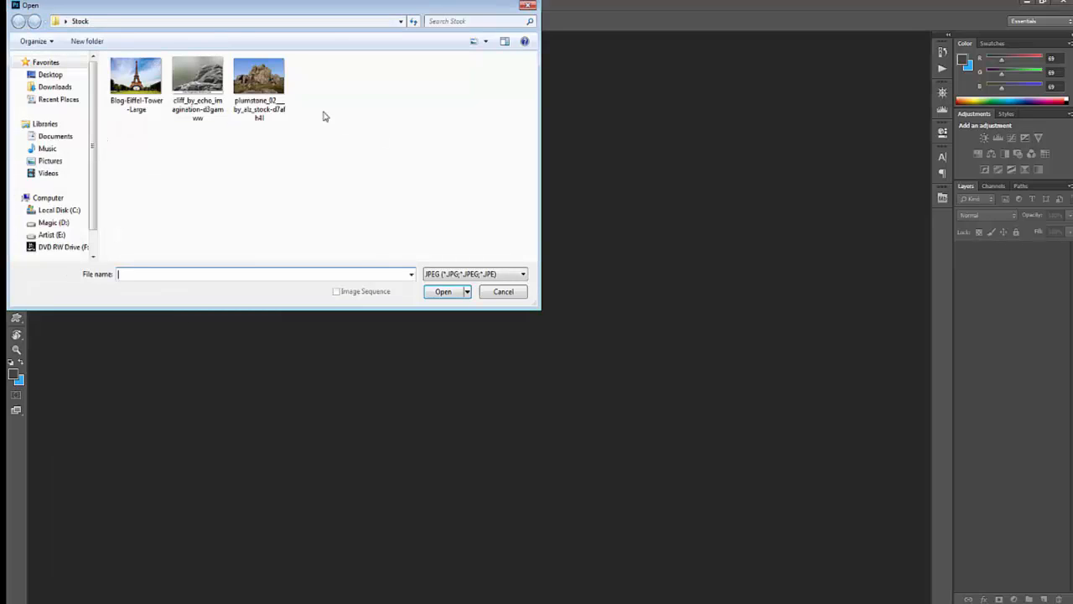
click(478, 274)
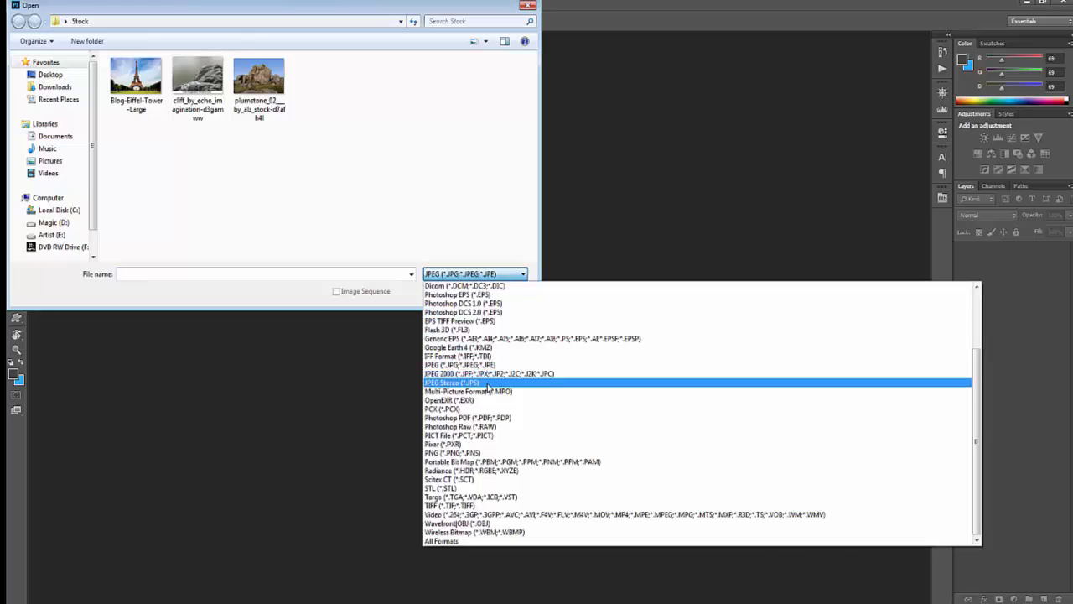
click(364, 210)
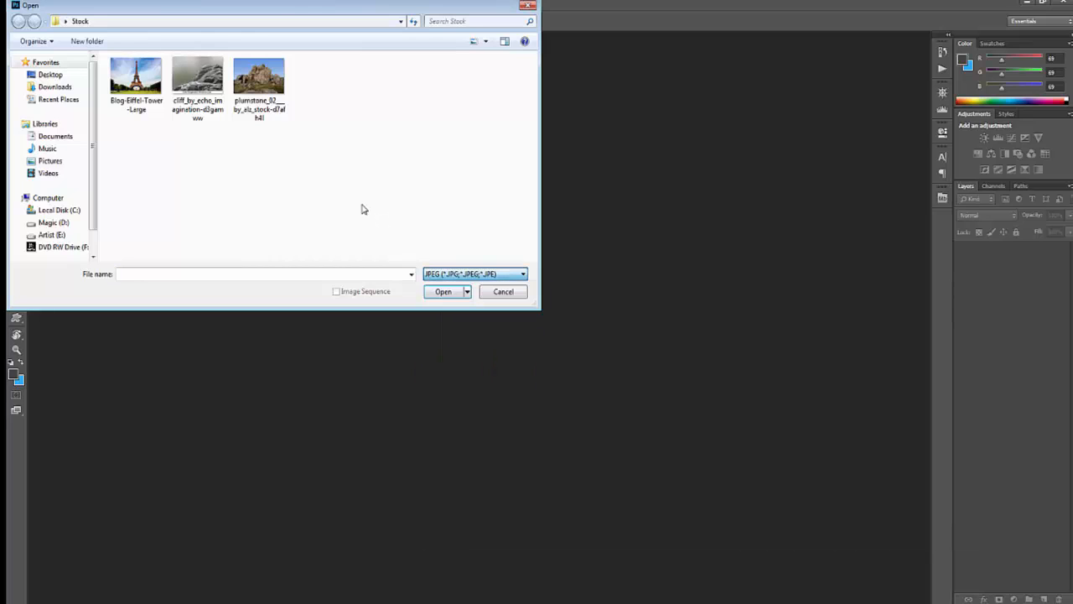
click(504, 291)
- View the Stock folder in the Open As dialog for comparison with Open, and cancel it
click(37, 4)
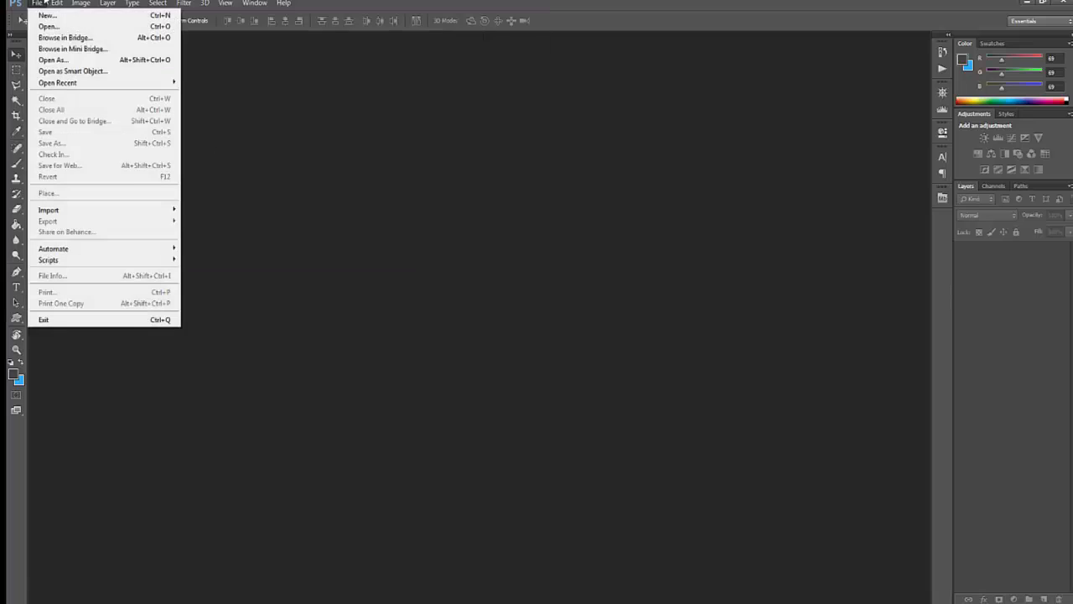
click(56, 60)
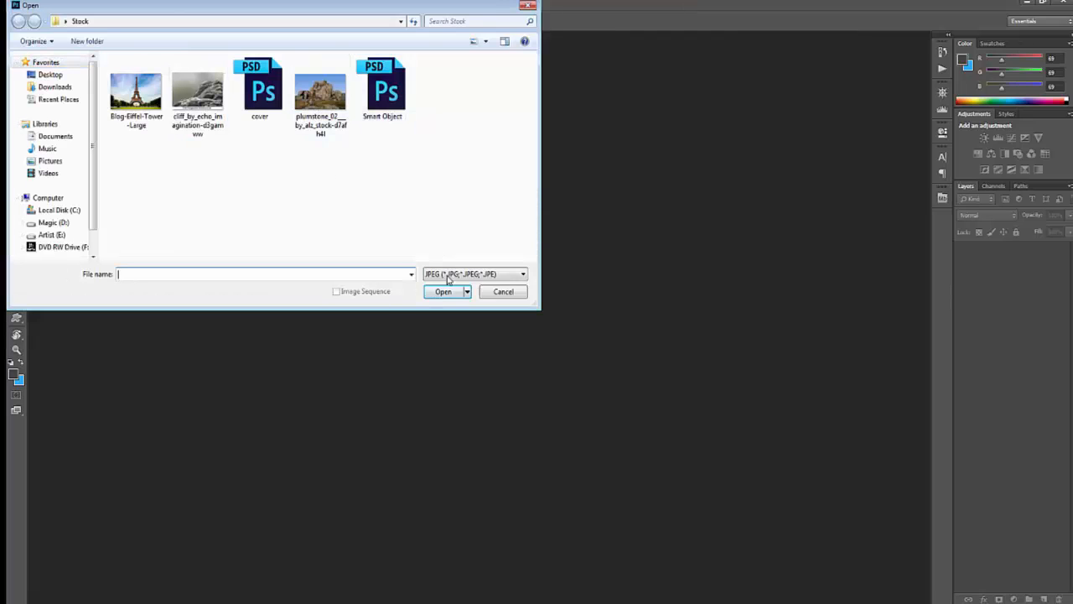
click(518, 295)
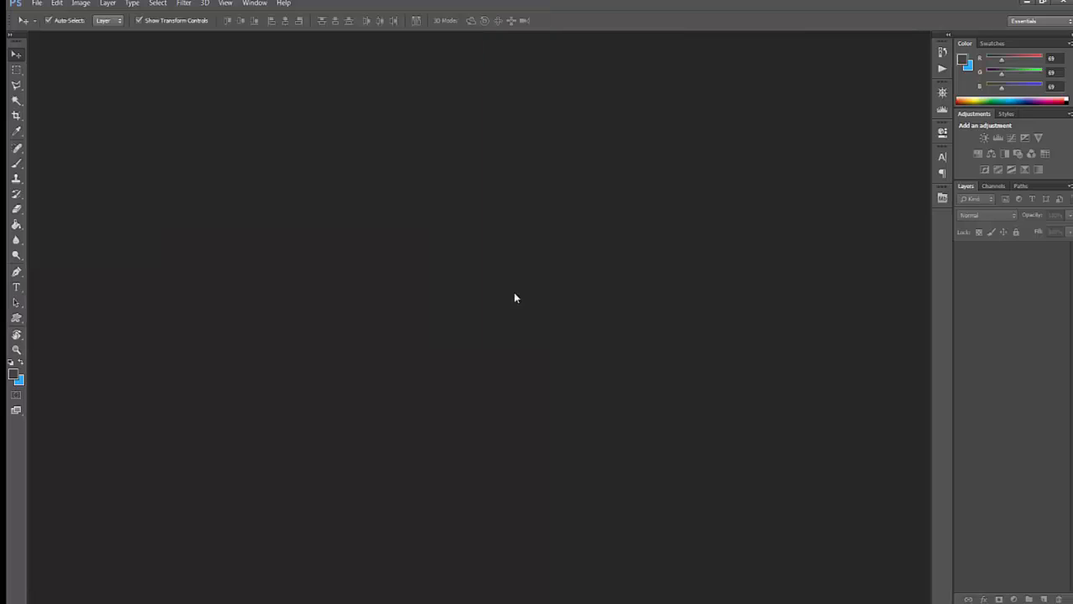
- Open Blog-Eiffel-Tower-Large from the Stock folder as a smart object, and close it after viewing
click(37, 3)
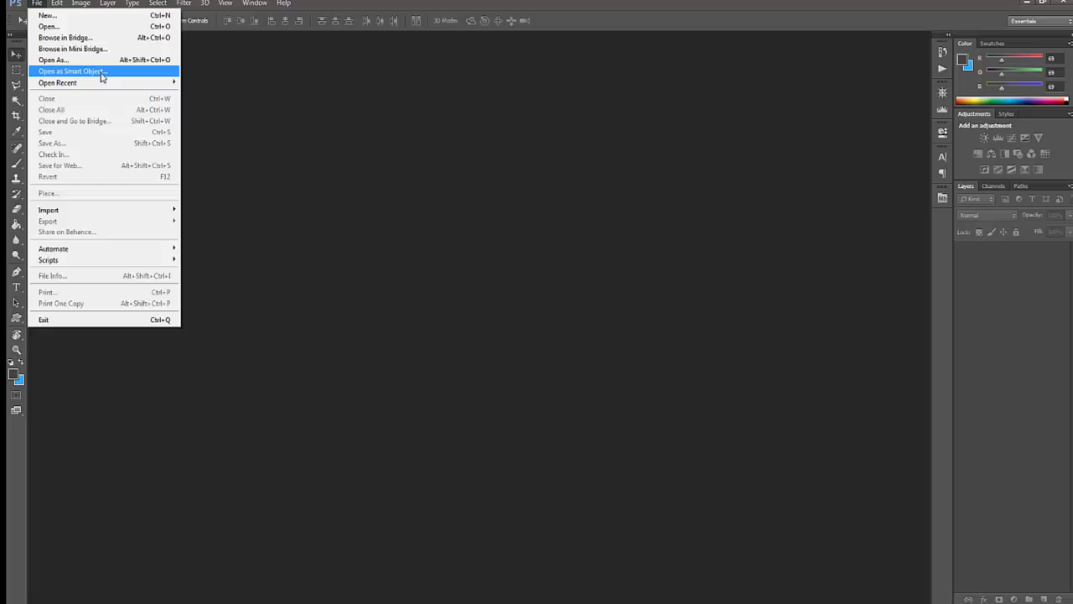
click(146, 74)
click(140, 91)
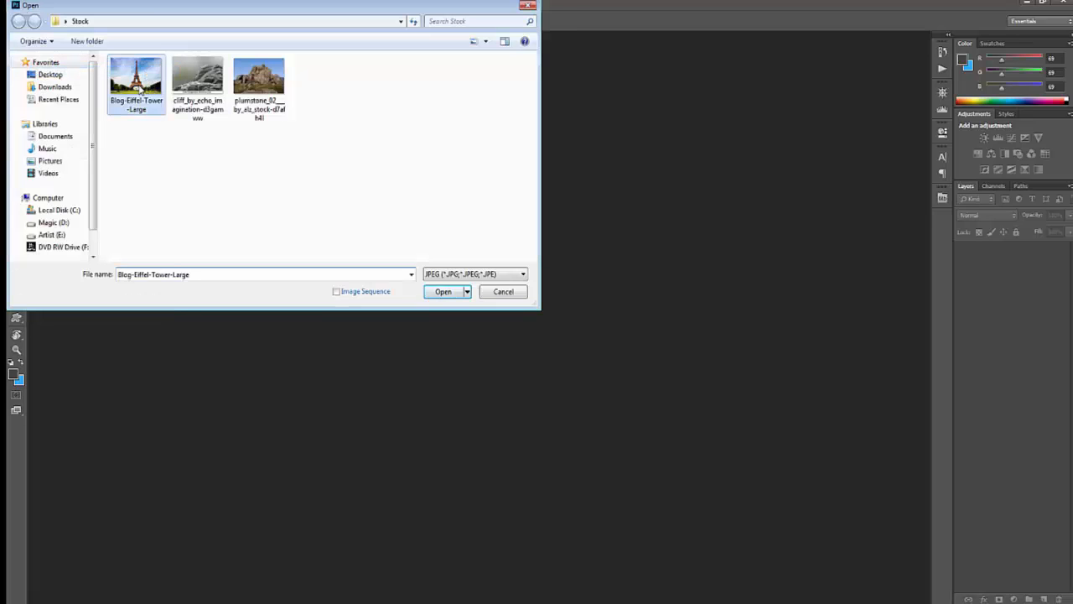
double_click(139, 89)
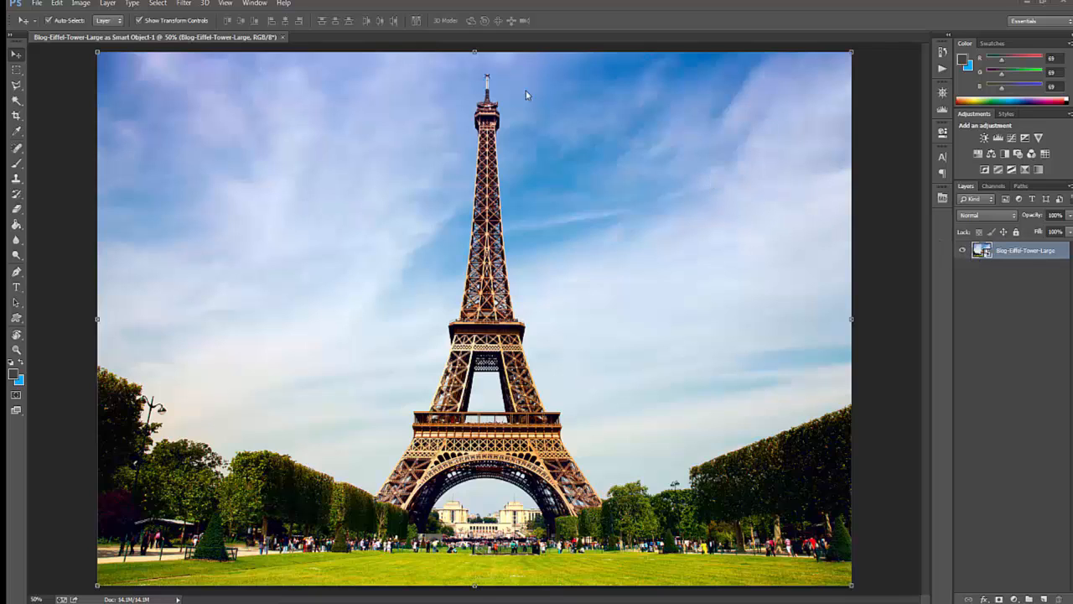
click(283, 37)
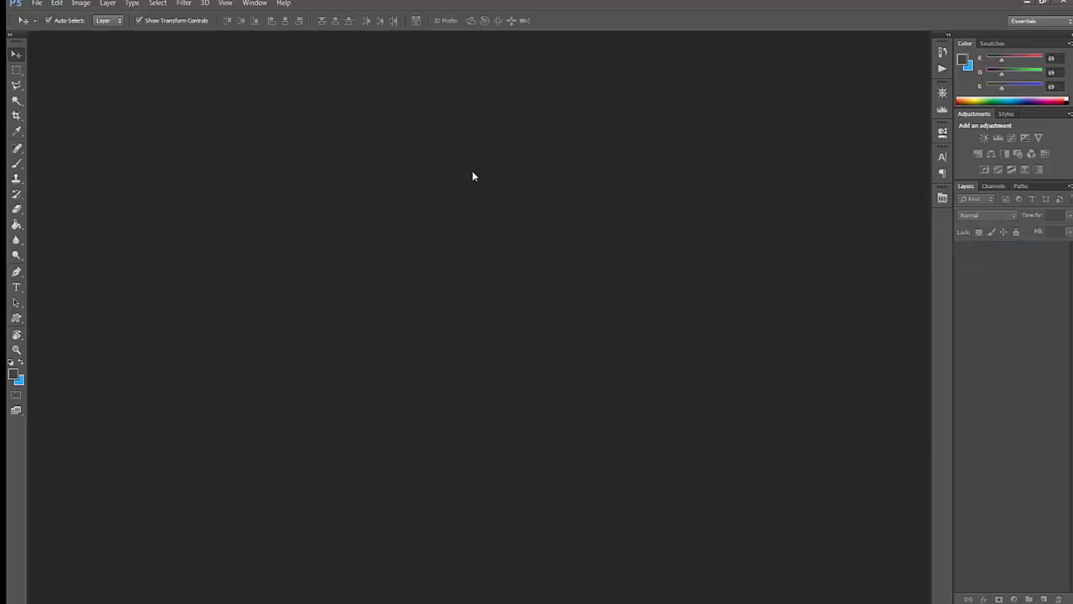
- Open the Smart Object PSD from the Stock folder using All Formats, and select its two Eiffel Tower images in turn to compare them
double_click(463, 220)
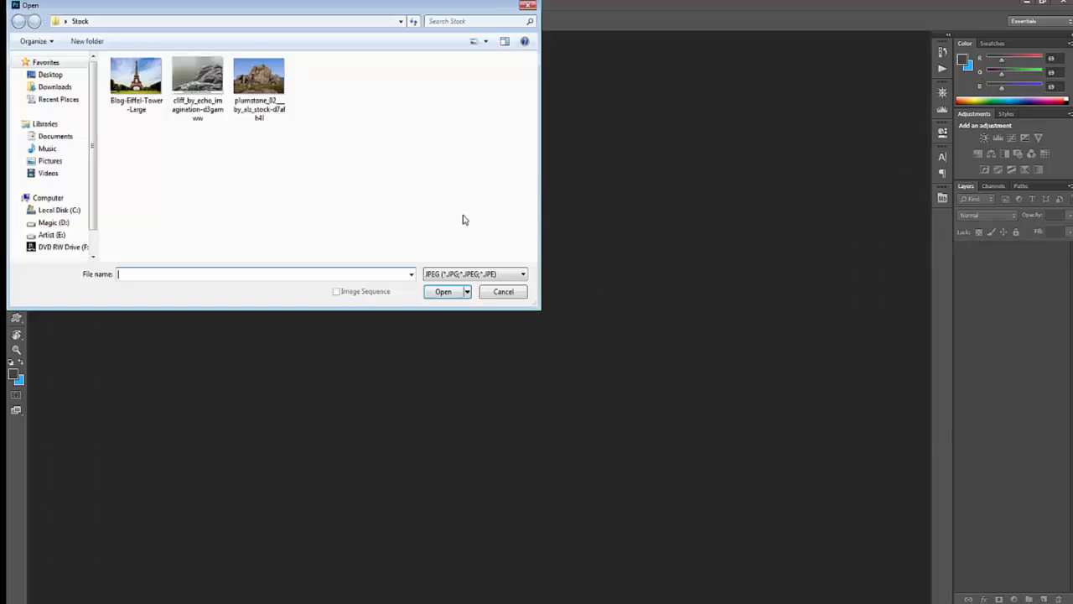
click(459, 275)
click(442, 541)
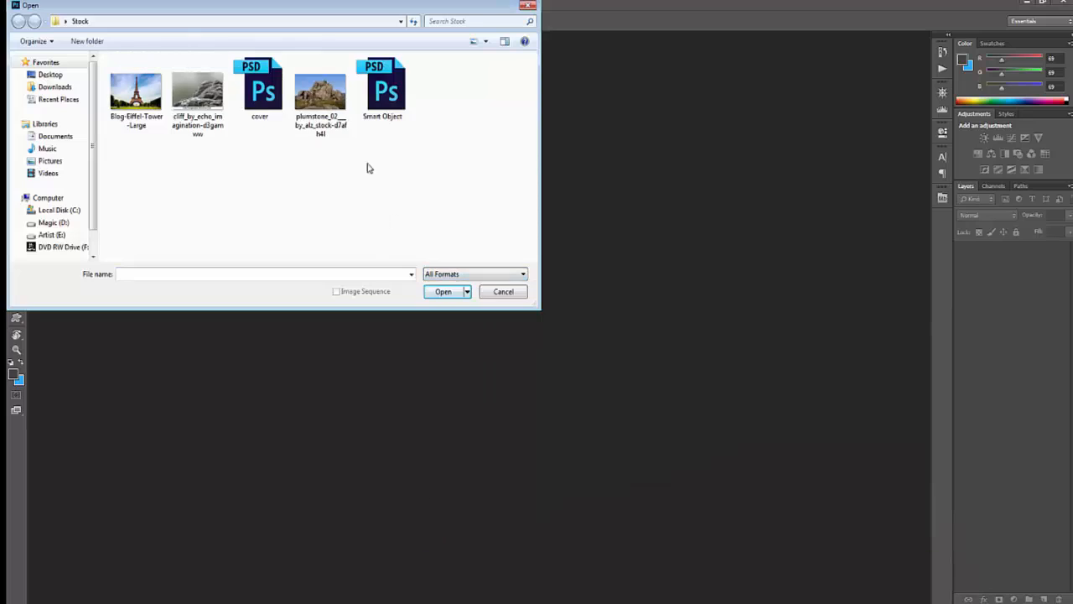
double_click(382, 84)
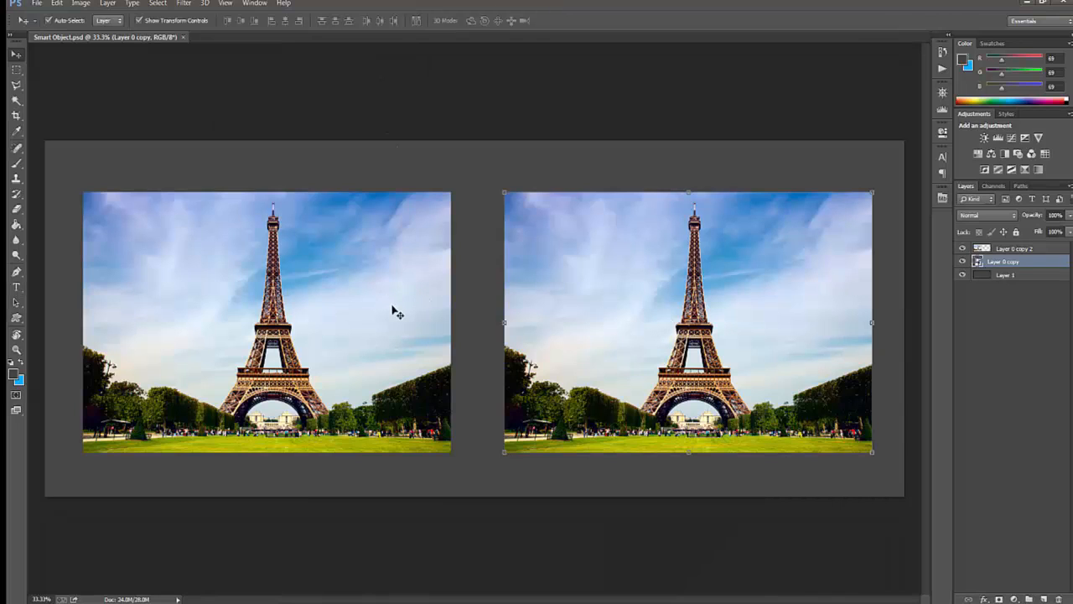
click(376, 340)
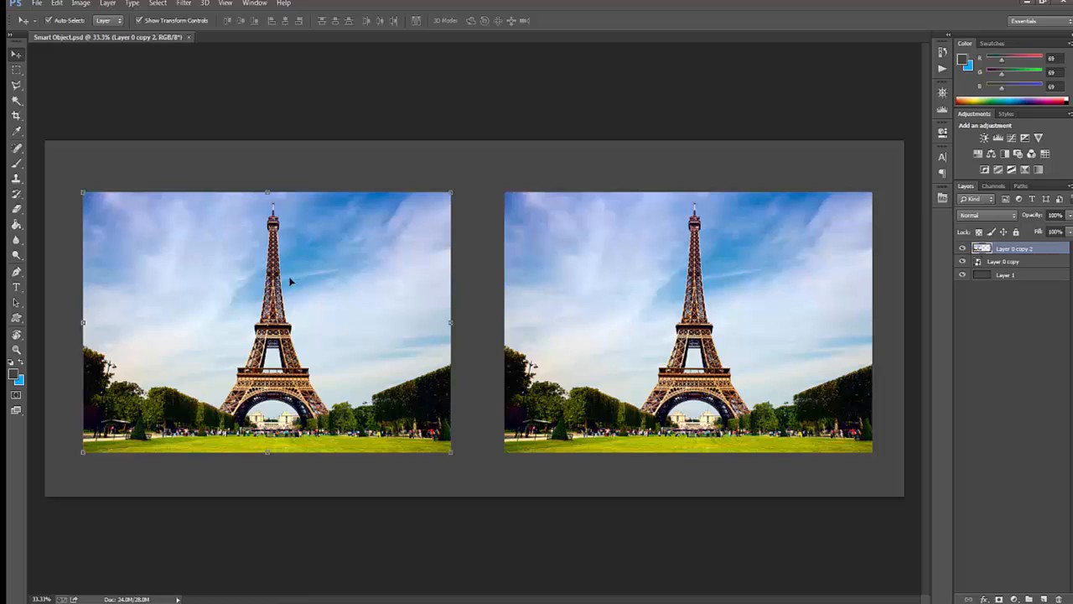
click(529, 315)
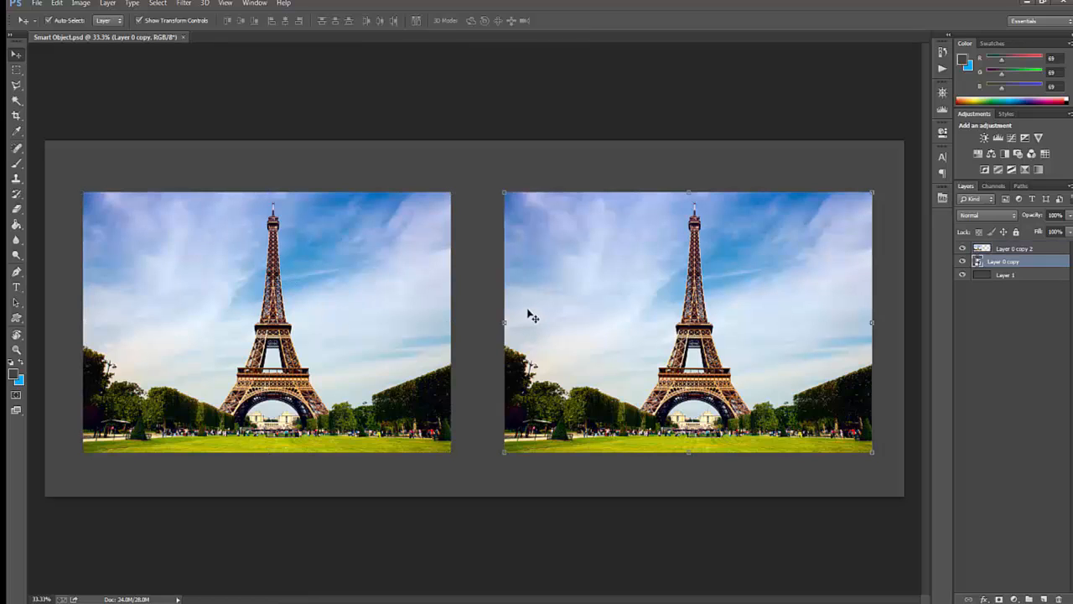
click(388, 310)
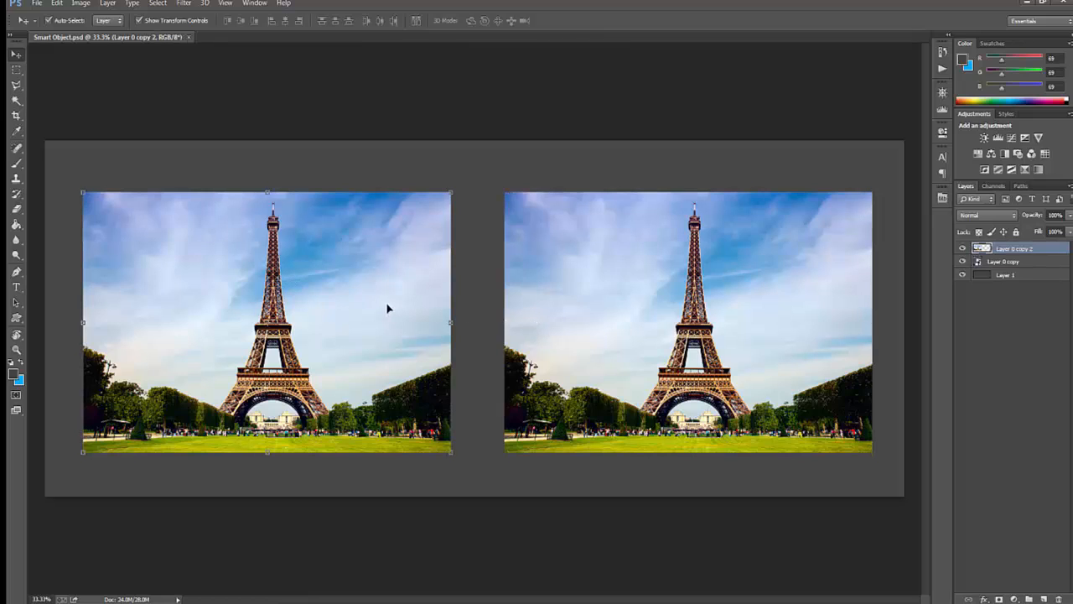
- Shrink the right Eiffel Tower smart object, Layer 0 copy, to about 13% scale
click(601, 308)
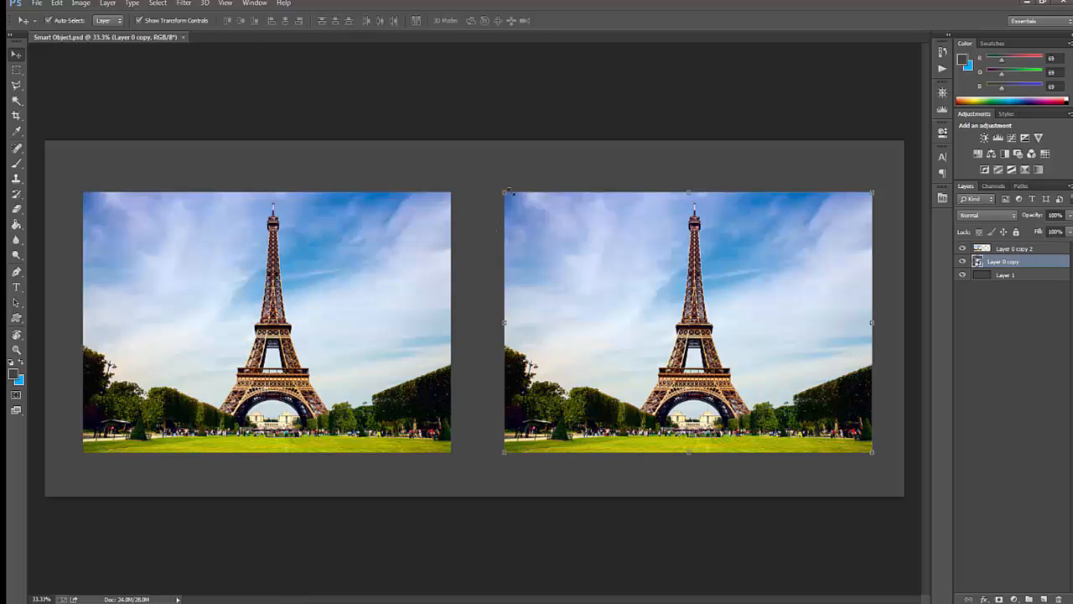
drag(503, 191, 670, 333)
key(Return)
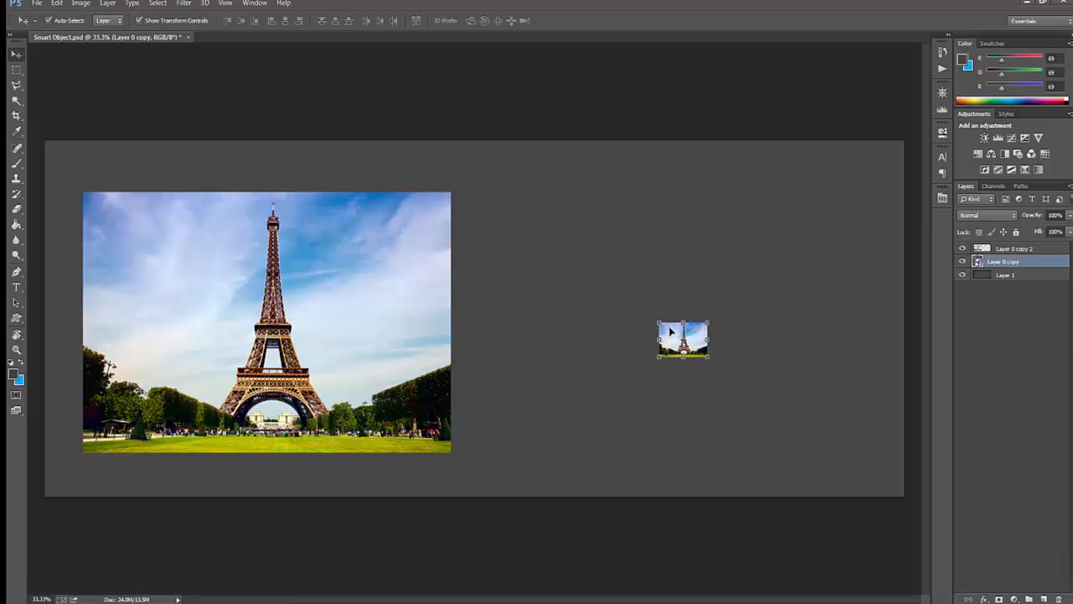
- Shrink the left Eiffel Tower image, Layer 0 copy 2, to about the same size as the small smart object
click(400, 324)
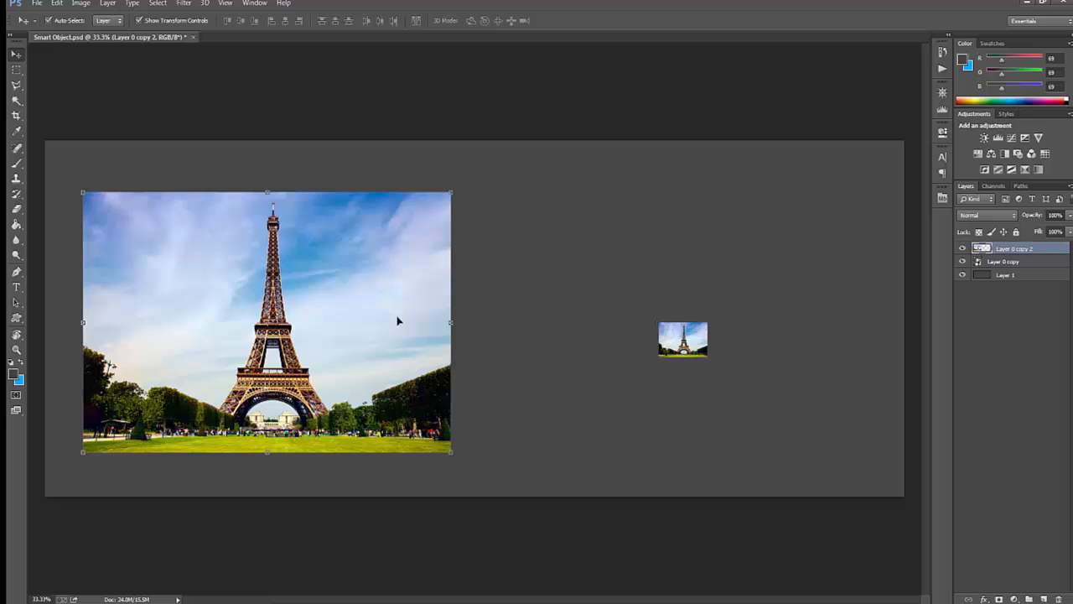
key(ctrl+t)
drag(455, 188, 323, 341)
key(Return)
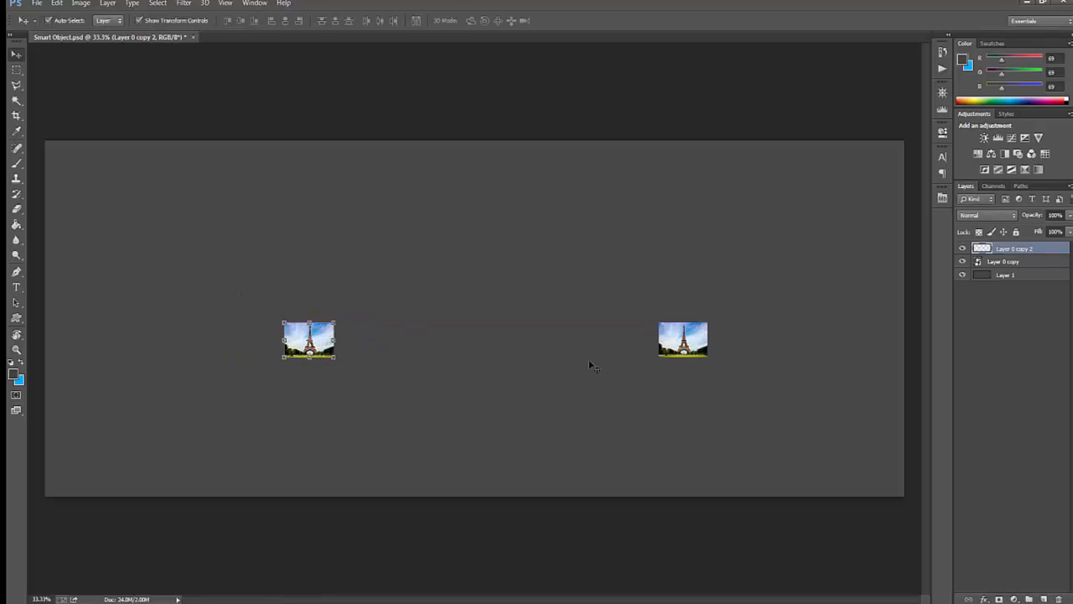
- Enlarge the Layer 0 copy smart object to slightly over 100% scale and position it in the right half of the canvas
click(680, 337)
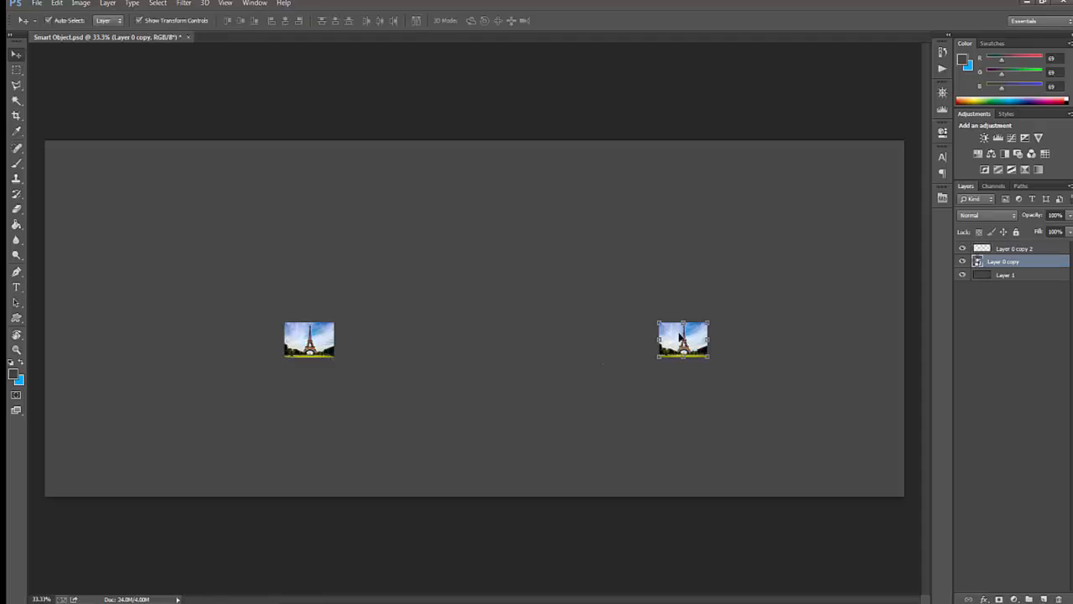
key(ctrl+t)
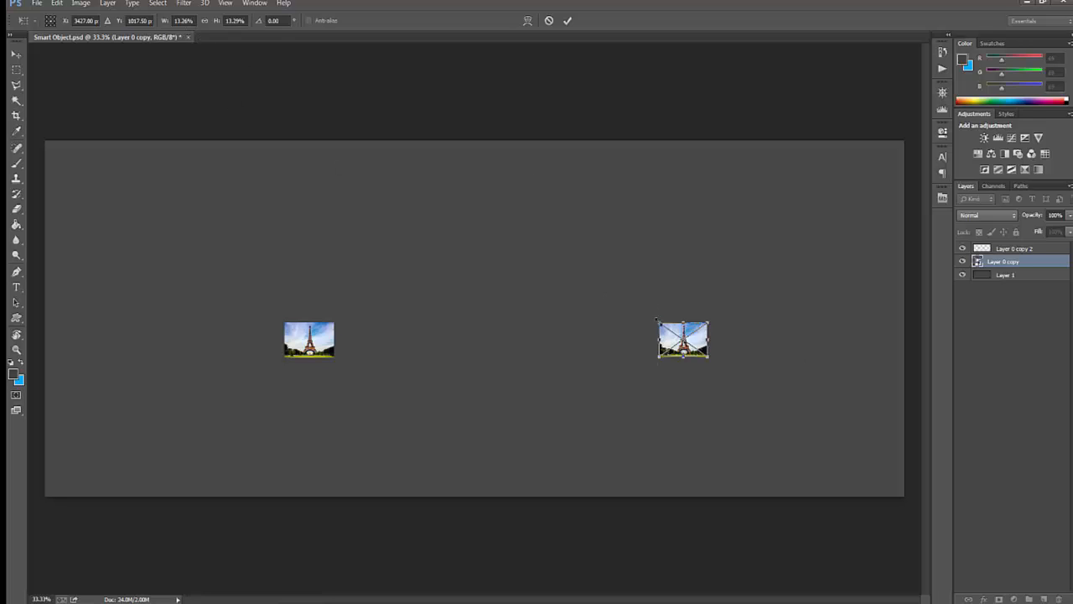
drag(657, 320, 460, 181)
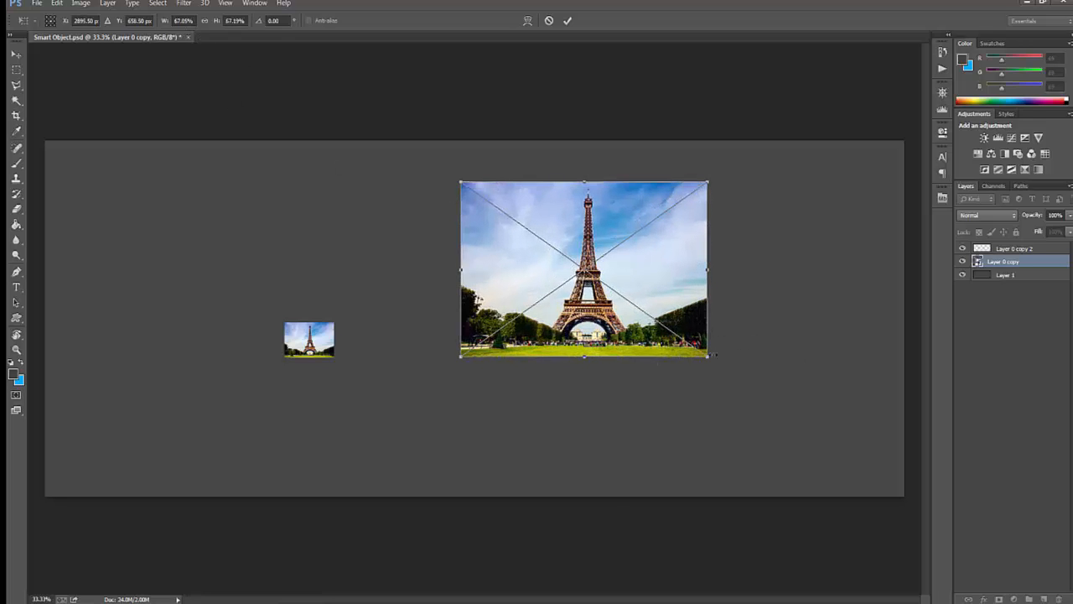
drag(723, 363, 855, 457)
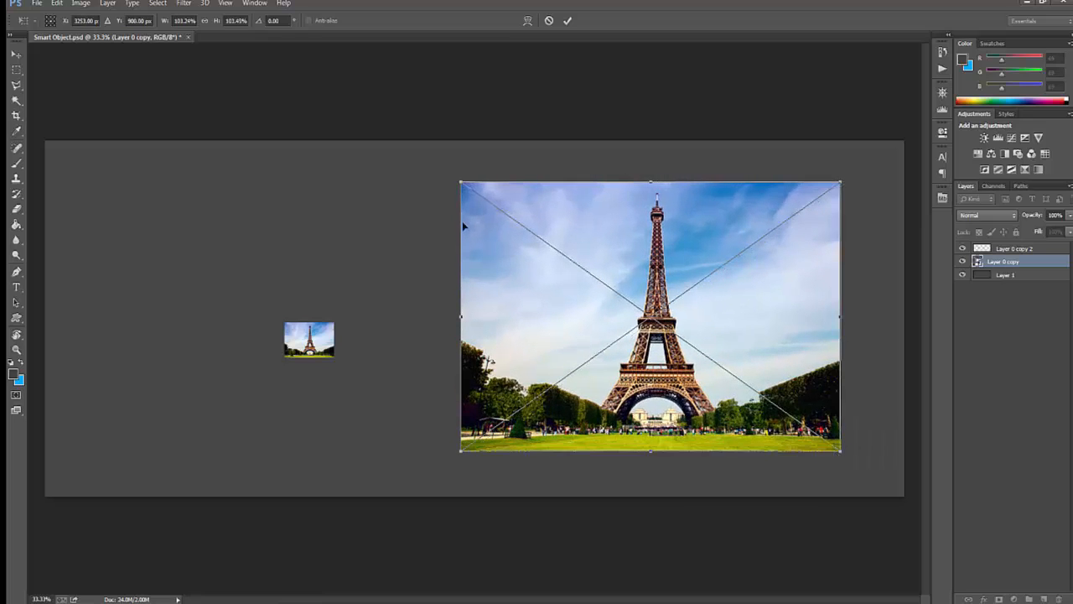
drag(461, 183, 441, 166)
drag(477, 253, 487, 253)
key(Return)
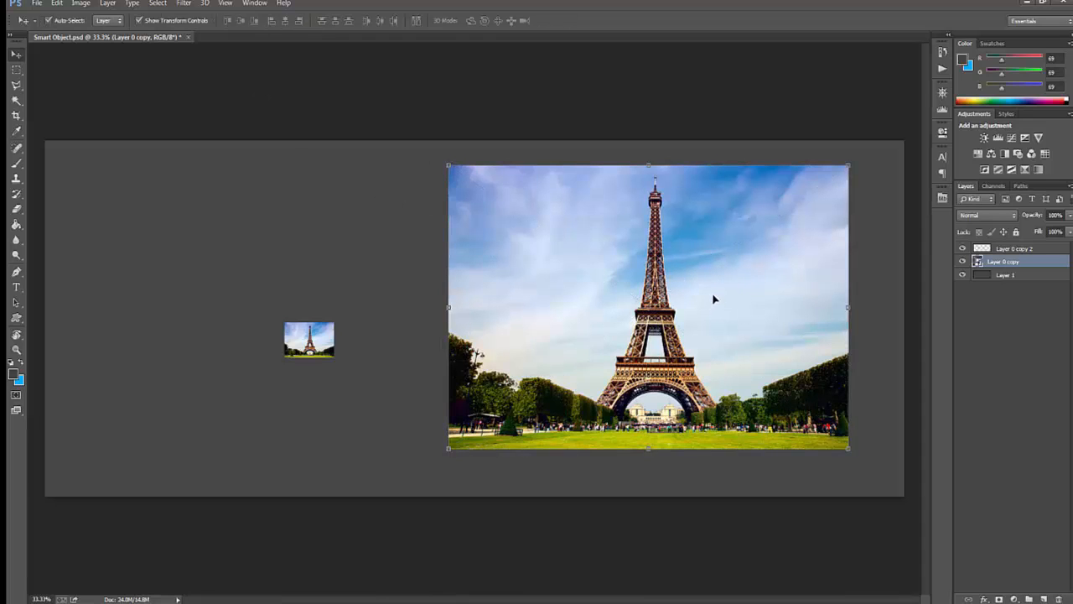
drag(714, 299, 713, 309)
- Enlarge Layer 0 copy 2 to about 788% and arrange both Eiffel Tower images side by side with a narrow gap
click(326, 348)
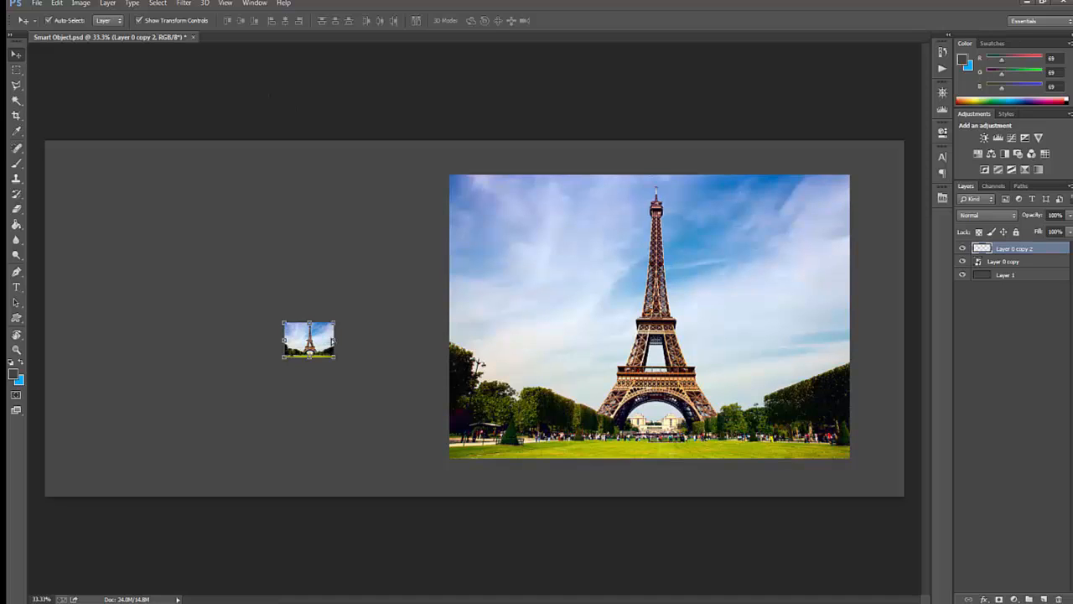
key(ctrl+t)
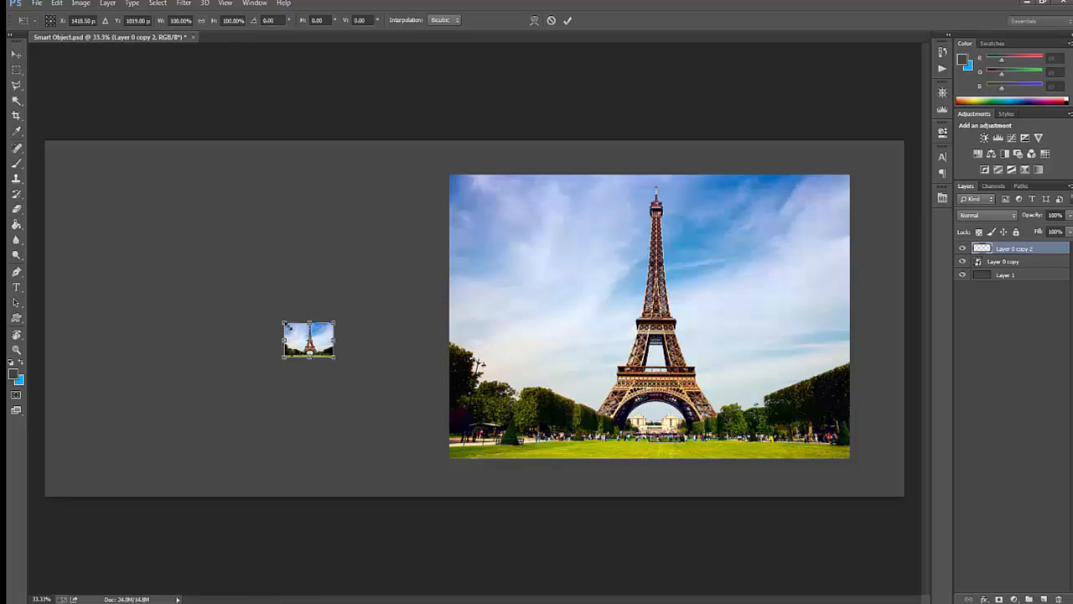
drag(286, 325, 83, 179)
drag(335, 358, 476, 458)
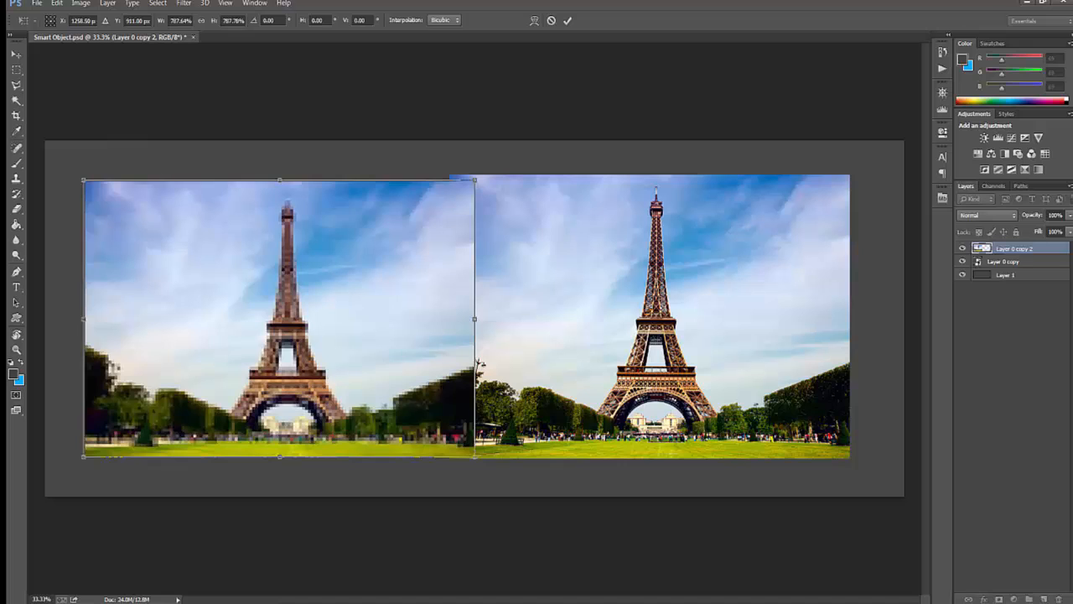
key(Return)
drag(395, 377, 365, 376)
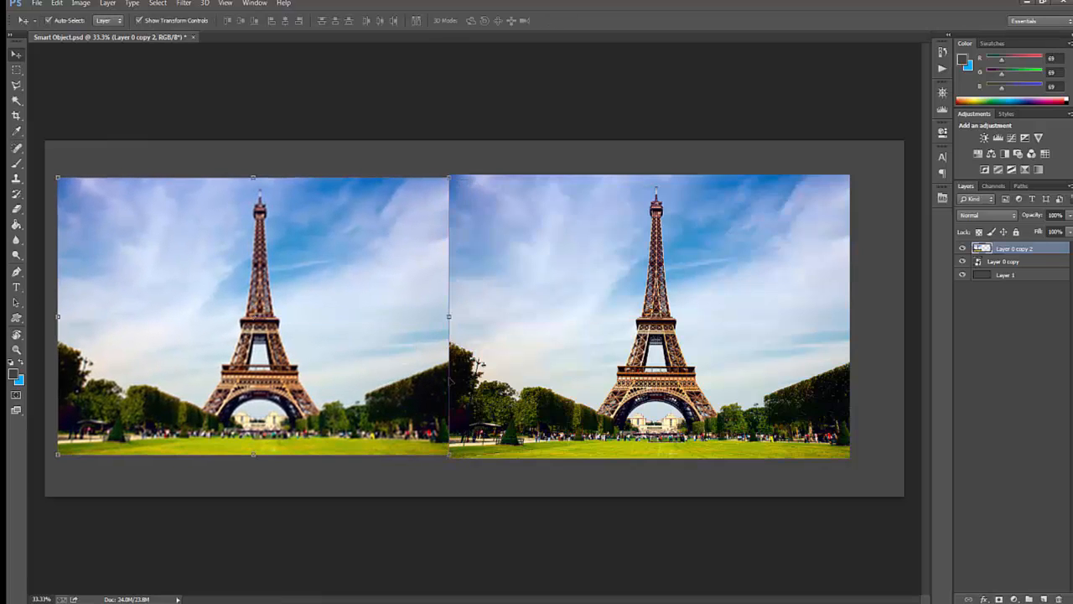
click(494, 385)
drag(494, 385, 510, 381)
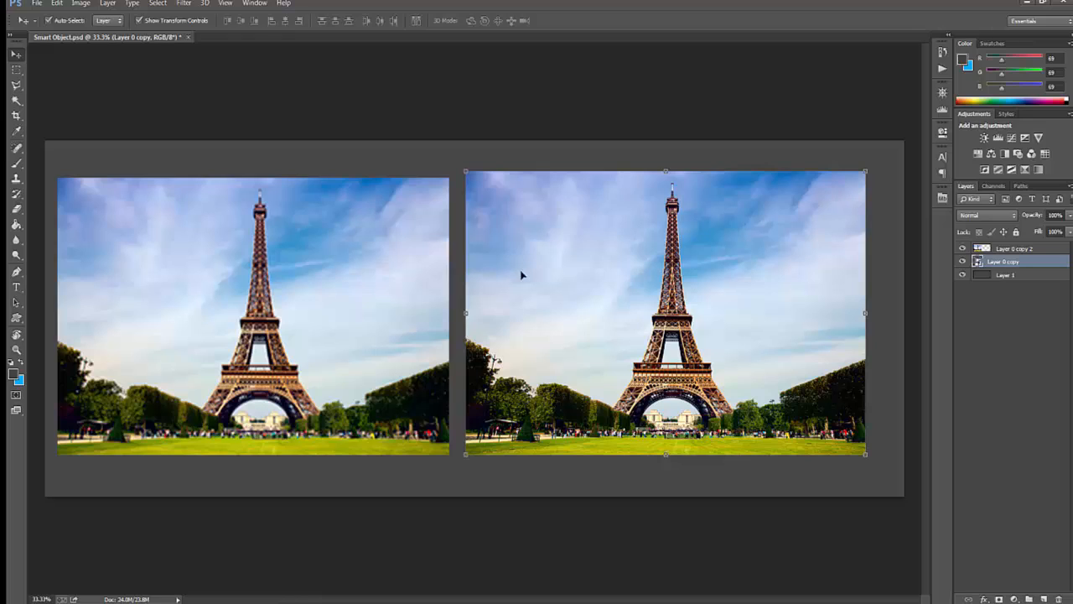
- Undo the scaling and moves of both Eiffel Tower images, back to their original sizes and positions
key(u)
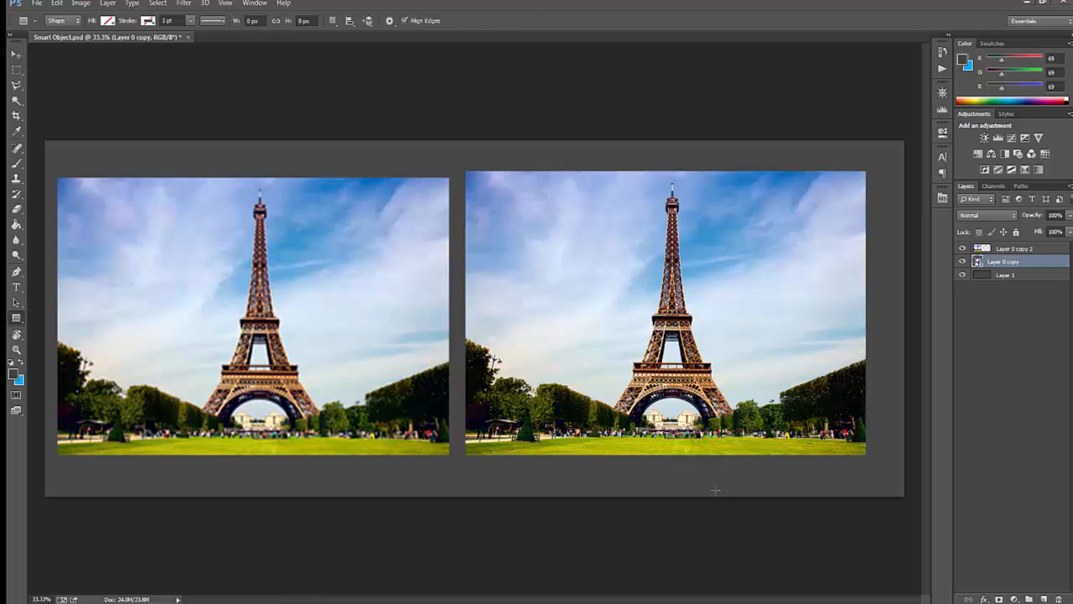
key(ctrl+alt+z)
key(ctrl+alt+z)
key(ctrl+alt+z)
key(ctrl+alt+z)
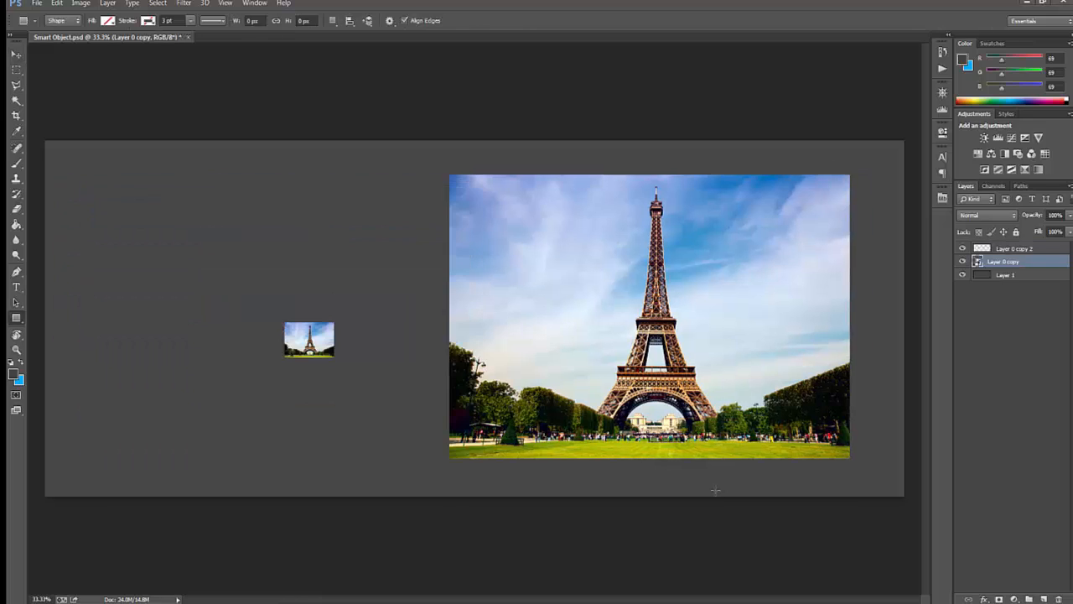
key(ctrl+alt+z)
key(ctrl+alt+z)
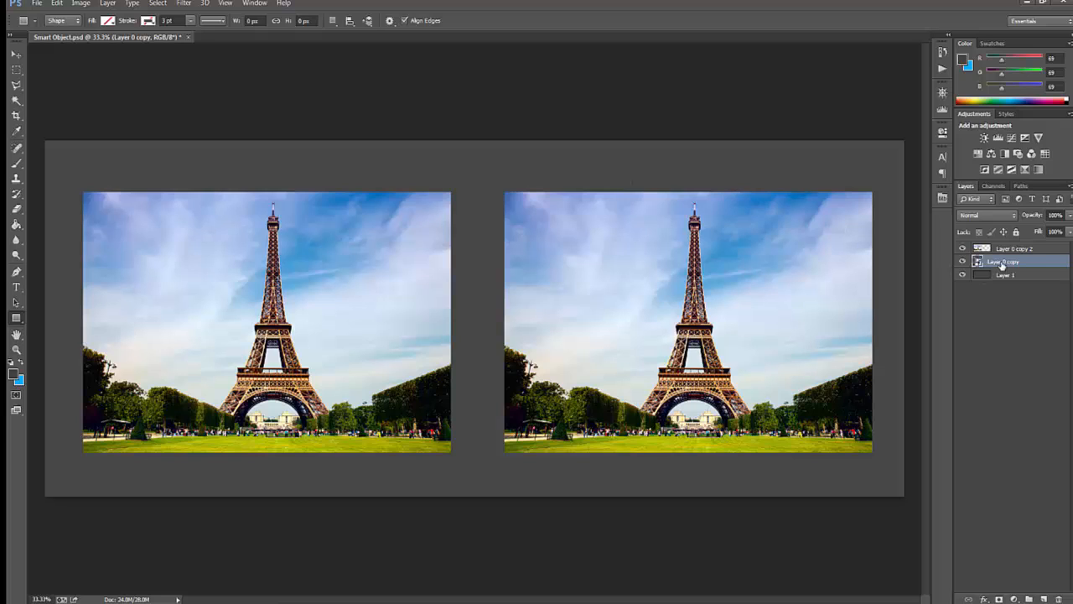
- Apply a Gaussian Blur filter to the Layer 0 copy smart object, keeping the preset radius
click(184, 3)
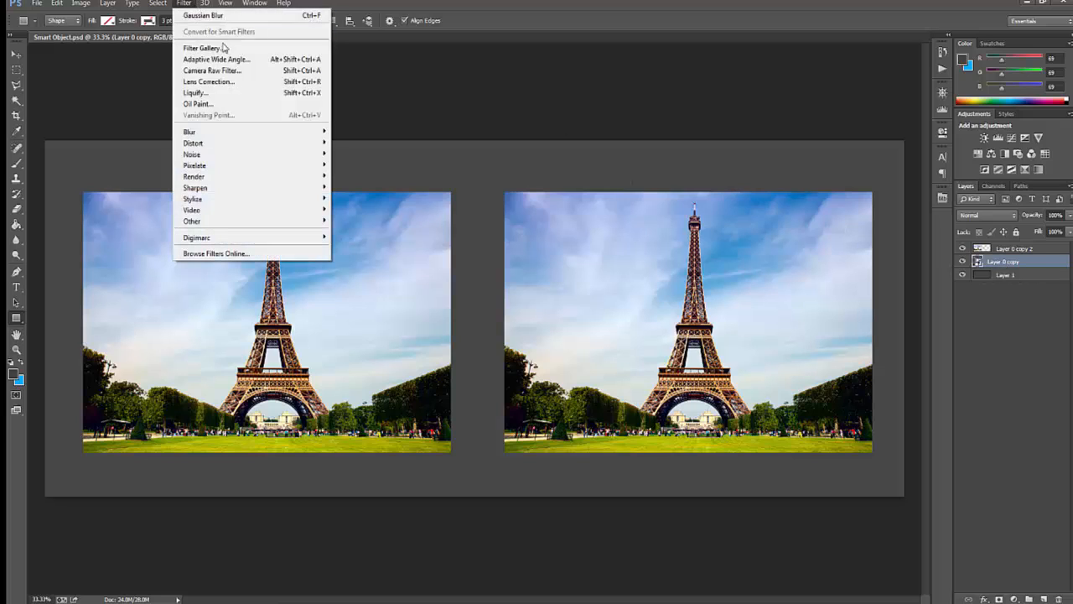
mouse_move(289, 135)
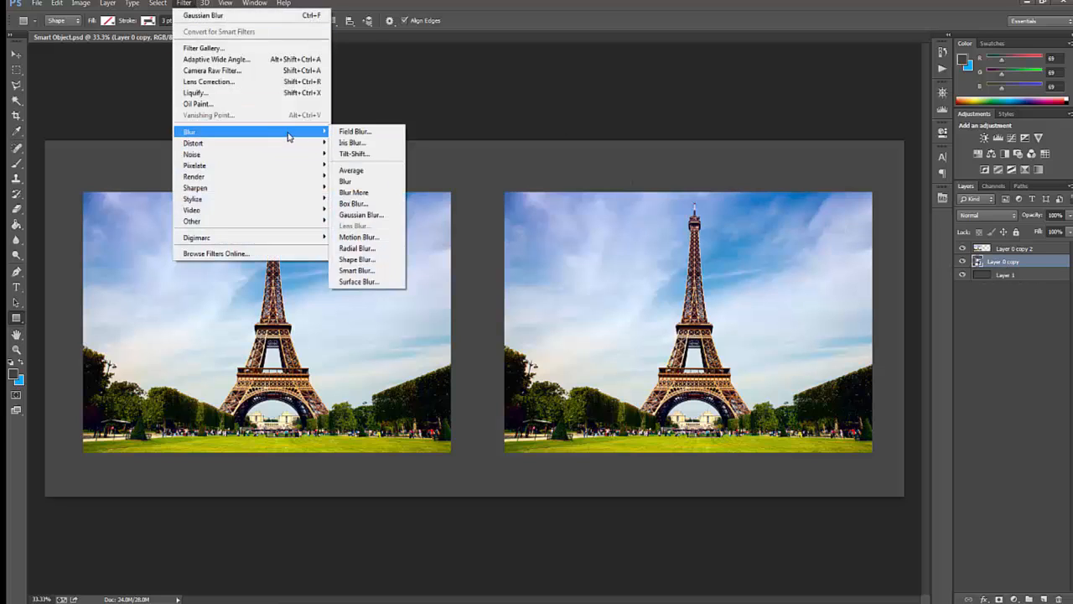
click(374, 217)
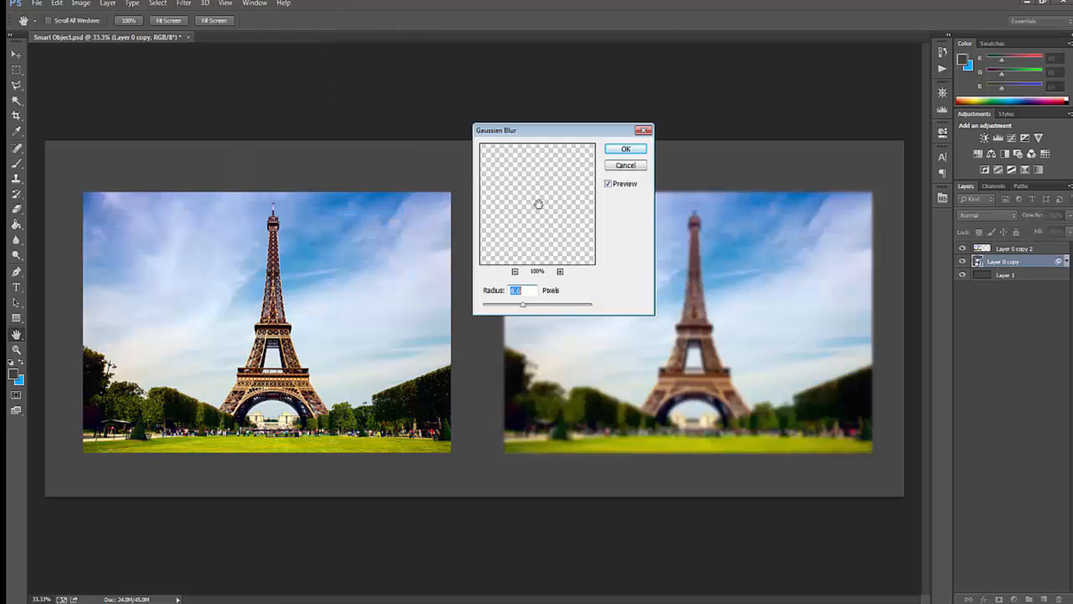
click(625, 150)
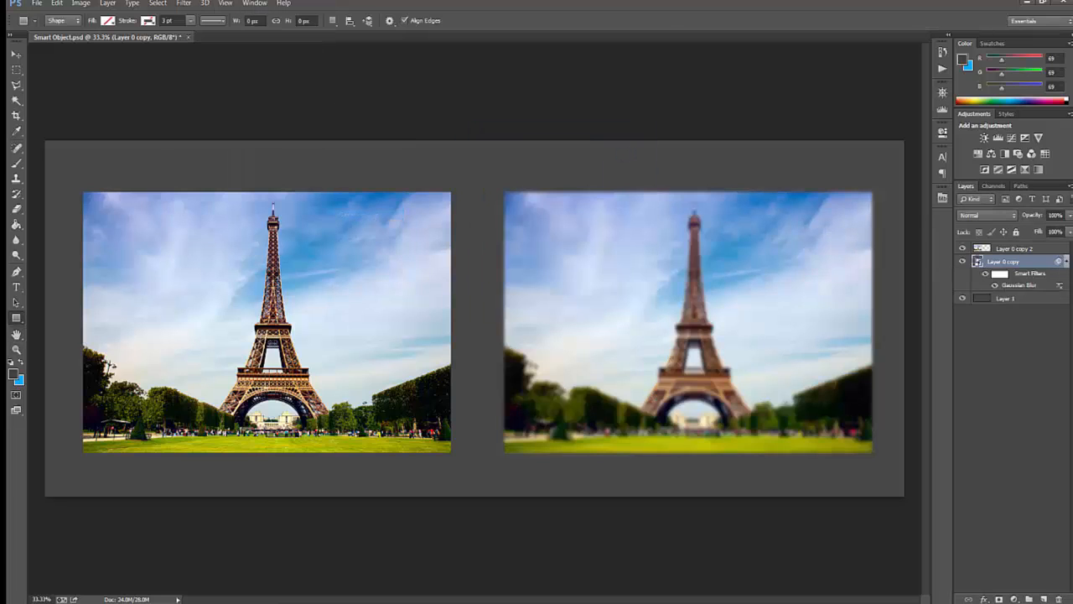
- Try Screen blending for Layer 0 copy's Gaussian Blur smart filter, and set its blending mode to Overlay
double_click(1059, 287)
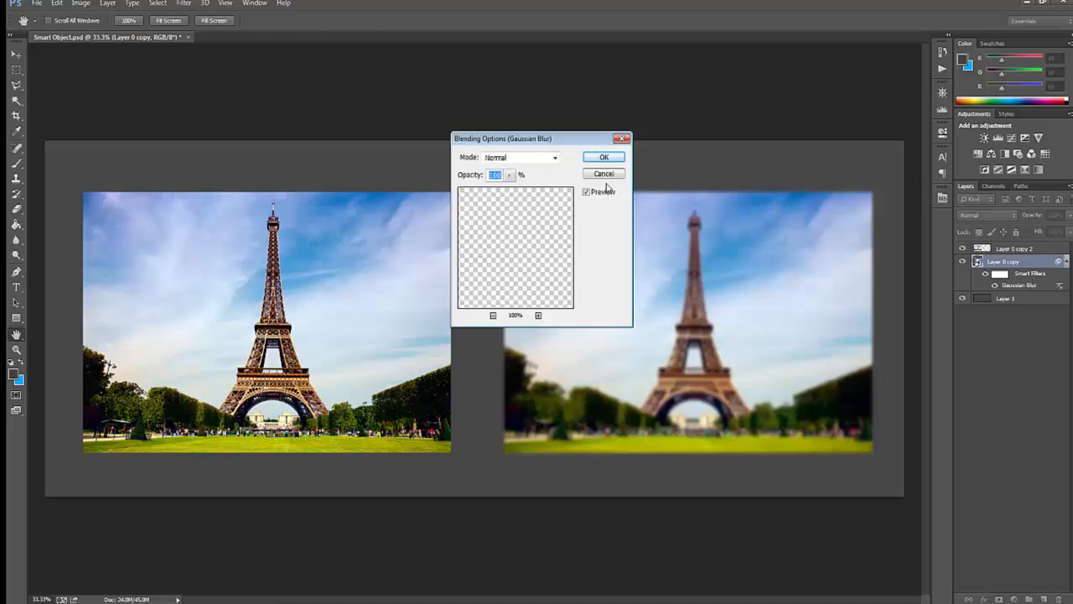
drag(496, 139, 477, 152)
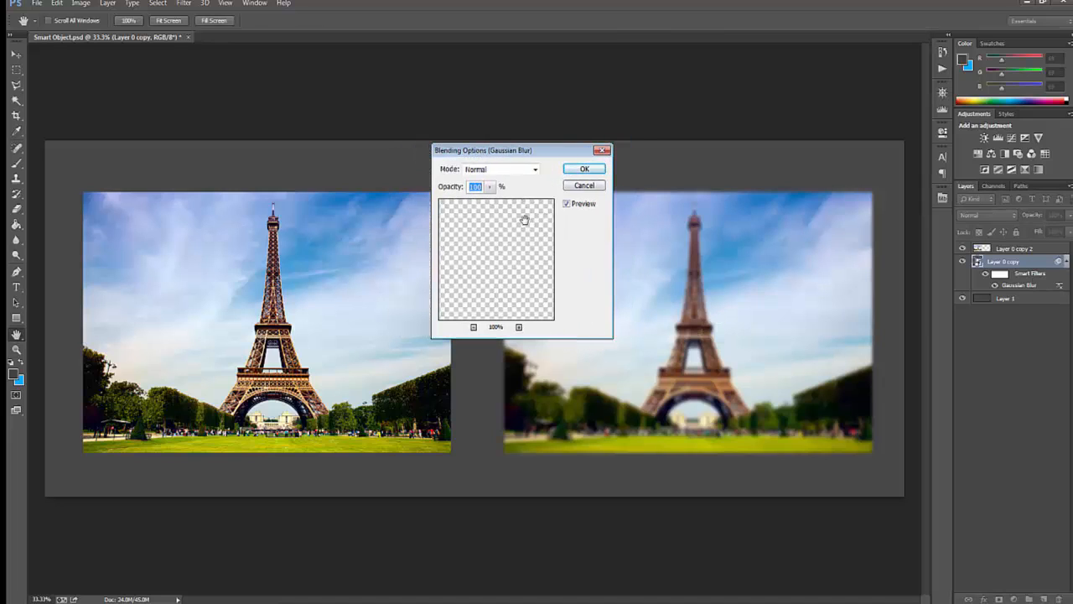
click(499, 171)
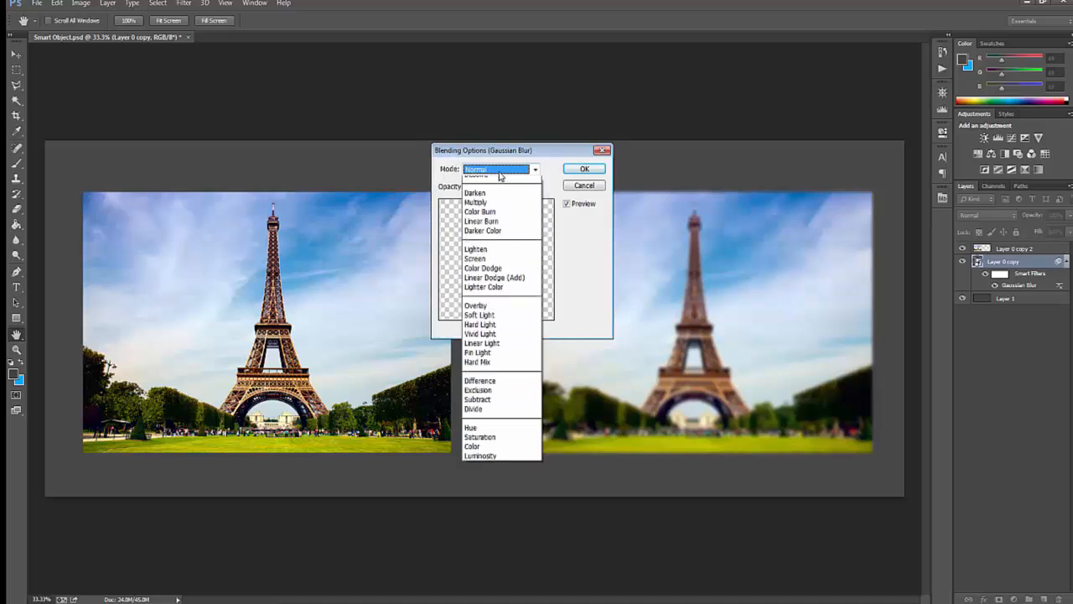
click(503, 276)
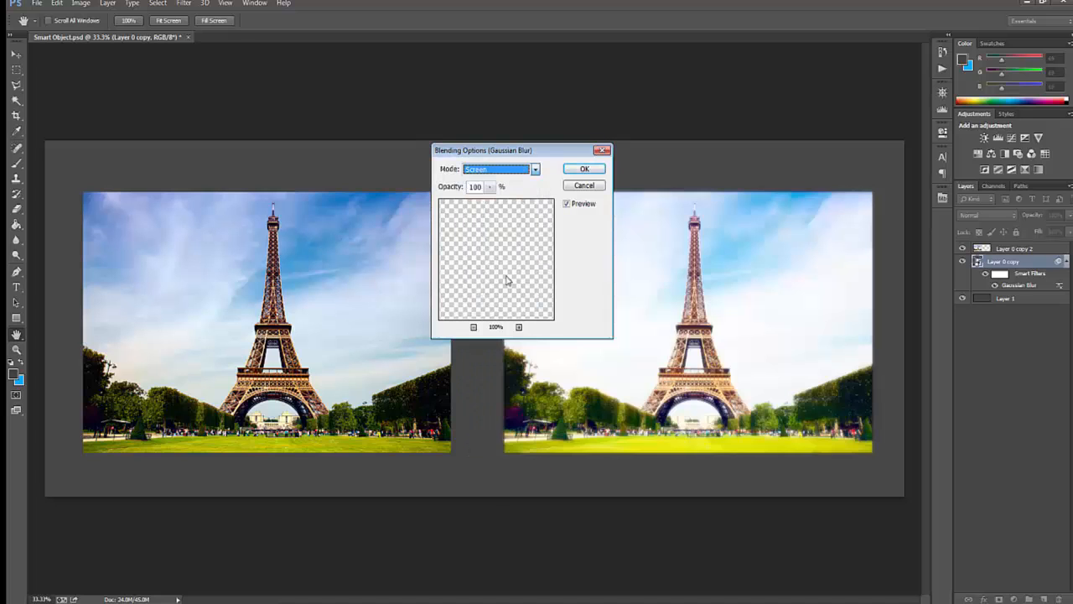
click(501, 169)
click(501, 325)
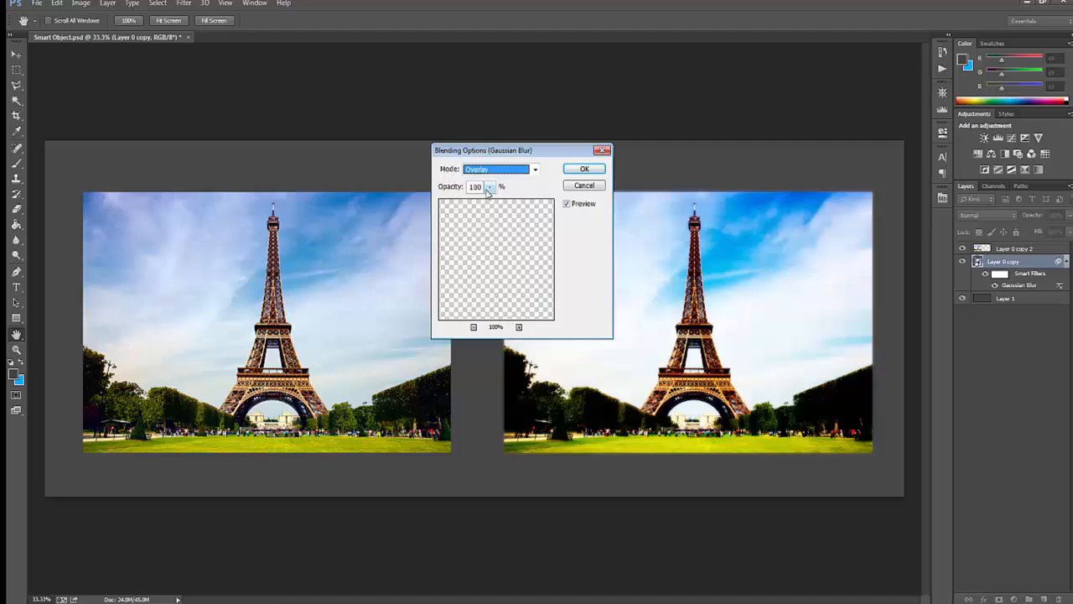
- Set the Gaussian Blur filter's opacity to 51% and inspect the tower in the blending preview at different magnifications
drag(489, 189, 439, 168)
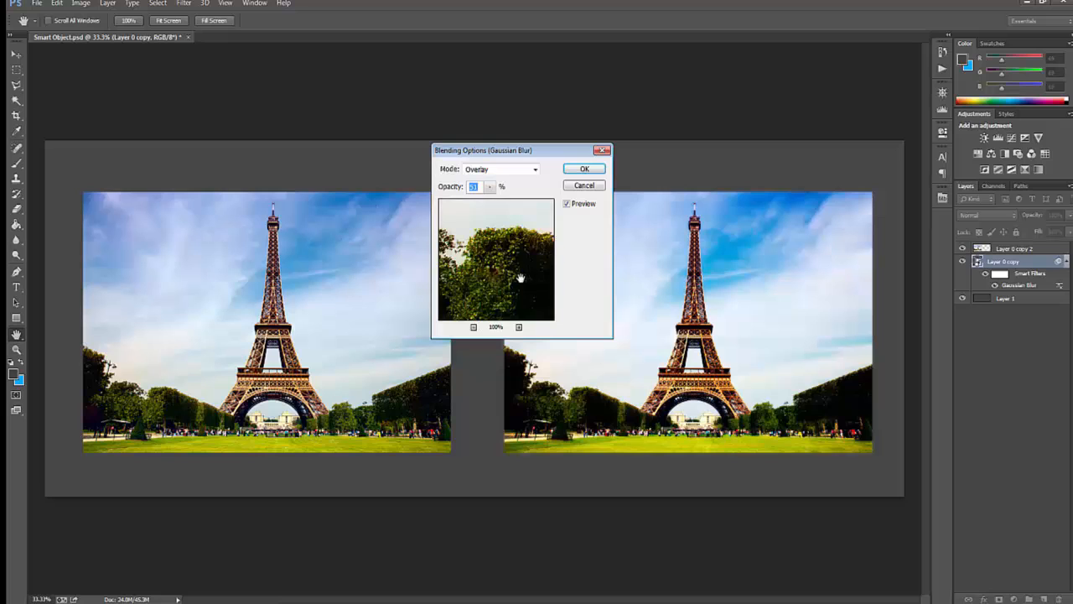
drag(520, 278, 506, 333)
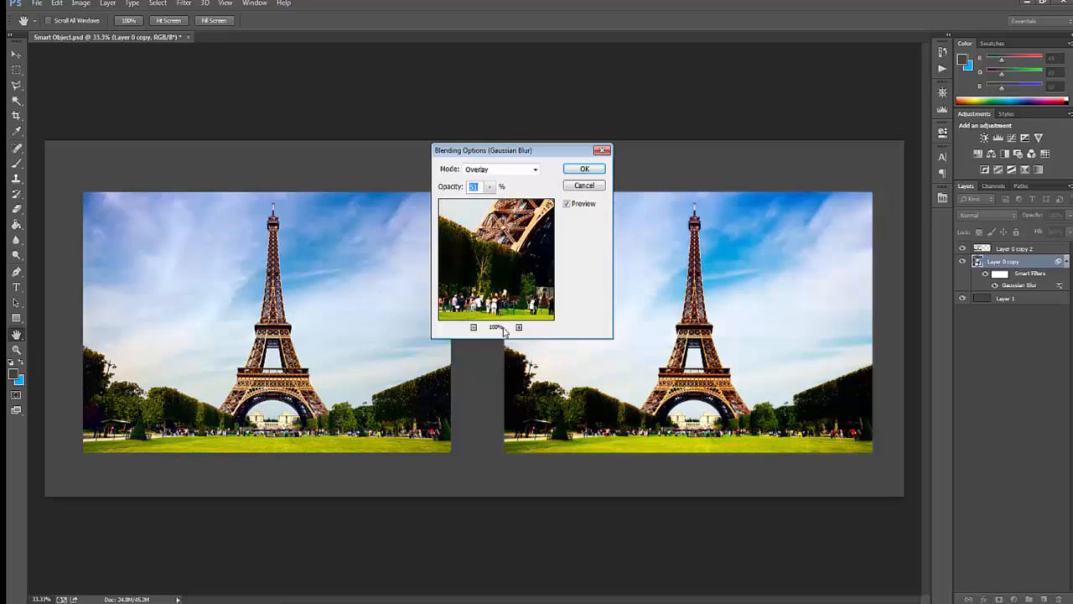
click(474, 327)
click(474, 327)
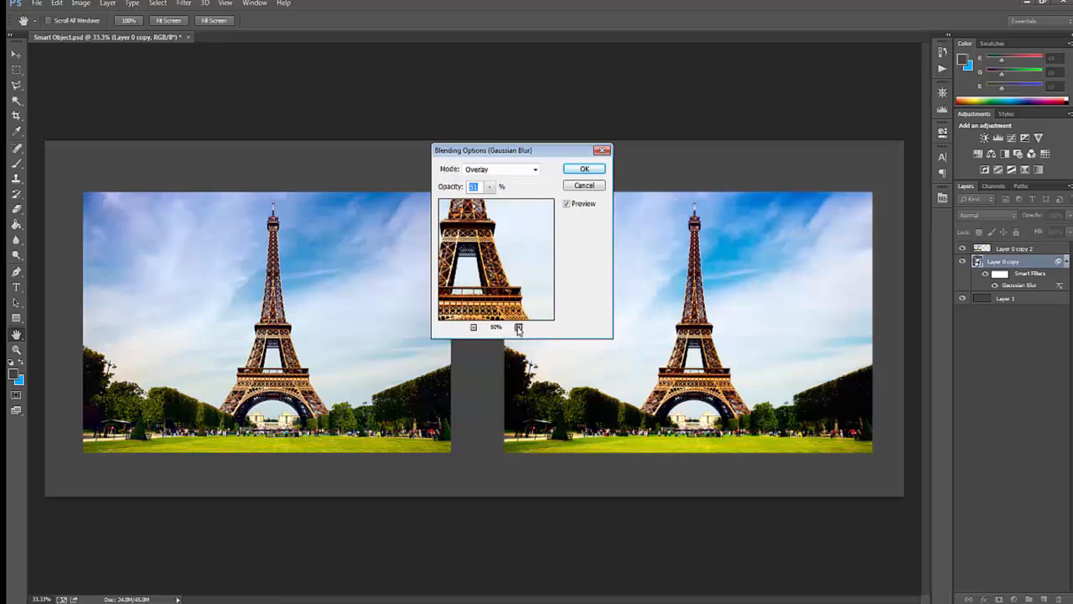
click(519, 327)
click(519, 327)
drag(519, 266, 518, 300)
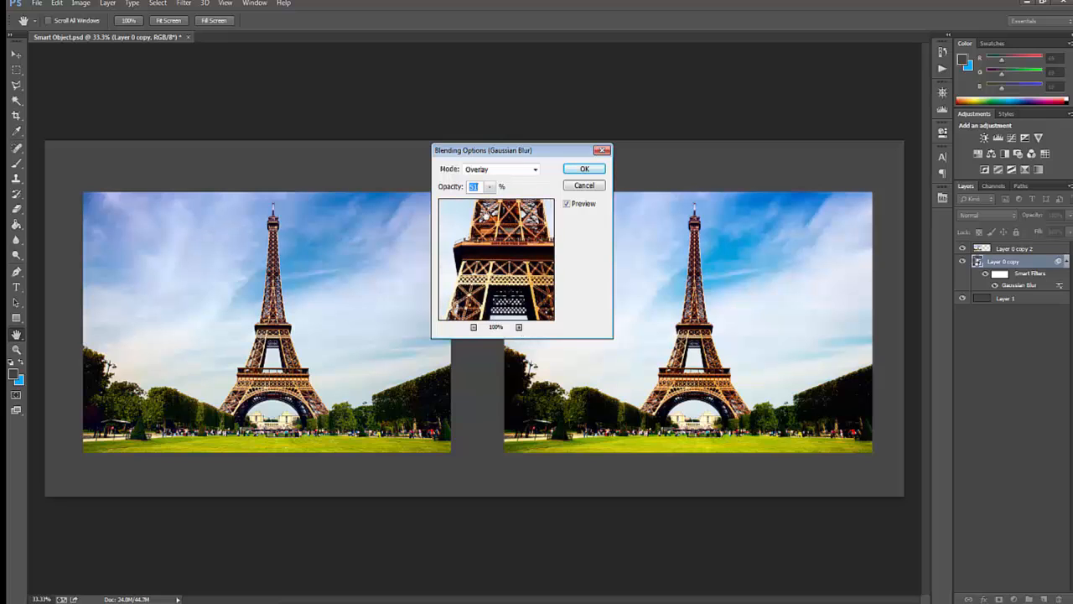
- Set the Gaussian Blur filter's opacity to 100%, compare the result with preview off and on, and accept the blending options
click(490, 186)
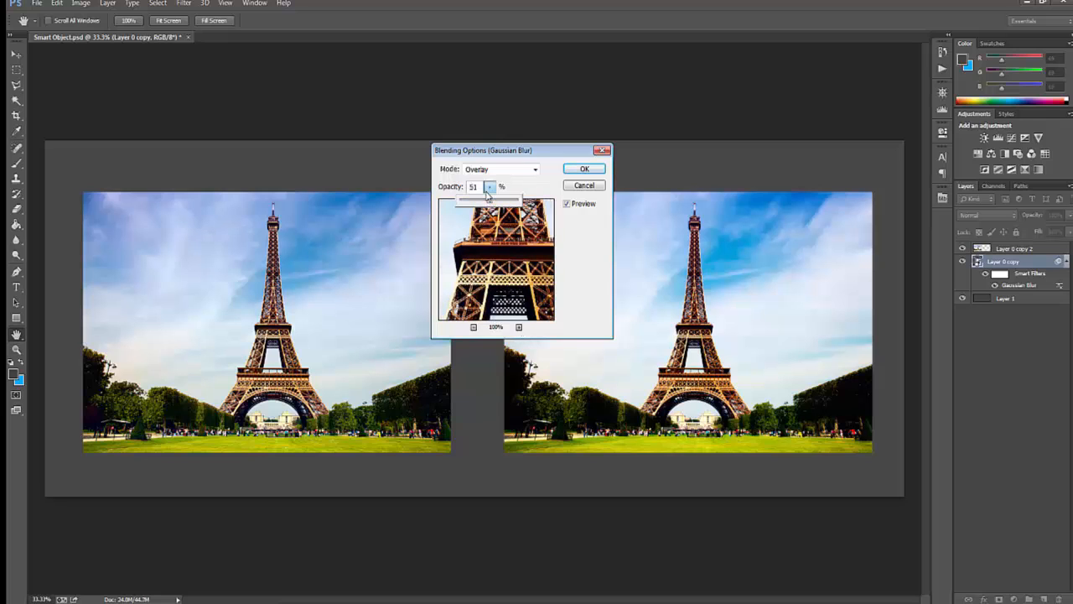
click(567, 204)
click(567, 204)
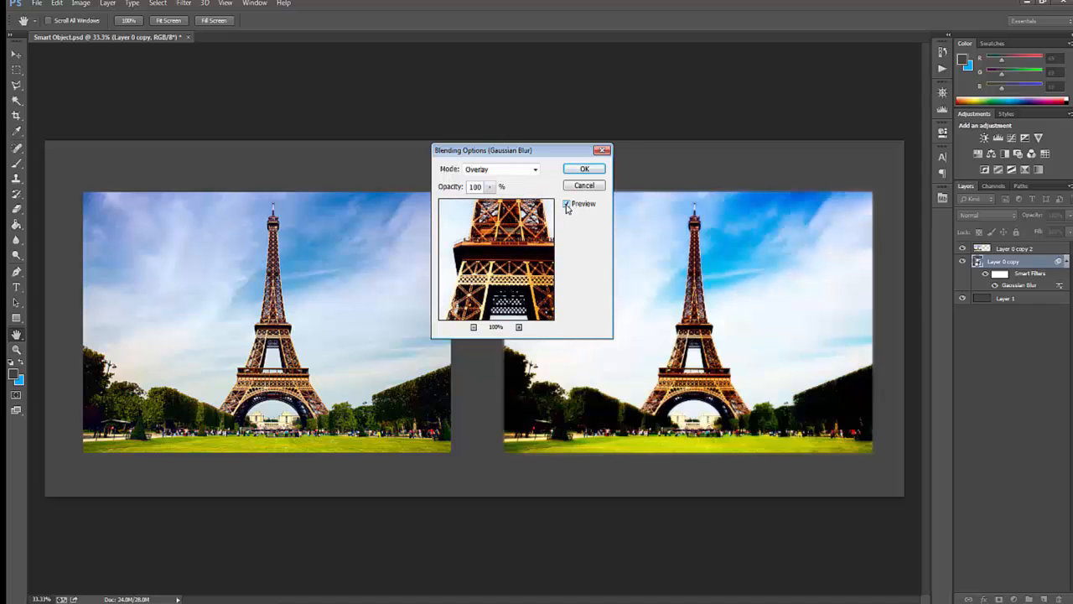
click(567, 204)
click(567, 205)
click(567, 205)
click(566, 205)
click(584, 169)
key(u)
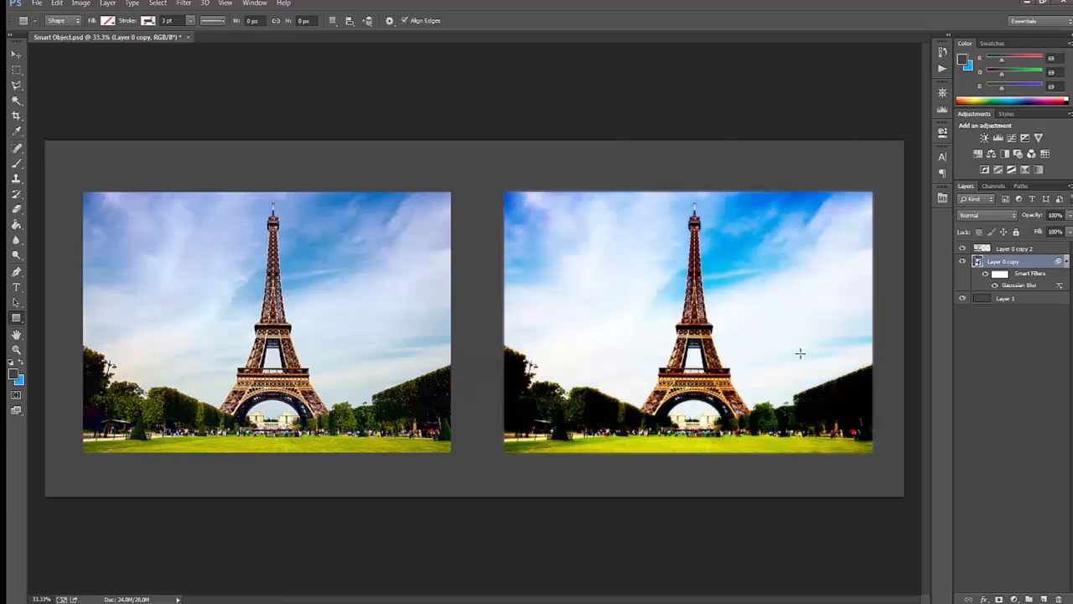
- Apply the same Gaussian Blur to the regular layer, Layer 0 copy 2
click(1002, 254)
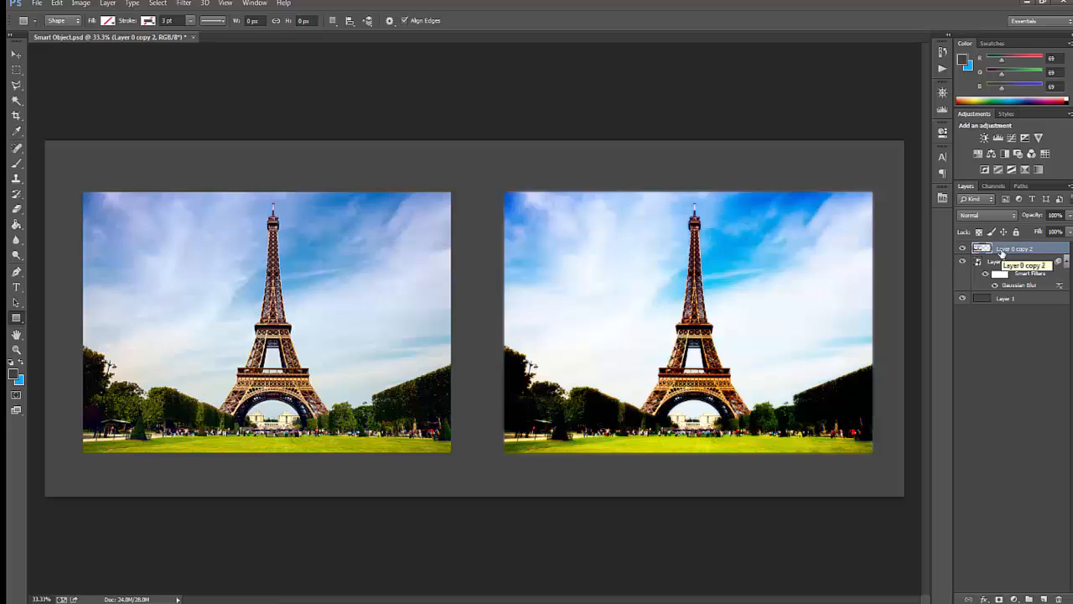
click(184, 3)
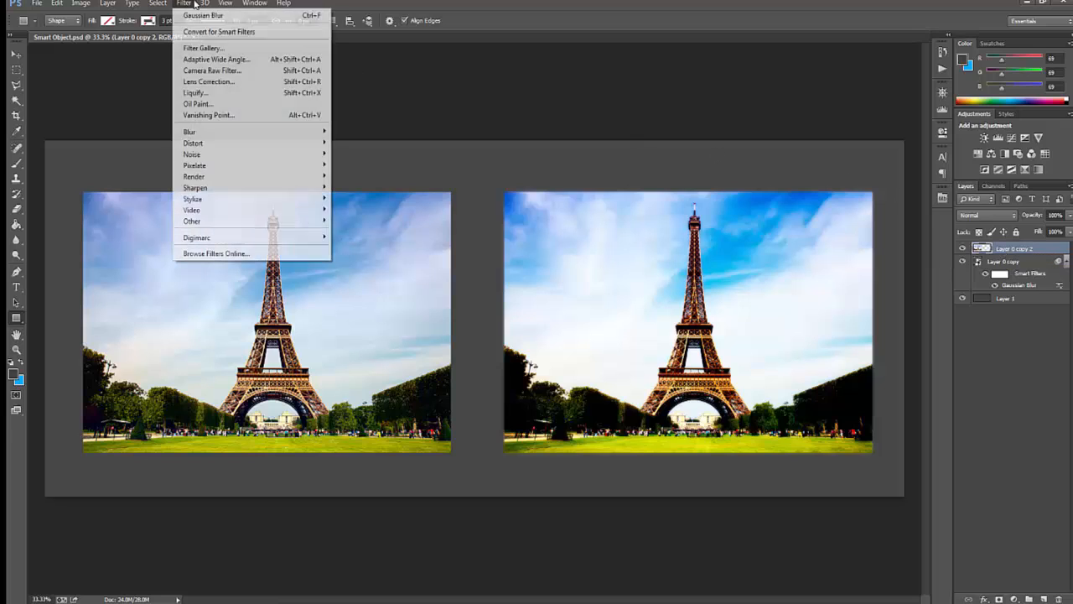
mouse_move(259, 137)
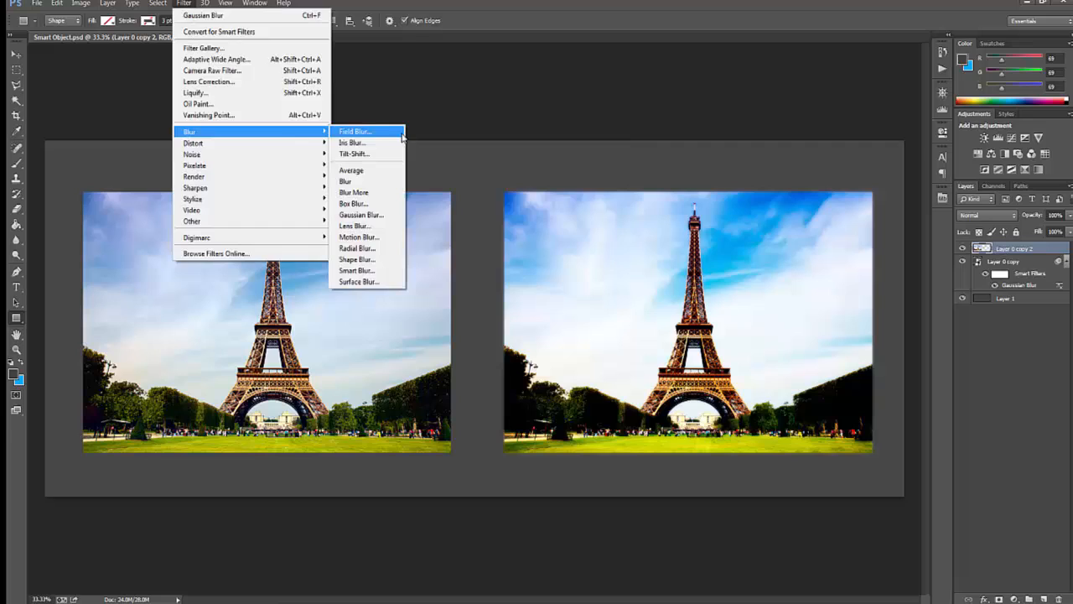
click(384, 217)
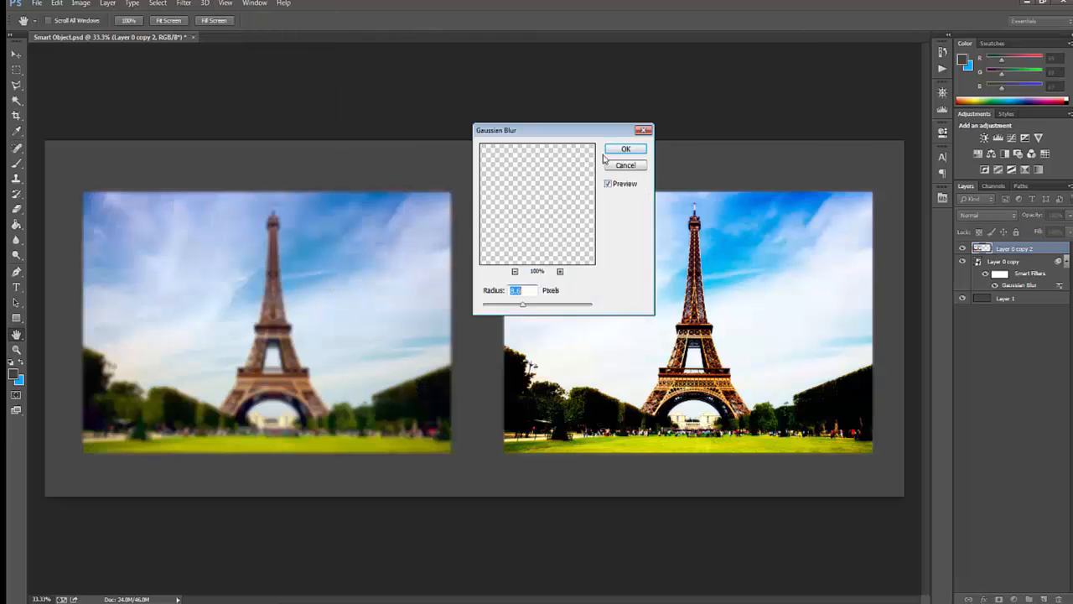
click(628, 150)
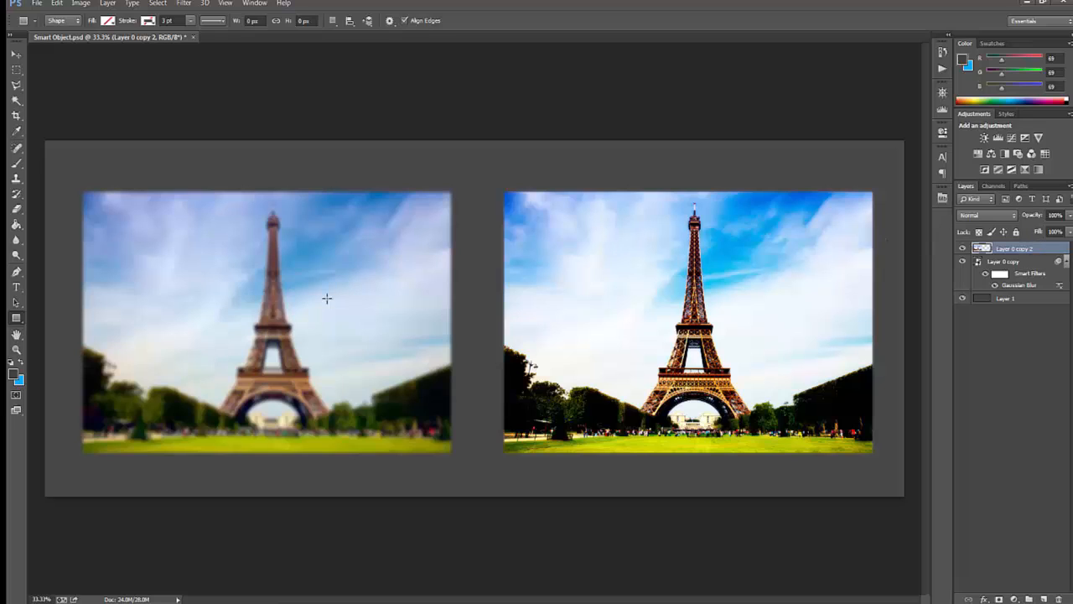
- Switch the smart filters of Layer 0 copy off and on to compare the image with and without the blur
click(1017, 275)
click(986, 278)
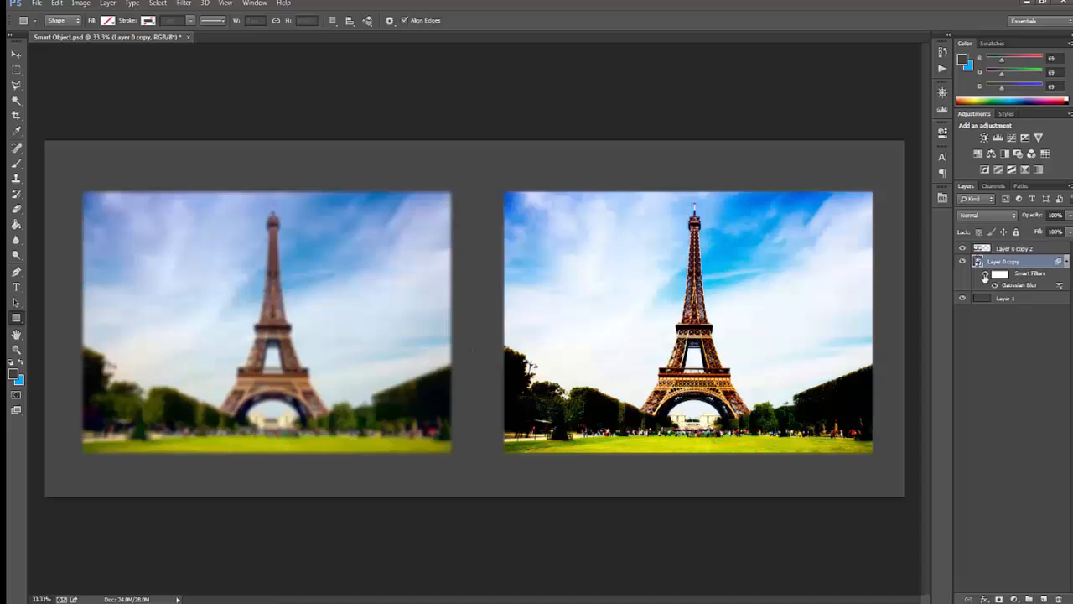
click(986, 278)
click(985, 277)
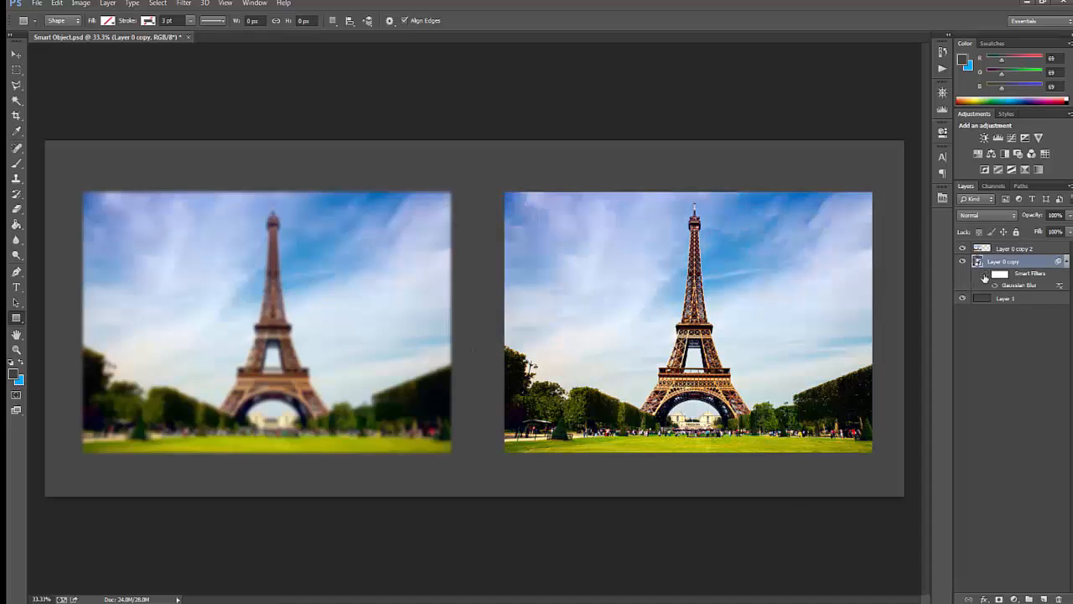
click(986, 277)
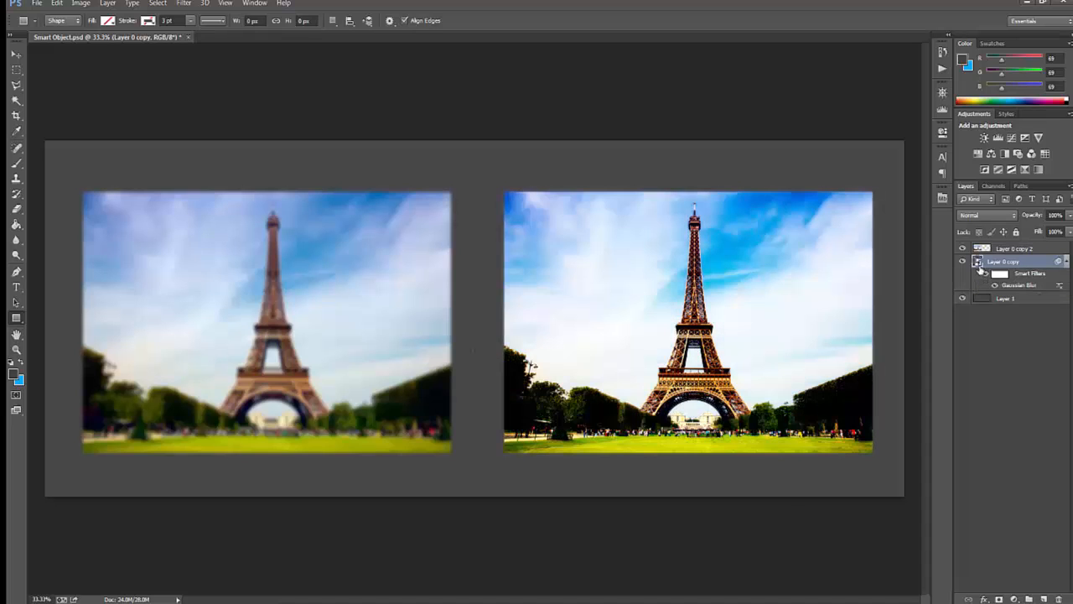
- Hide and show Layer 0 copy 2, and compare by switching Layer 0 copy's smart filters off and on again
click(977, 249)
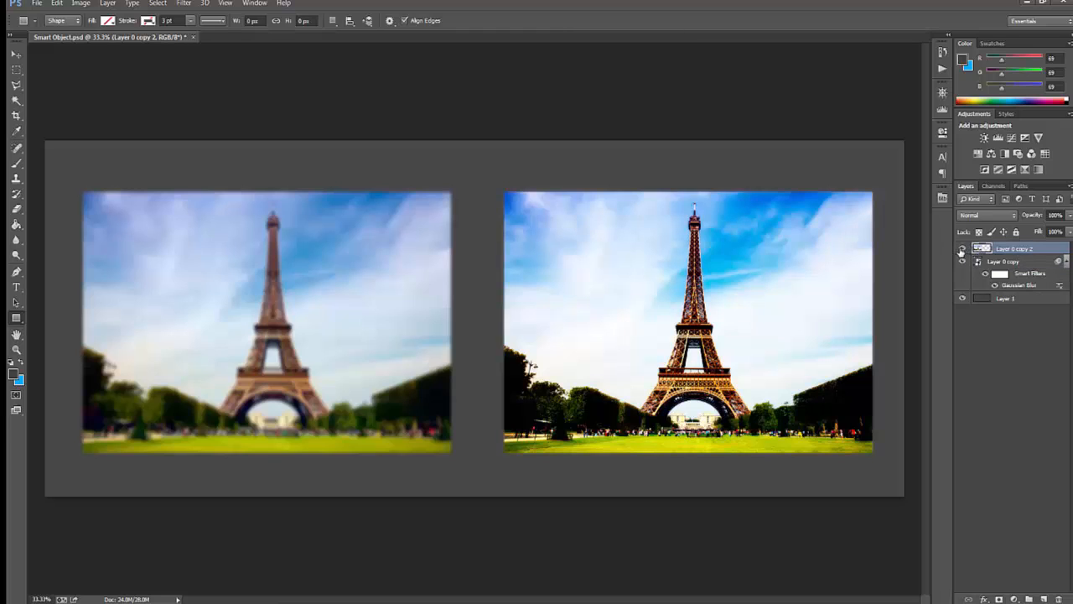
click(963, 249)
click(963, 250)
click(985, 276)
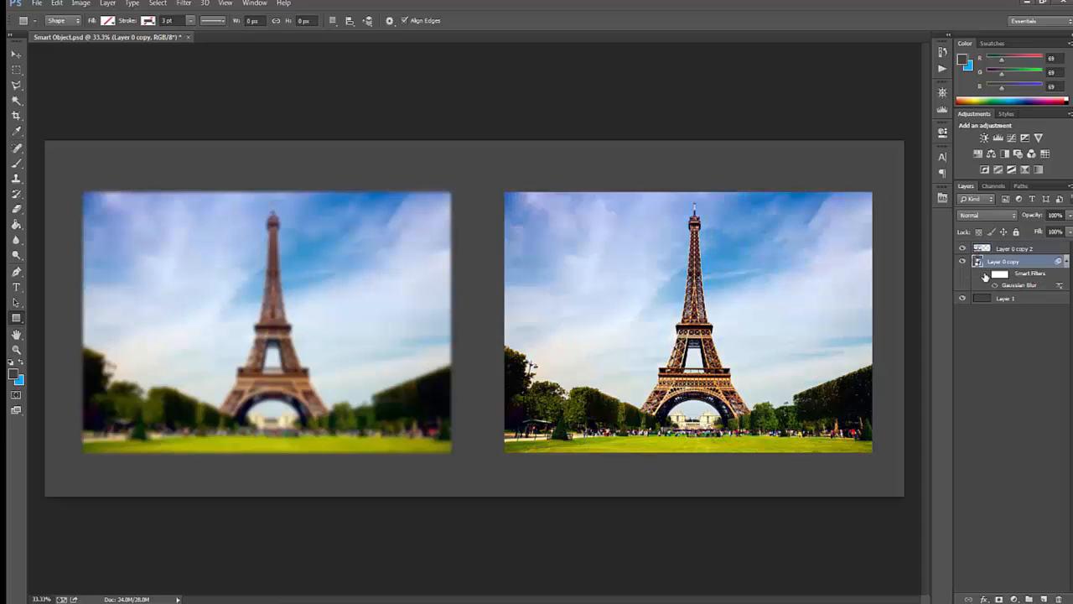
click(985, 276)
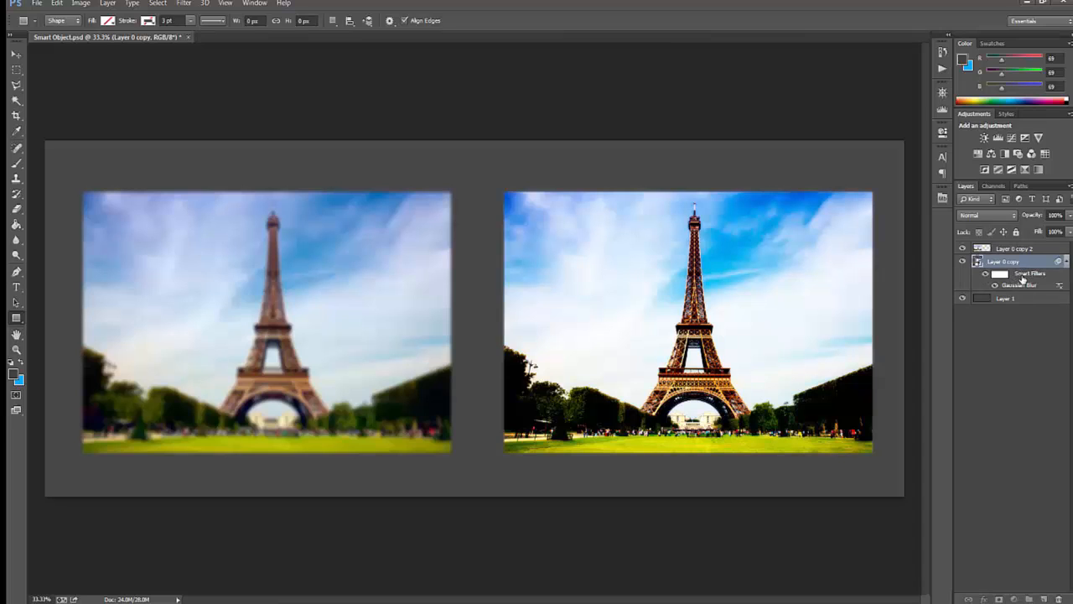
- Delete the smart filters from Layer 0 copy, and undo the changes back to two unblurred, unfiltered images
drag(1022, 279, 1059, 598)
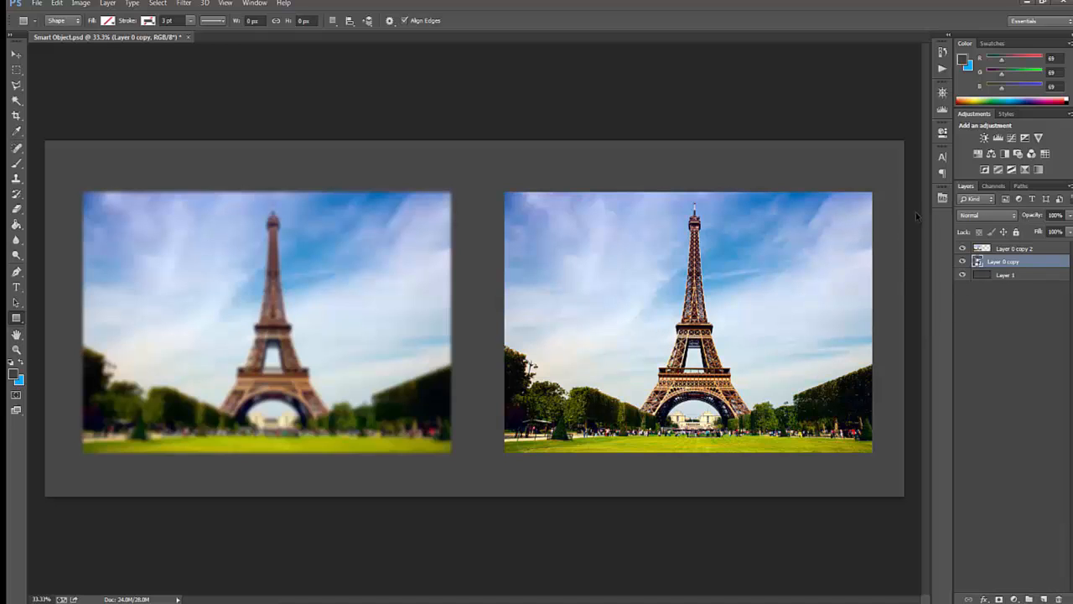
key(ctrl+z)
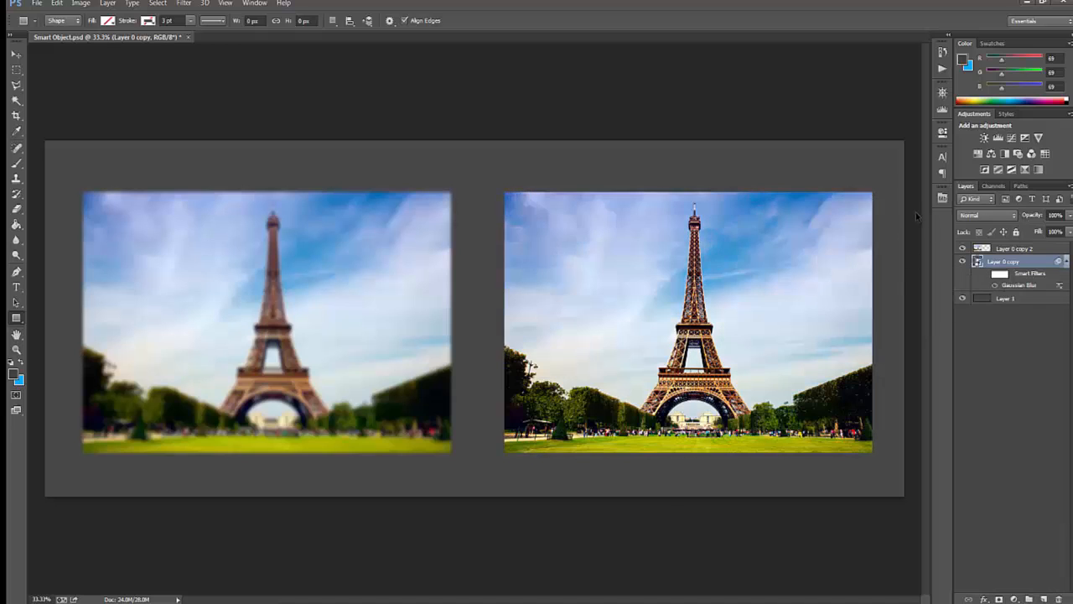
key(ctrl+z)
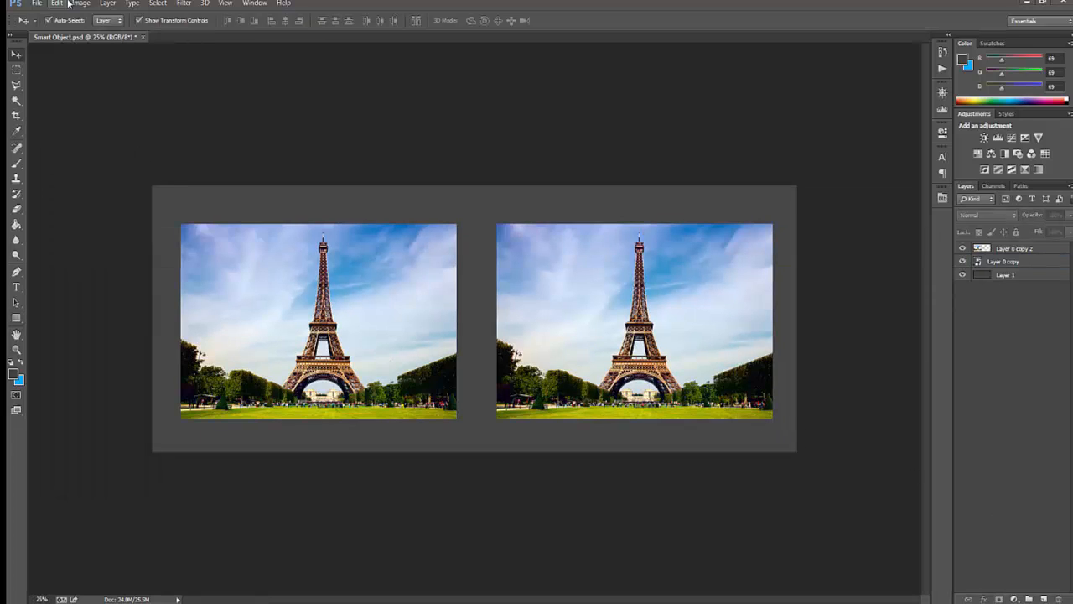
- Enlarge the canvas on all sides with the Crop tool and fill the added area of Layer 1 with the dark gray foreground color
click(17, 116)
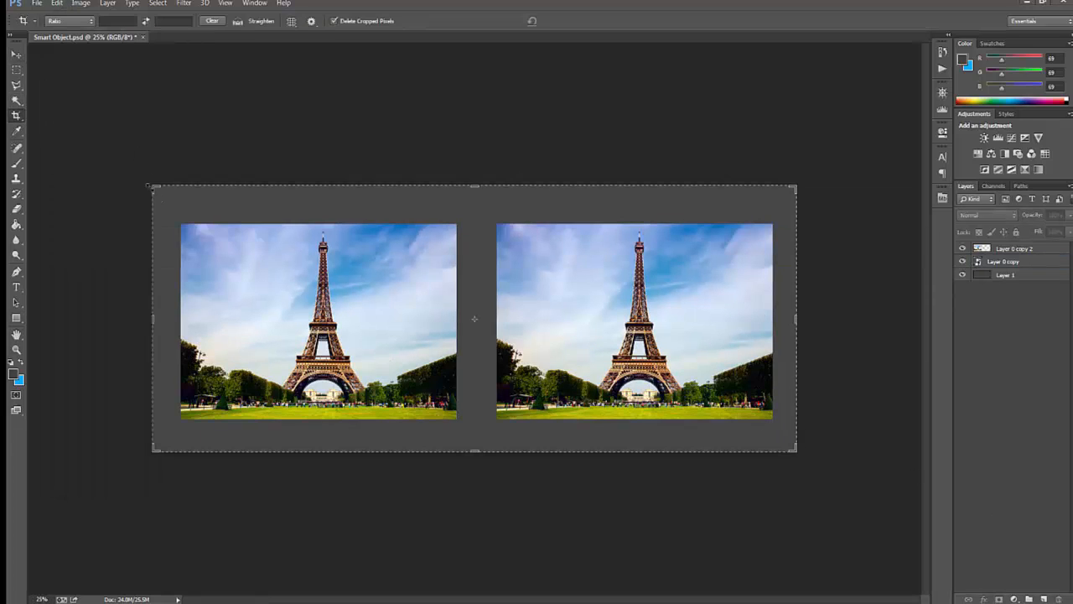
drag(153, 186, 139, 163)
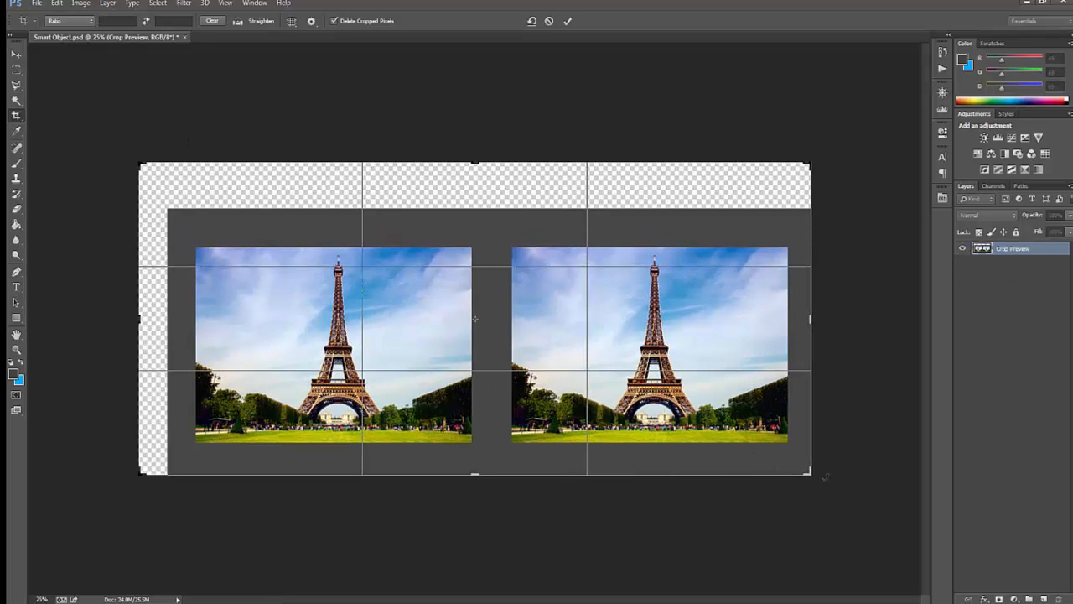
drag(810, 474, 838, 504)
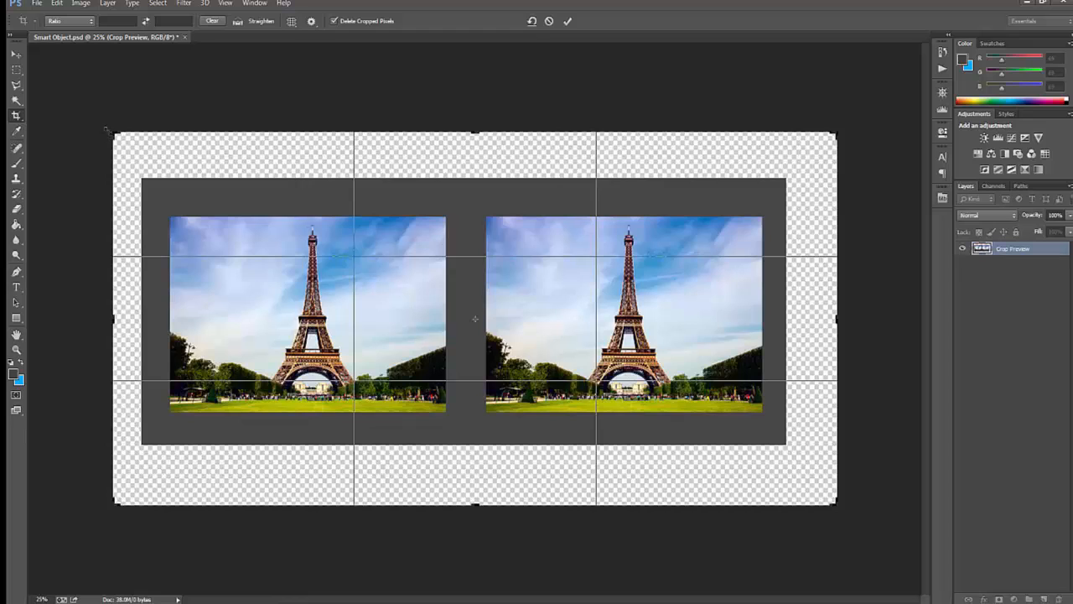
drag(106, 130, 106, 121)
key(Return)
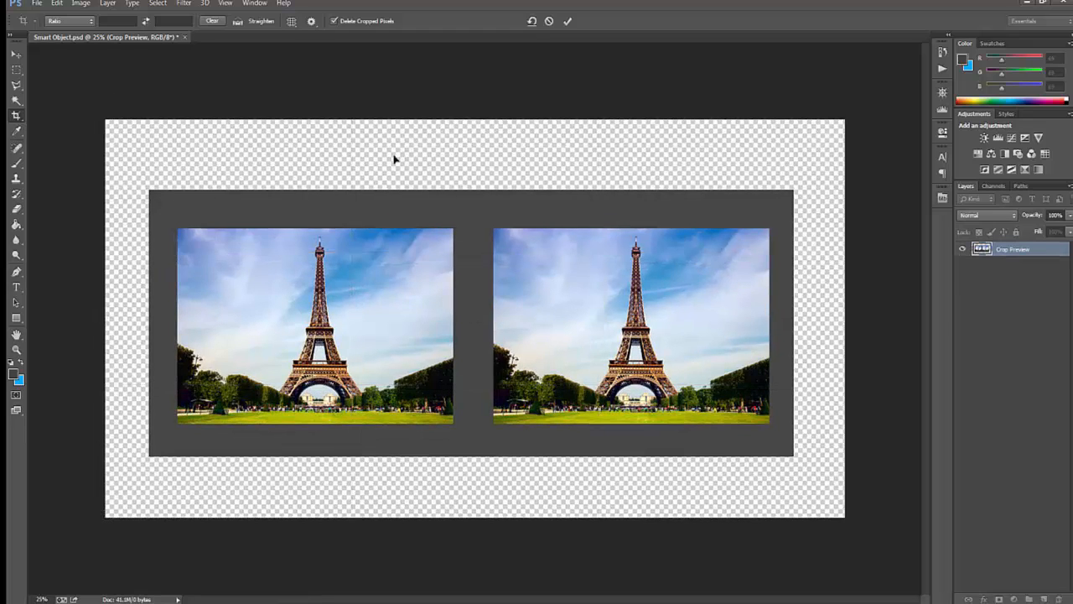
key(g)
click(600, 170)
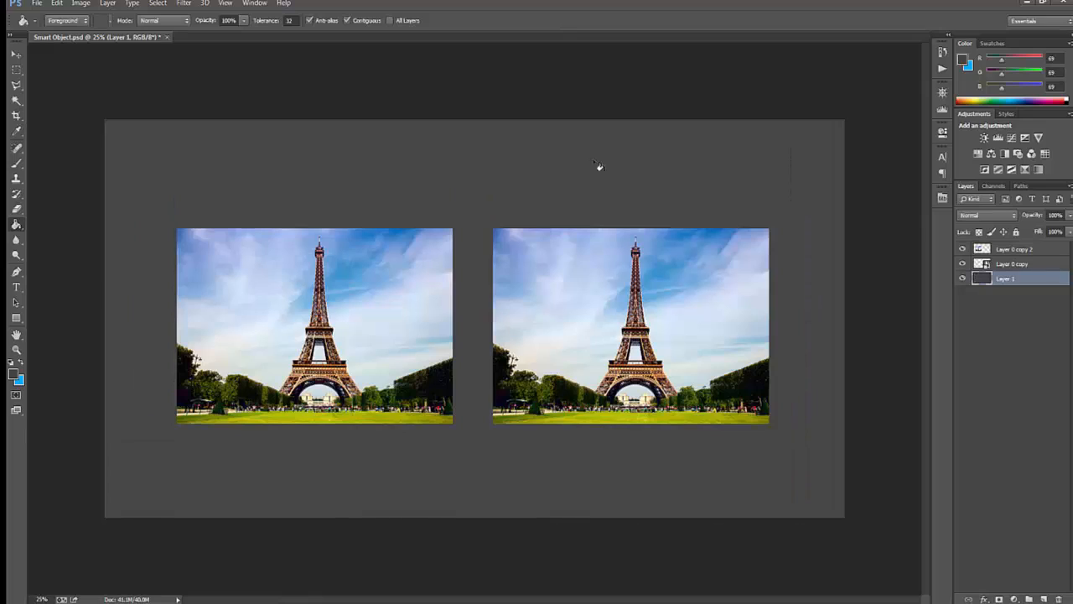
- Delete Layer 0 copy 2 and move the remaining Eiffel Tower image to the upper-right area of the canvas
click(995, 250)
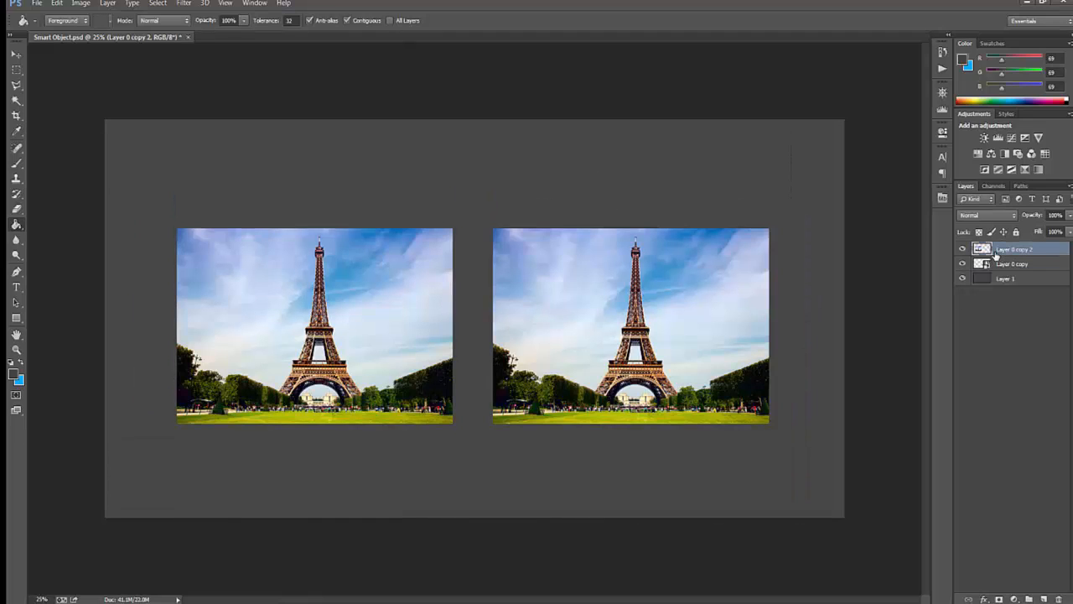
key(Delete)
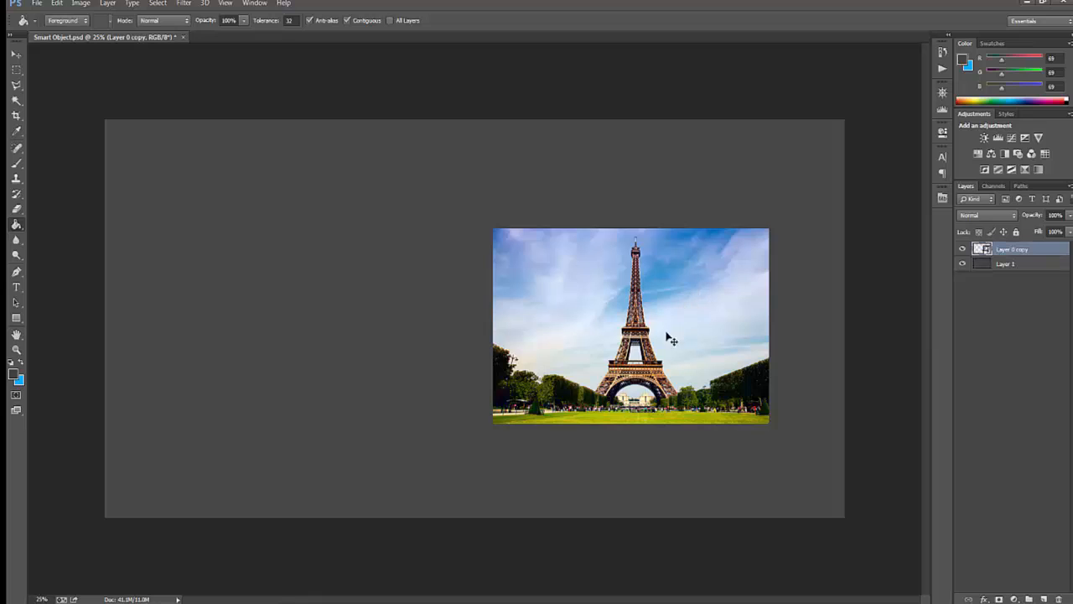
drag(671, 338, 702, 252)
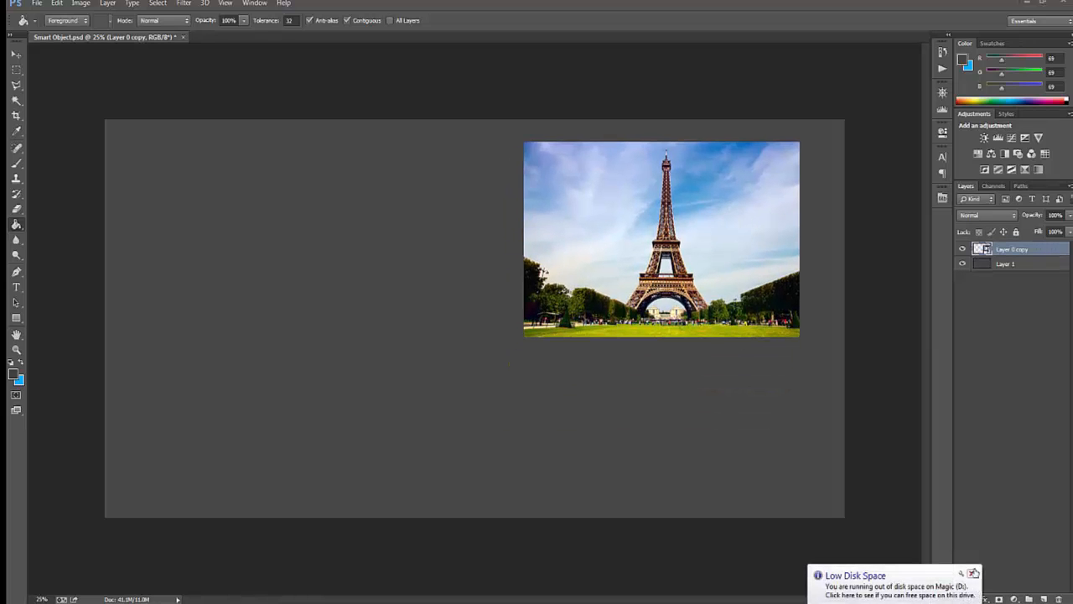
click(696, 266)
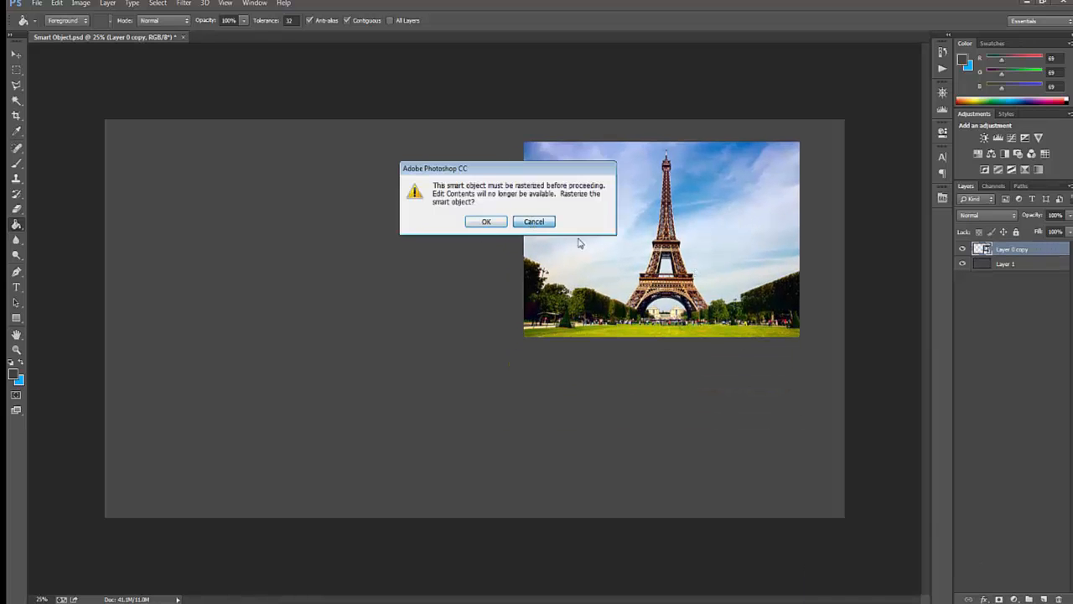
key(Escape)
click(490, 216)
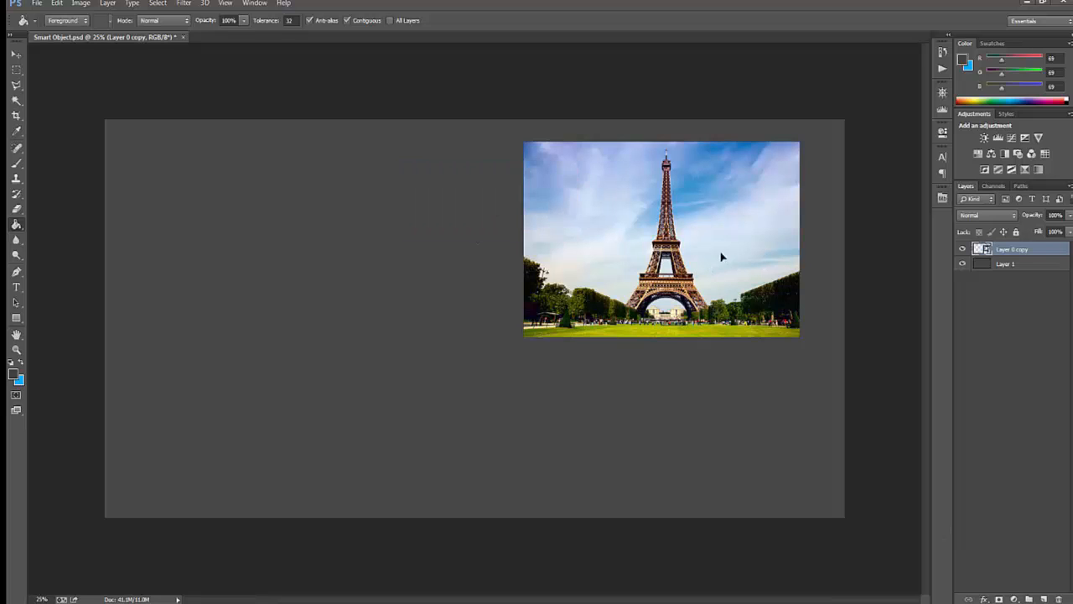
drag(721, 257, 748, 251)
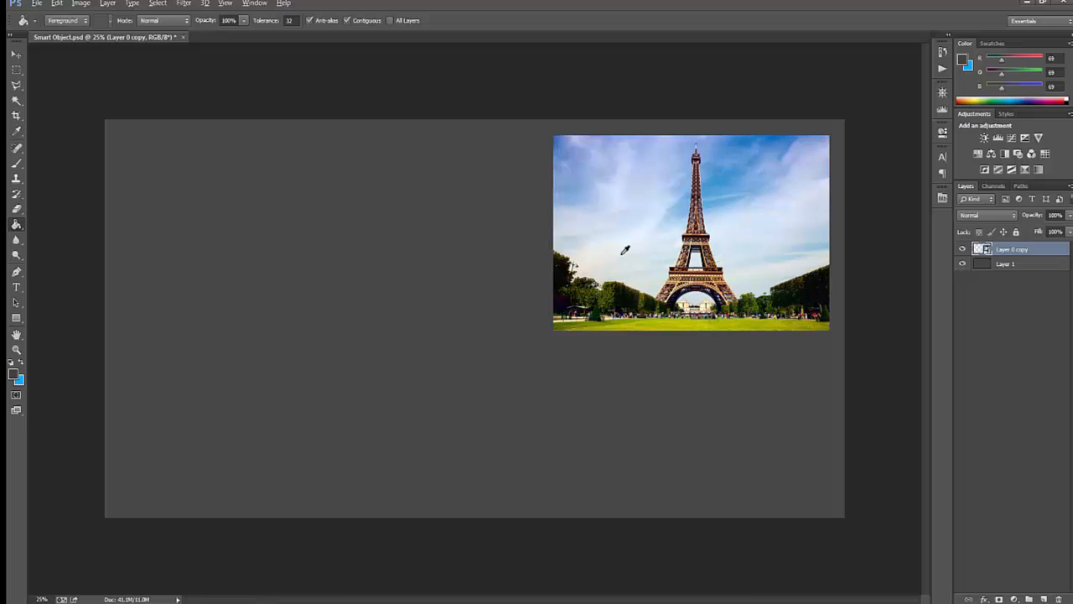
- Duplicate the Eiffel Tower smart object three times with the Move tool, arranging the four images in a two-by-two grid
click(15, 55)
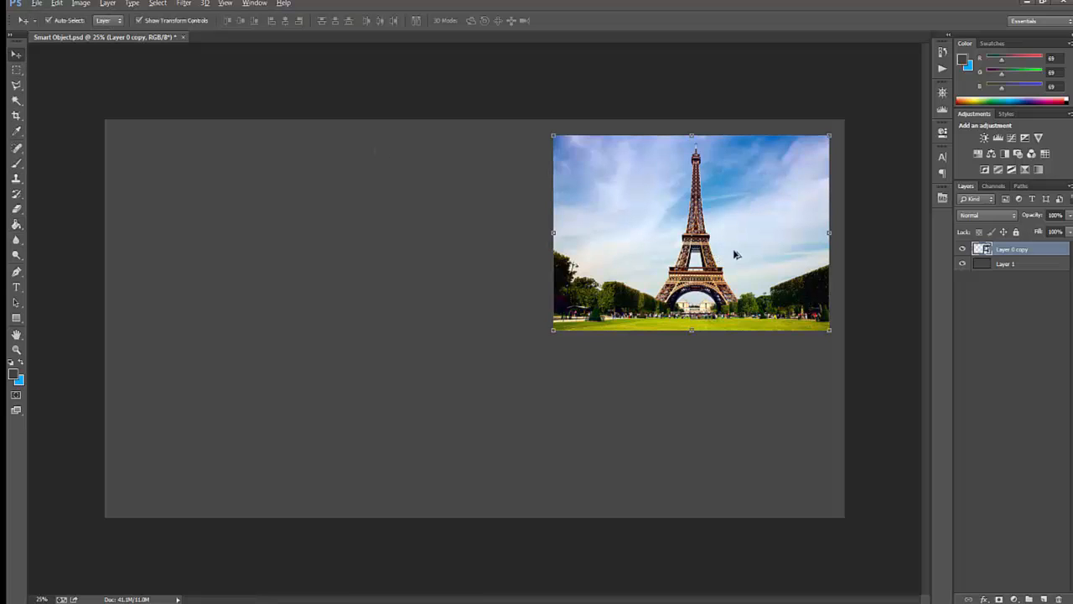
drag(736, 252, 755, 458)
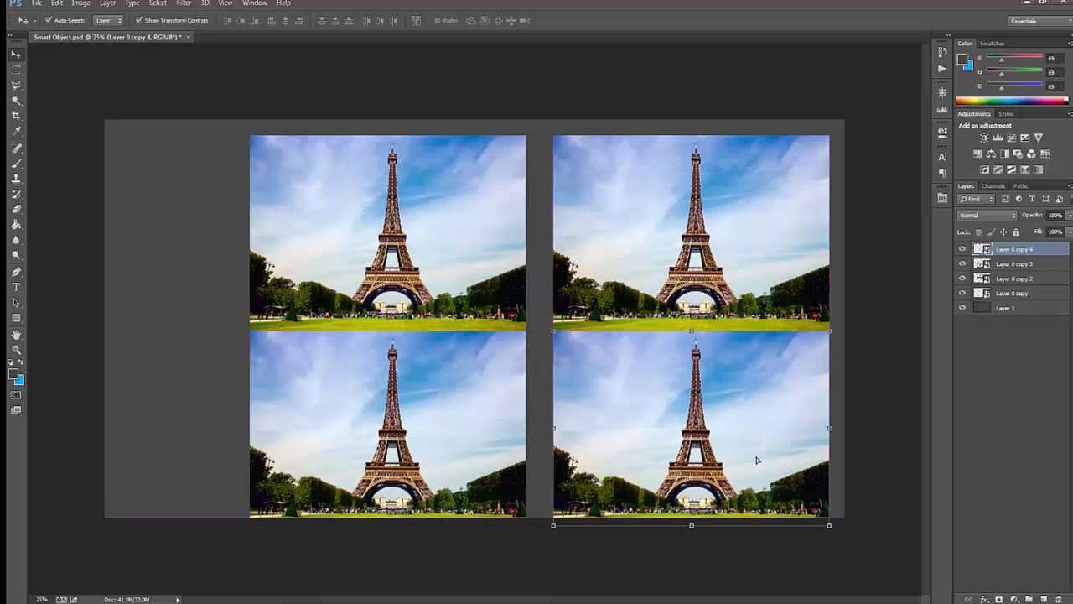
- Select the gray background and each of the four Eiffel Tower images in turn to check which layer each belongs to
click(537, 398)
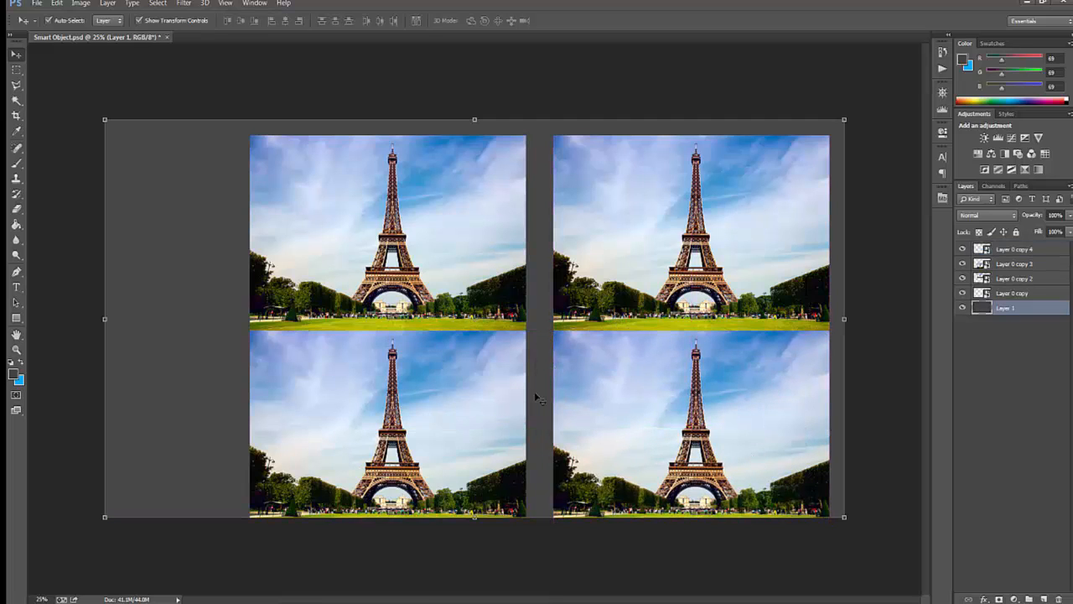
click(427, 272)
click(687, 230)
click(667, 393)
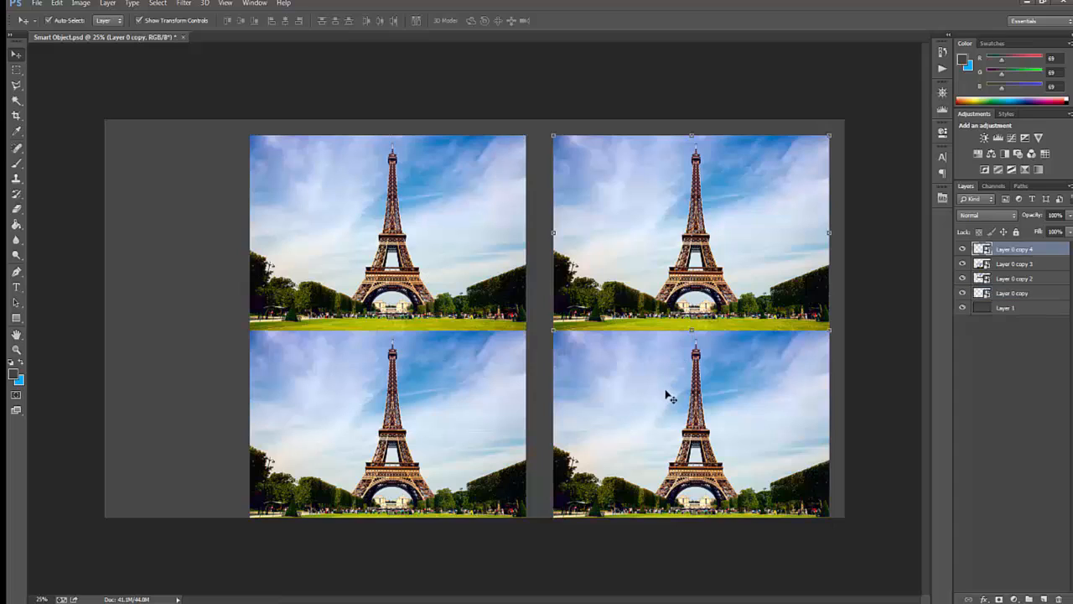
click(465, 397)
click(436, 242)
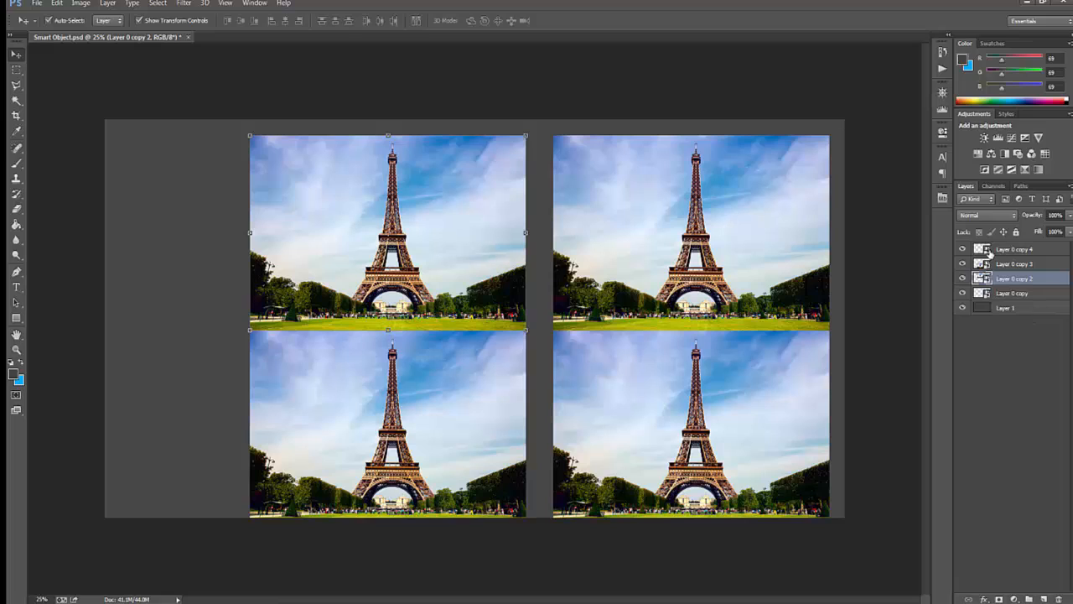
- Open the smart object contents of Layer 0 copy 4, desaturate the image, and save and close the contents file
click(985, 251)
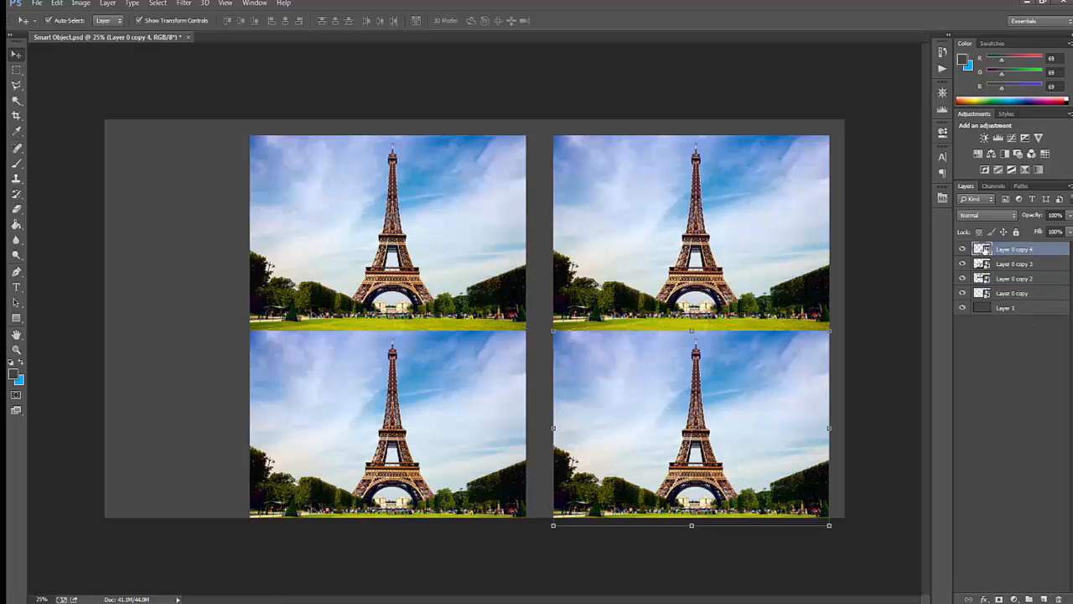
double_click(984, 250)
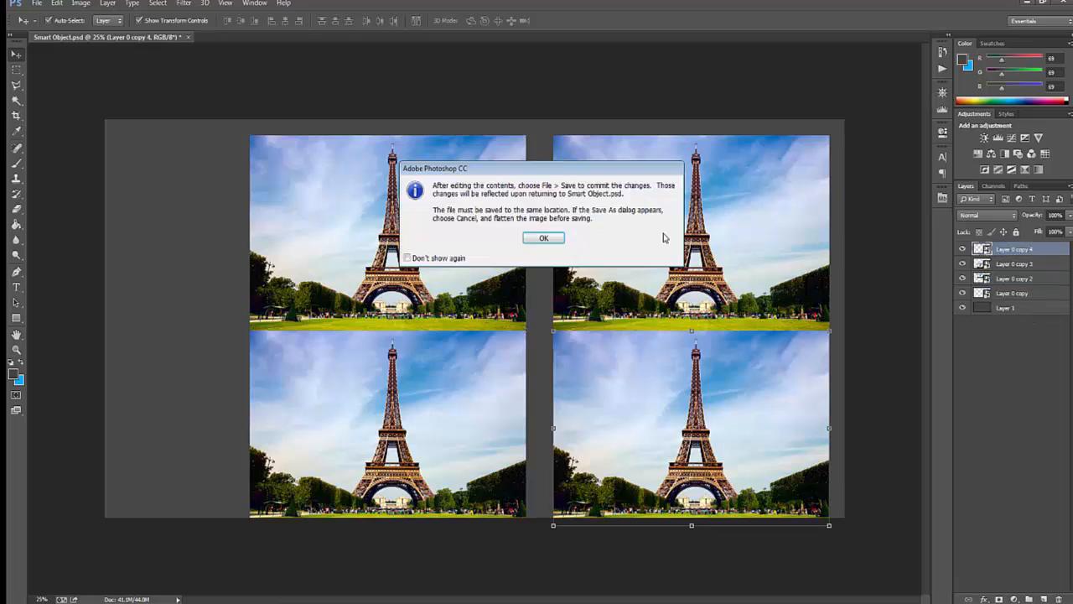
click(544, 239)
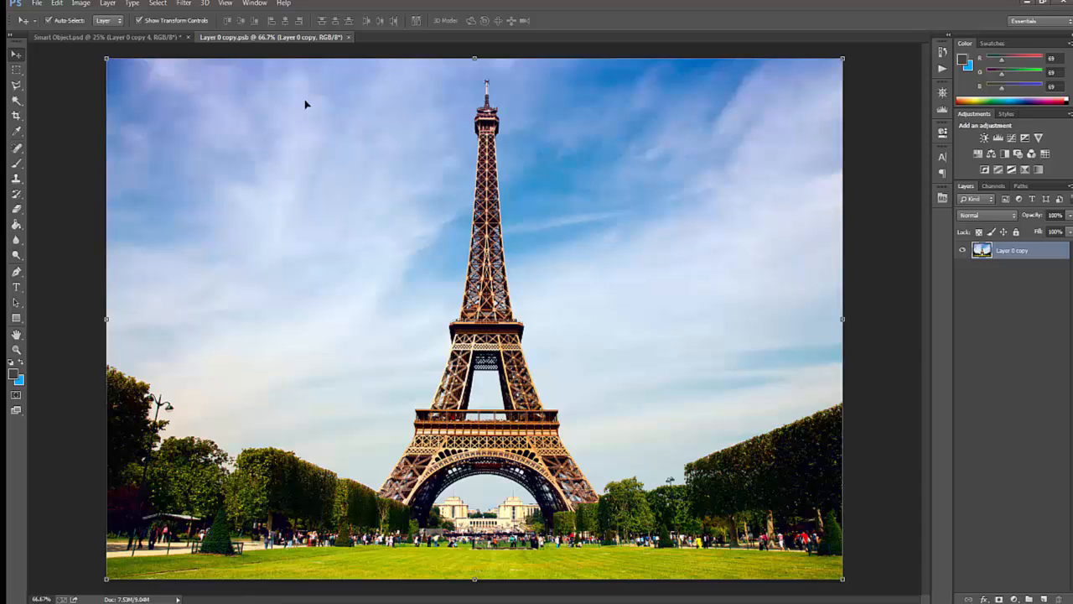
key(ctrl+shift+u)
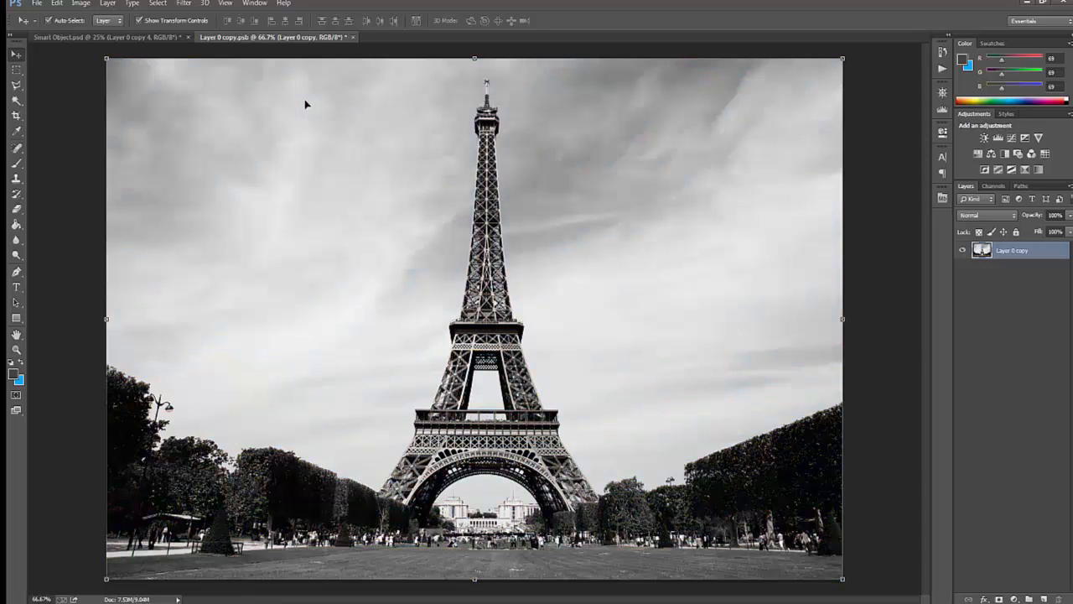
click(354, 37)
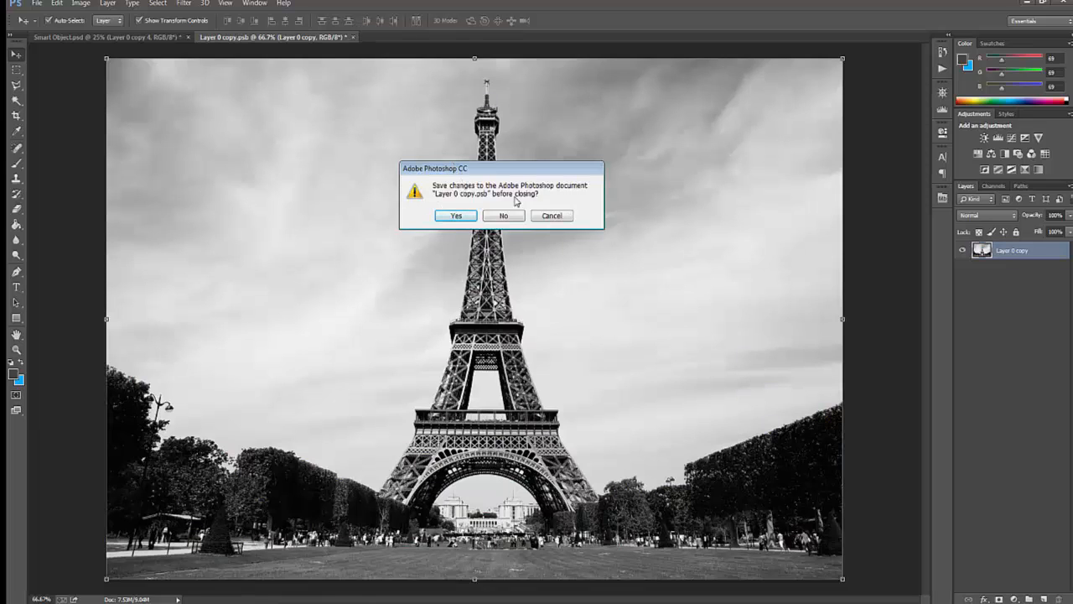
click(454, 216)
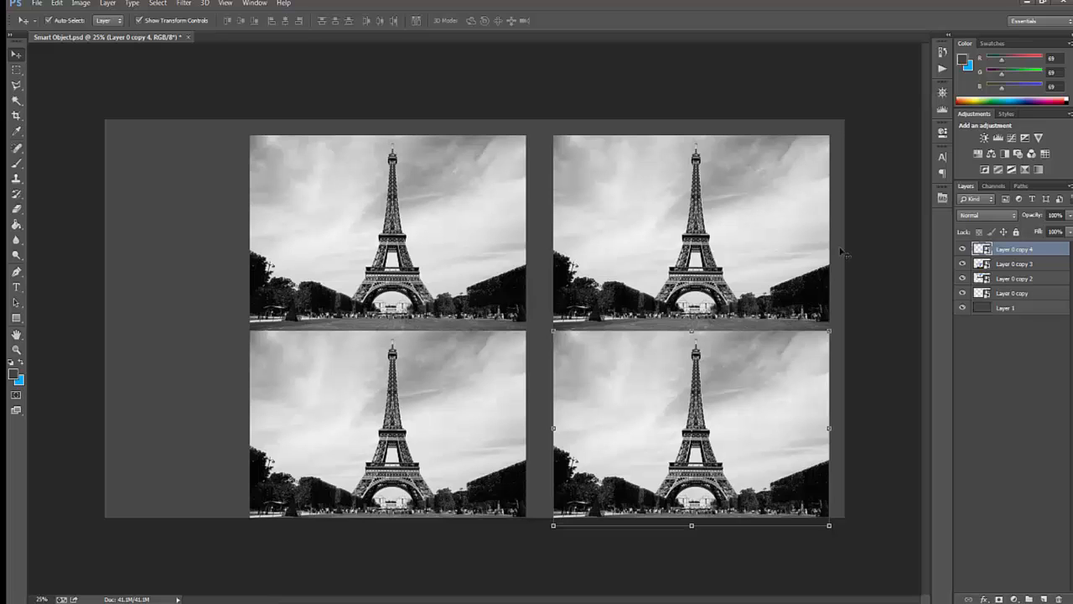
- Create a New Smart Object via Copy from Layer 0 copy 4 and open the new copy's contents for editing
right_click(1007, 256)
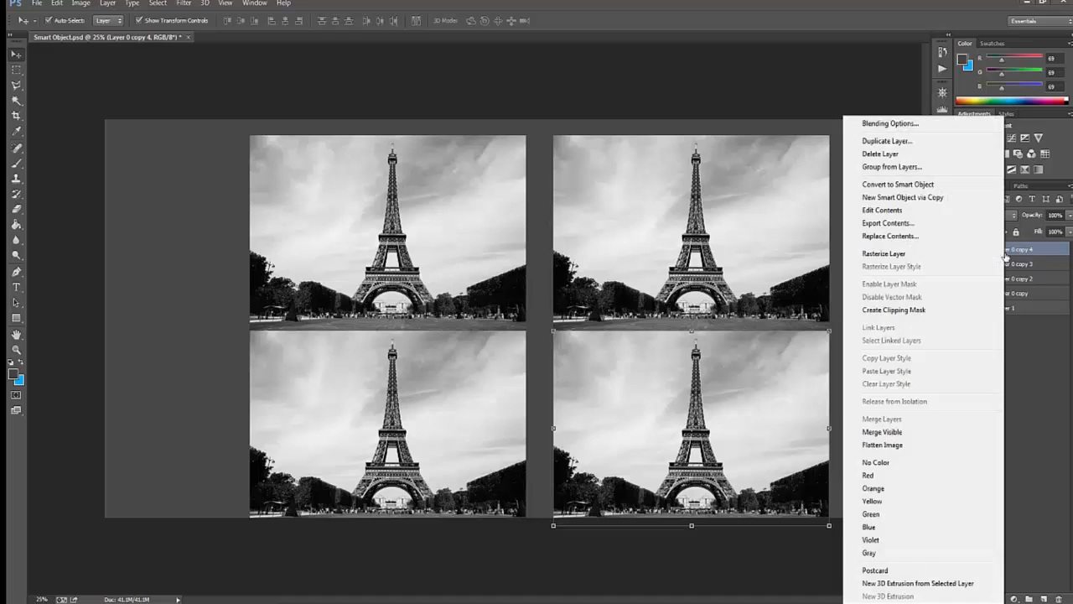
click(908, 198)
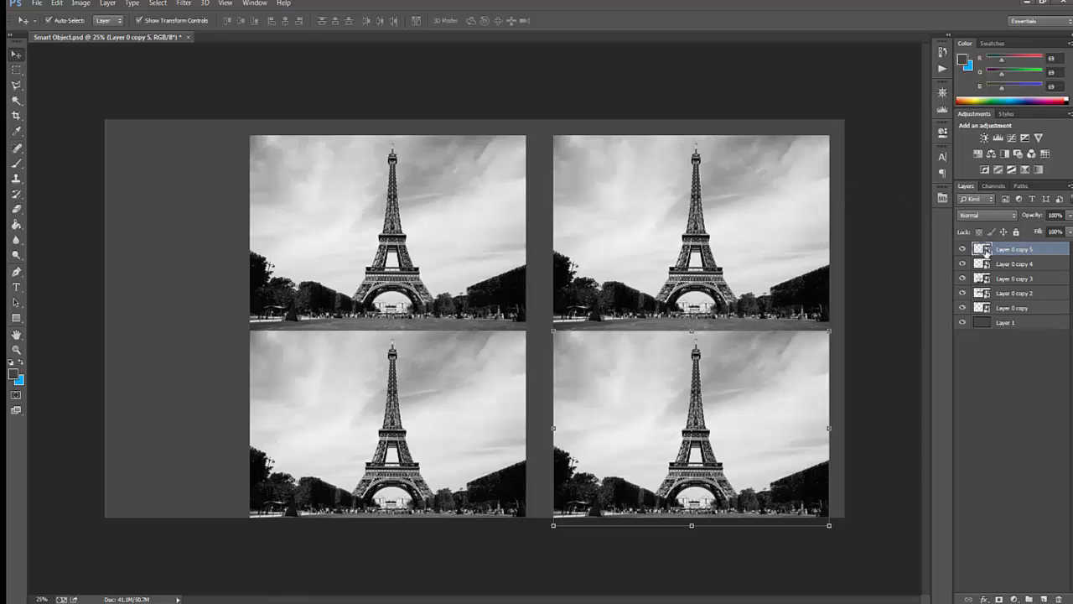
double_click(983, 250)
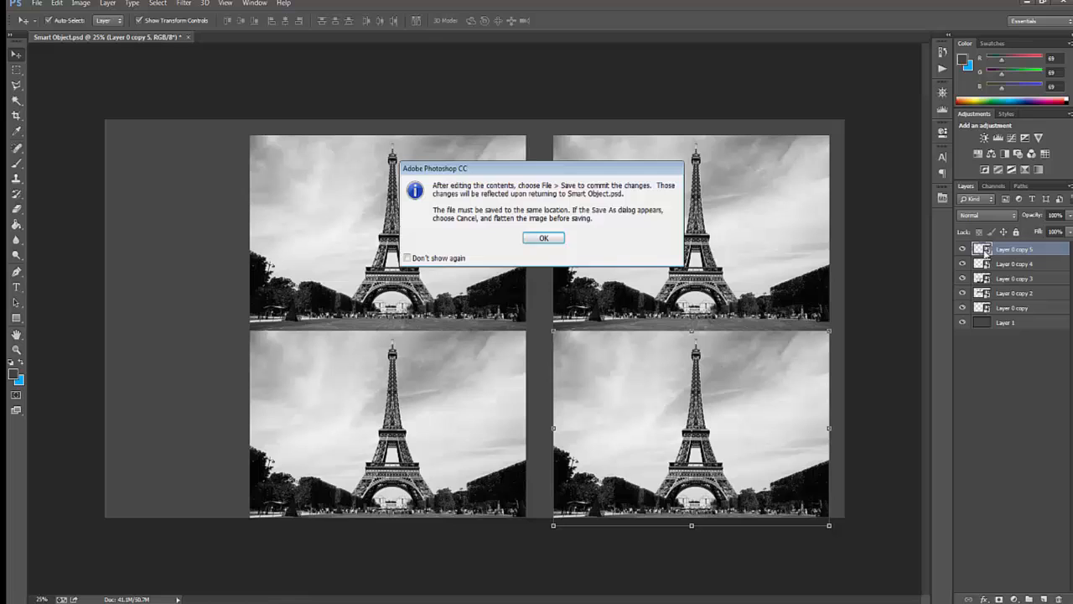
click(549, 239)
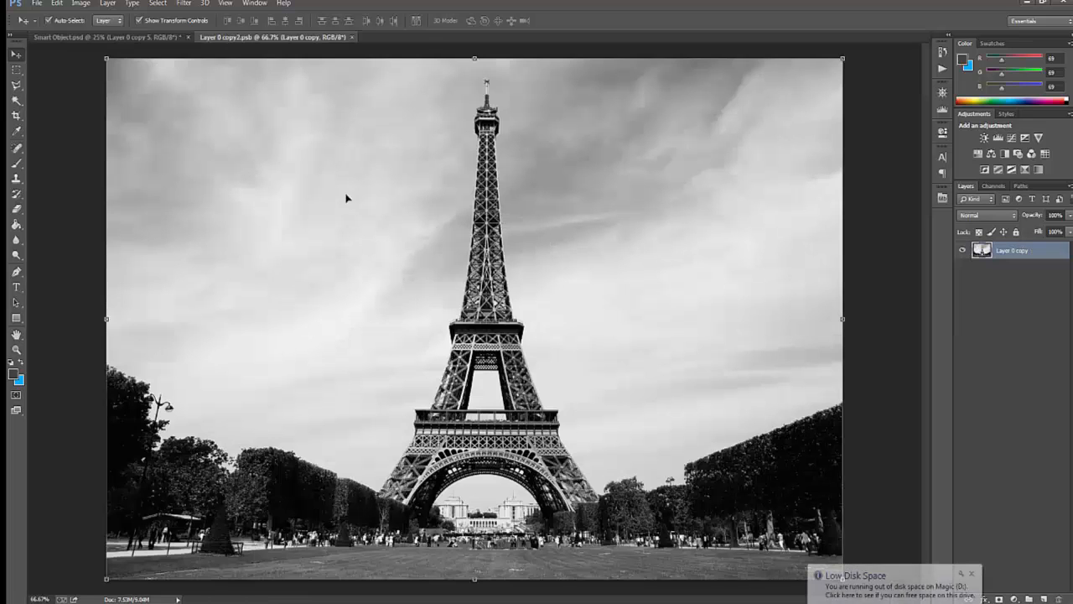
click(973, 574)
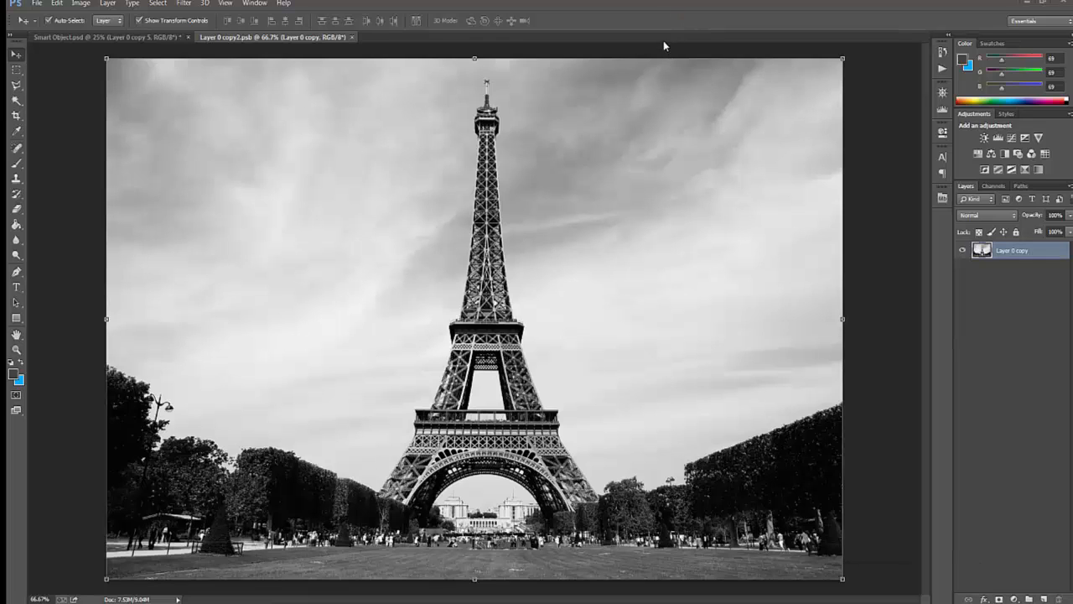
- Colorize the smart object contents using Hue/Saturation with hue 20 and saturation 25, and save and close the contents file
click(82, 4)
mouse_move(118, 31)
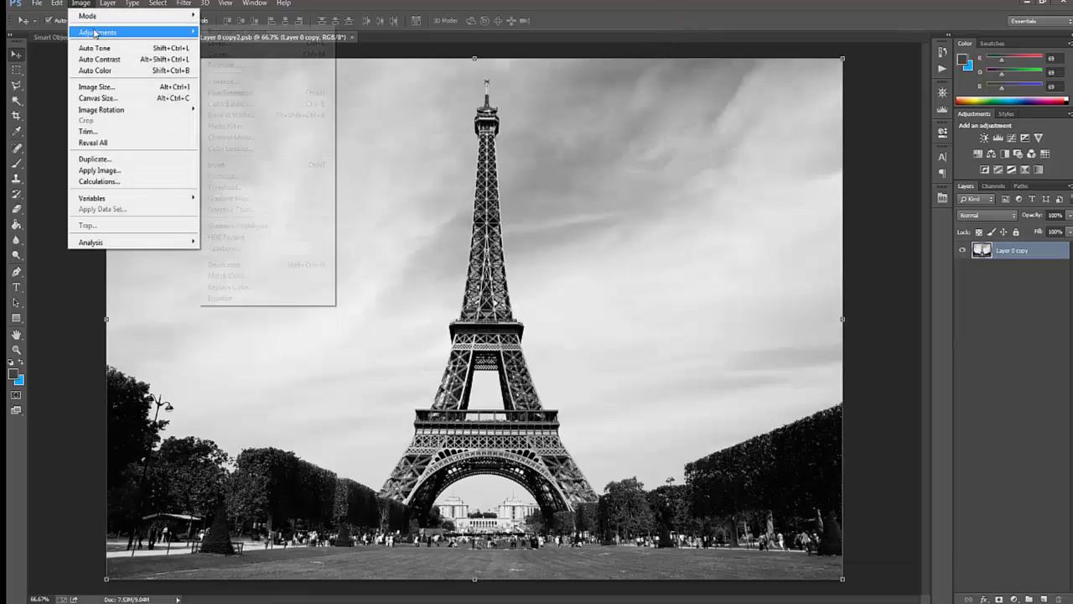
click(256, 92)
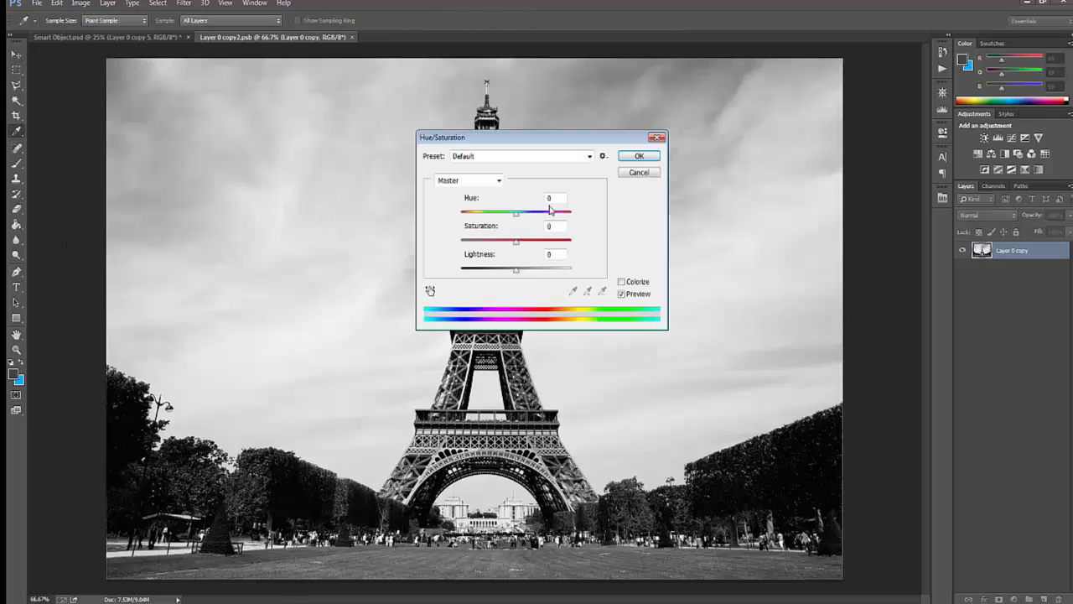
click(622, 282)
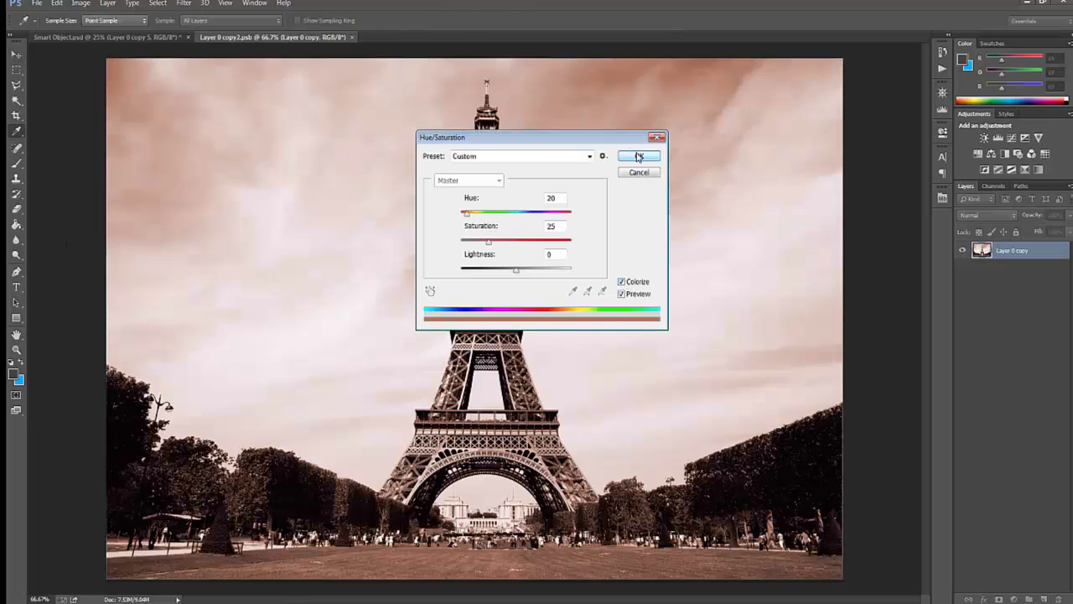
click(639, 157)
key(v)
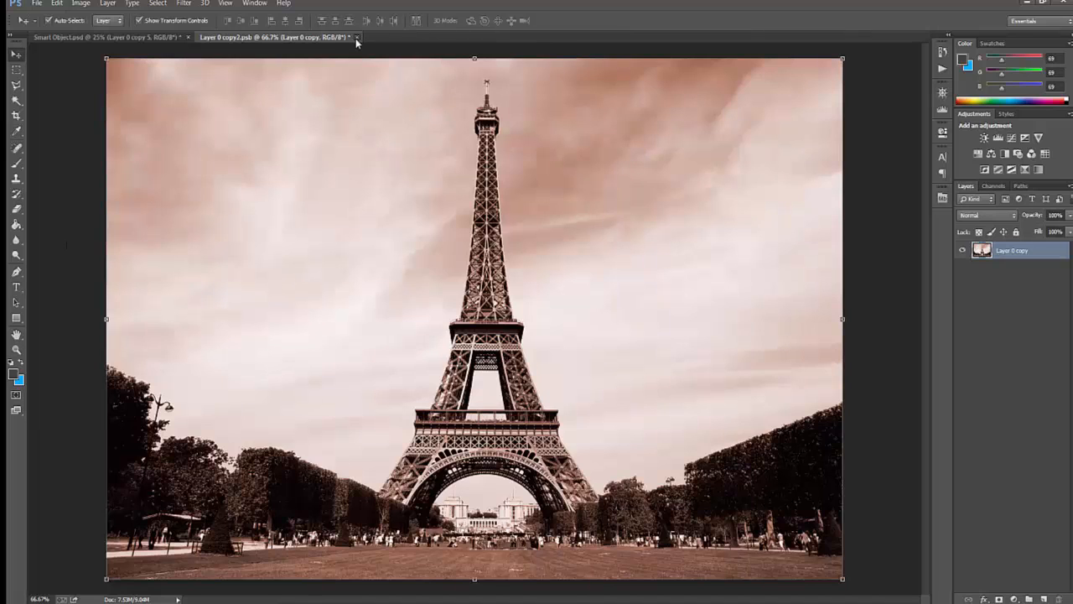
click(357, 38)
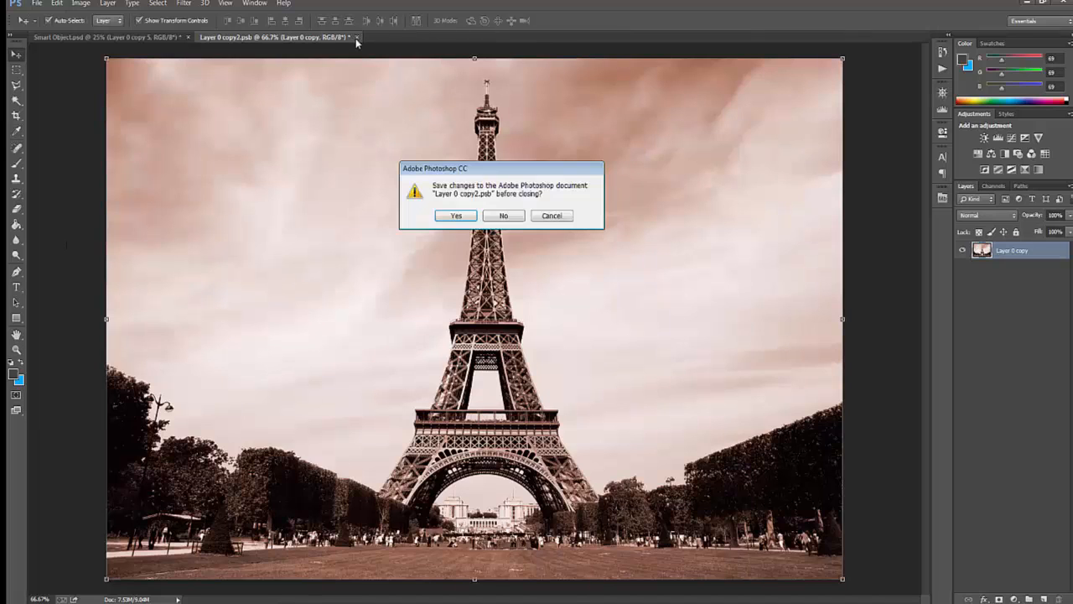
click(465, 217)
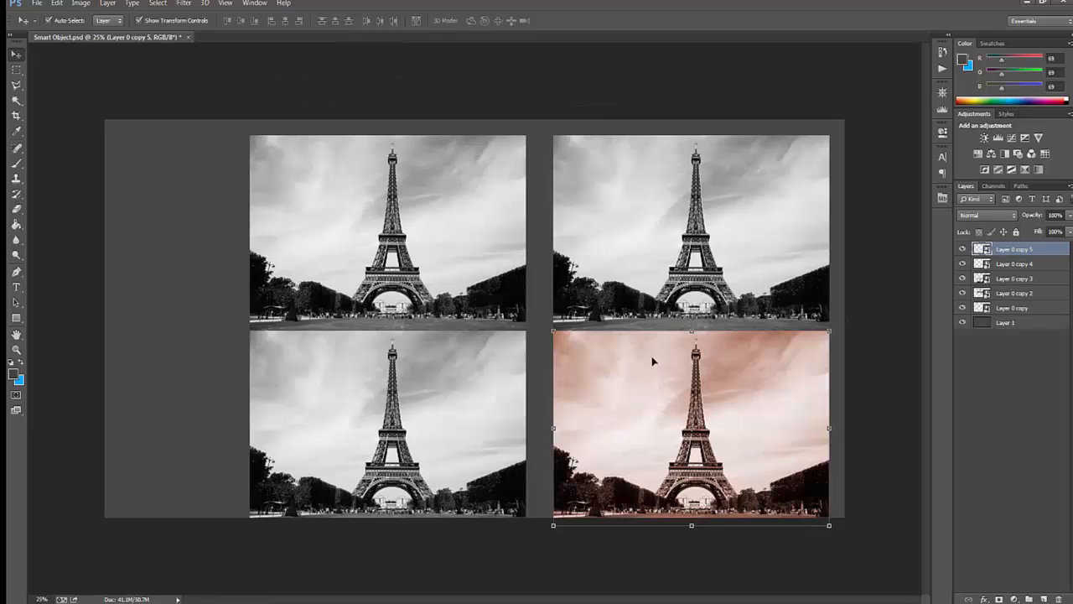
right_click(1007, 248)
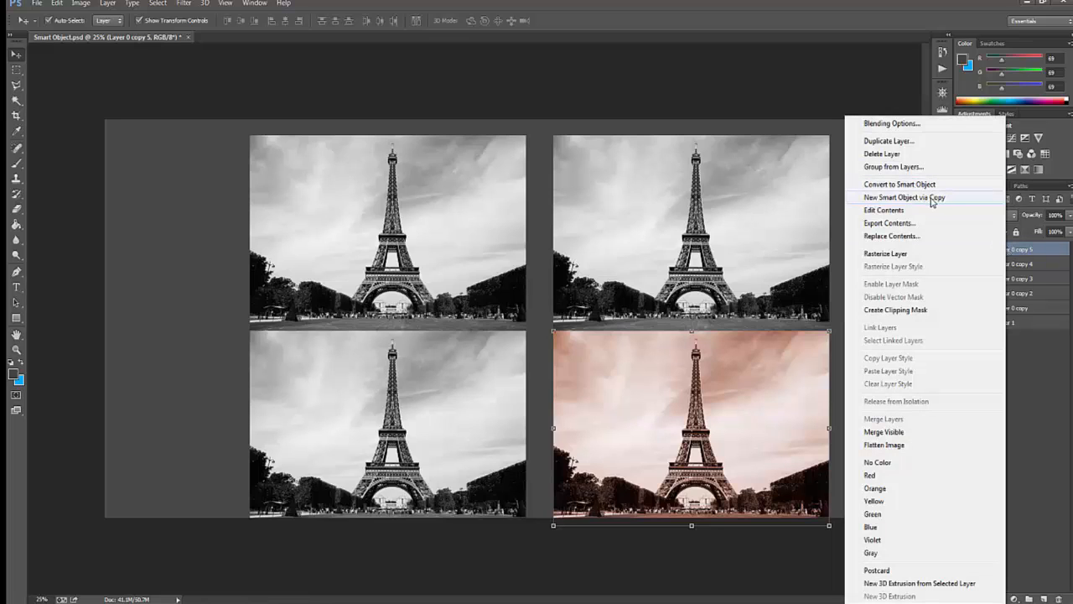
click(1035, 251)
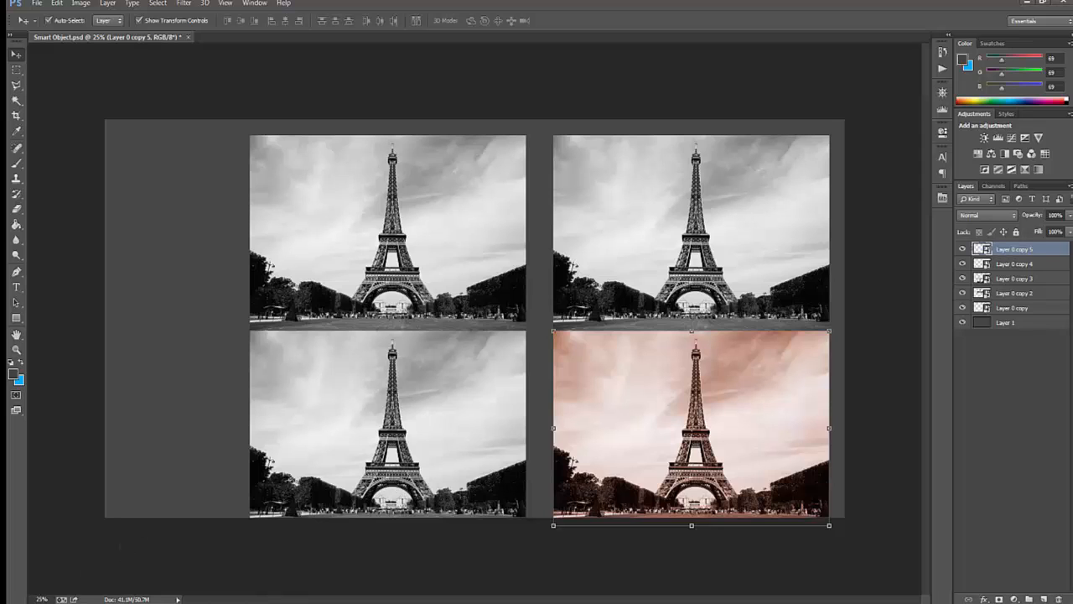
- Open Coffee Scene.psd and open the contents of its Edit Smart Layer smart object holding the Fantastic logo
click(122, 602)
double_click(298, 220)
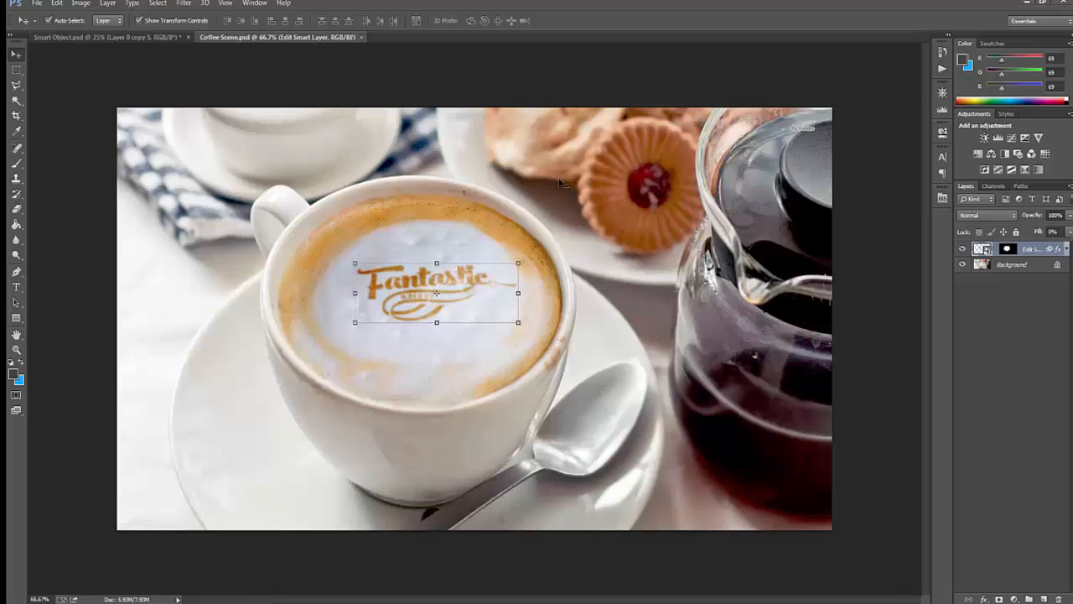
click(1016, 294)
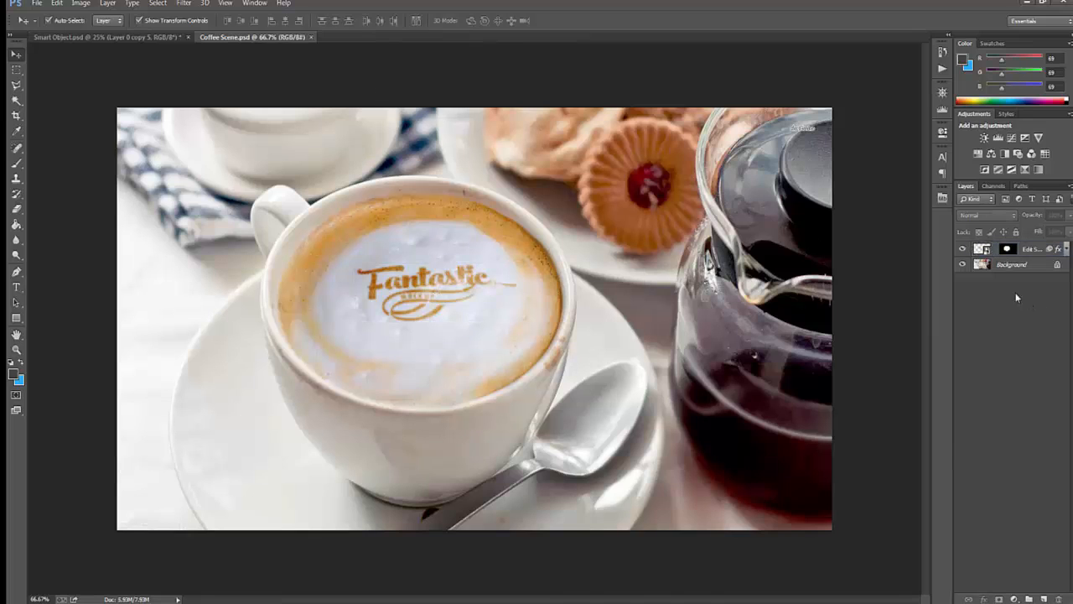
click(983, 250)
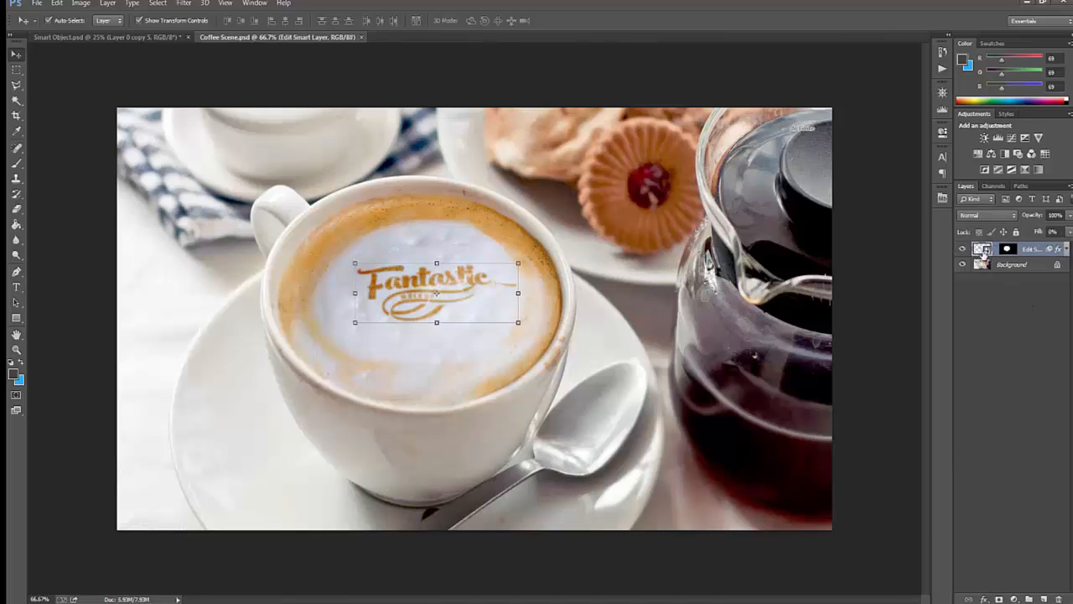
double_click(982, 250)
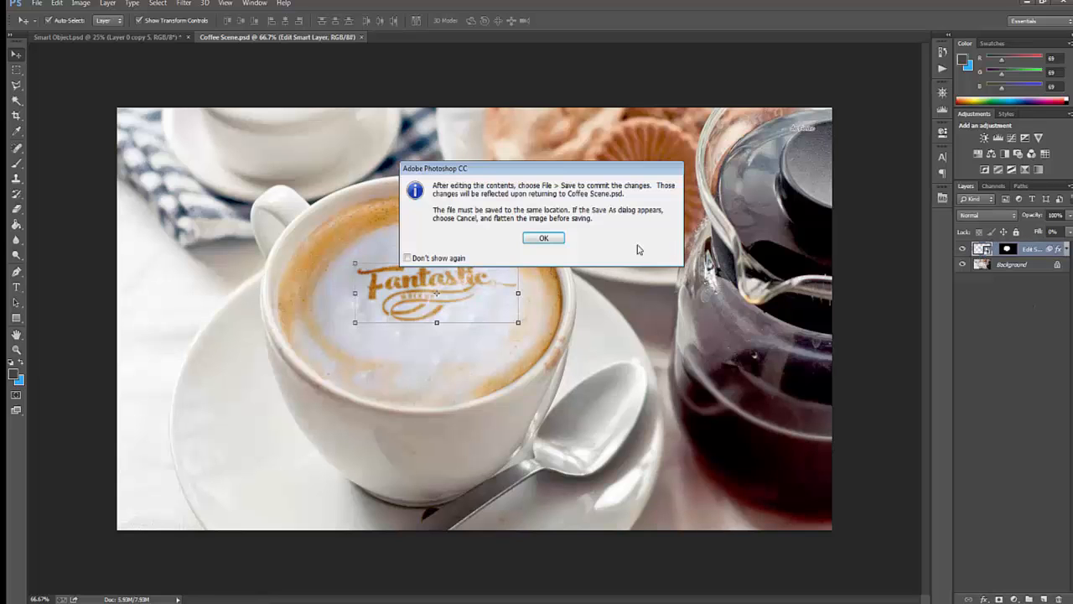
click(547, 238)
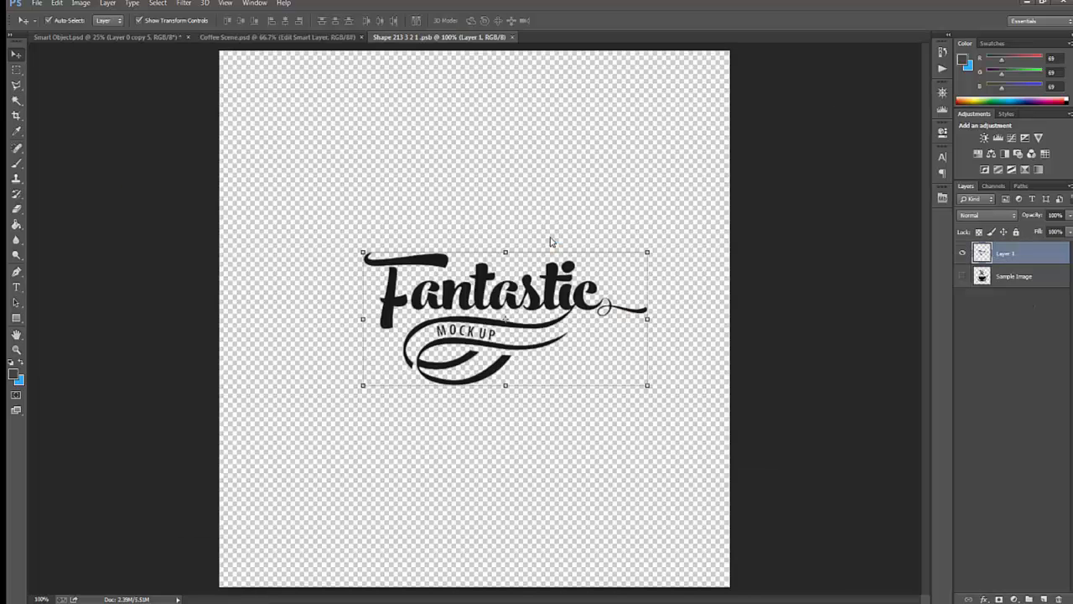
- Choose the 1225 px logo brush tip for the Brush tool and set its size to 570 px
key(b)
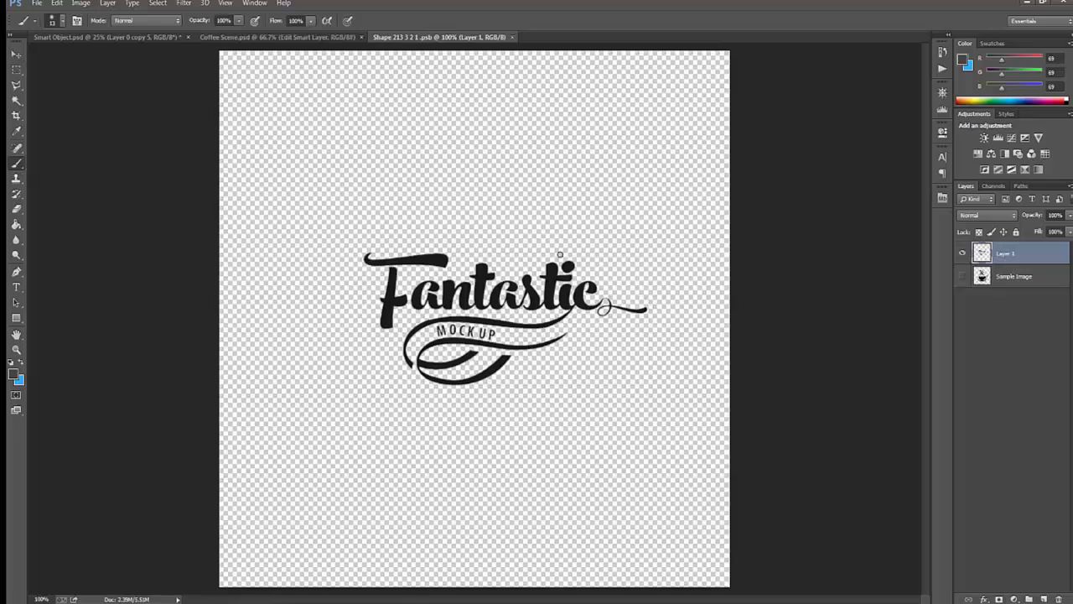
right_click(512, 247)
drag(634, 341, 633, 384)
click(597, 379)
click(615, 275)
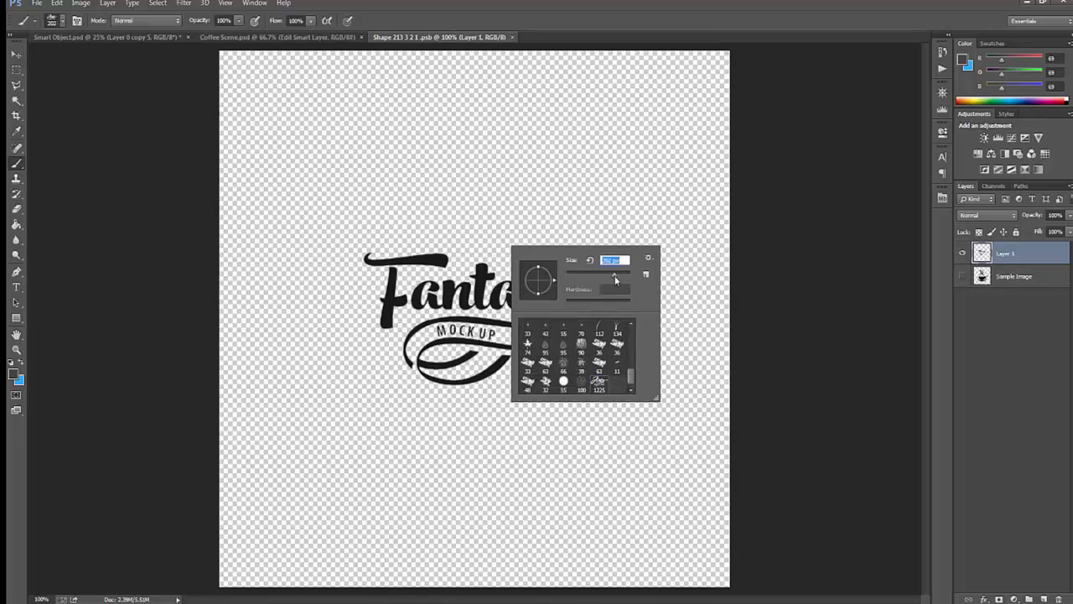
click(613, 30)
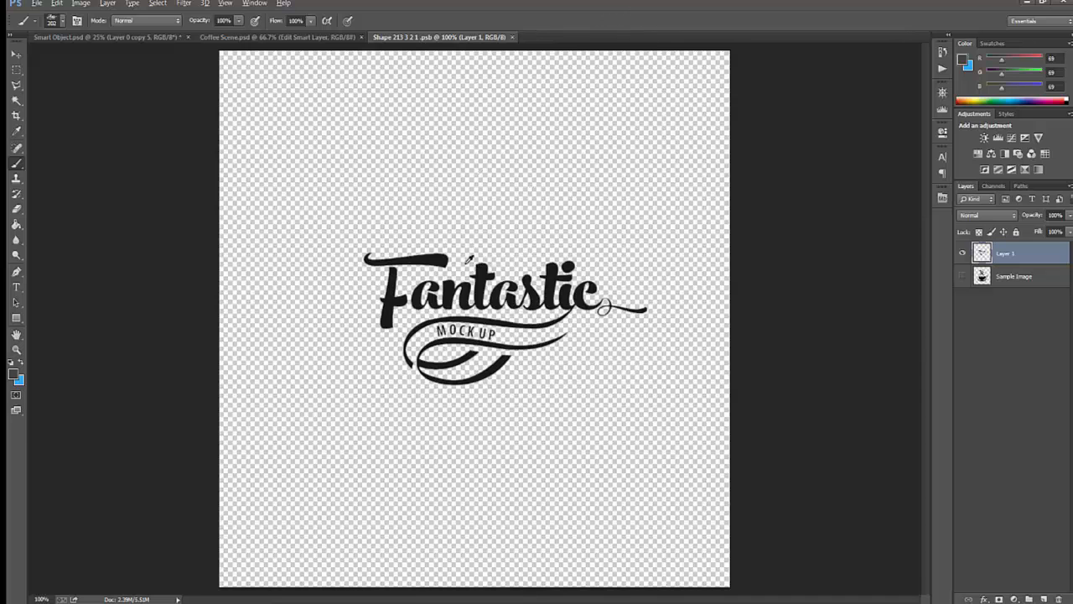
drag(461, 291, 562, 325)
- Hide Layer 1 and stamp the logo brush once in dark gray at the canvas centre on a new layer
click(961, 253)
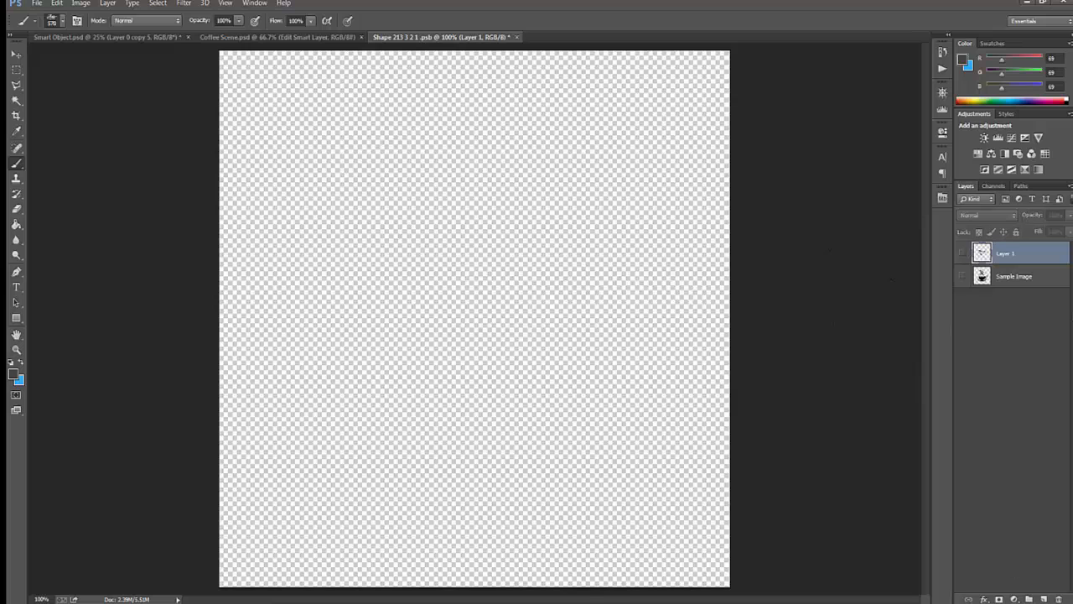
click(1044, 599)
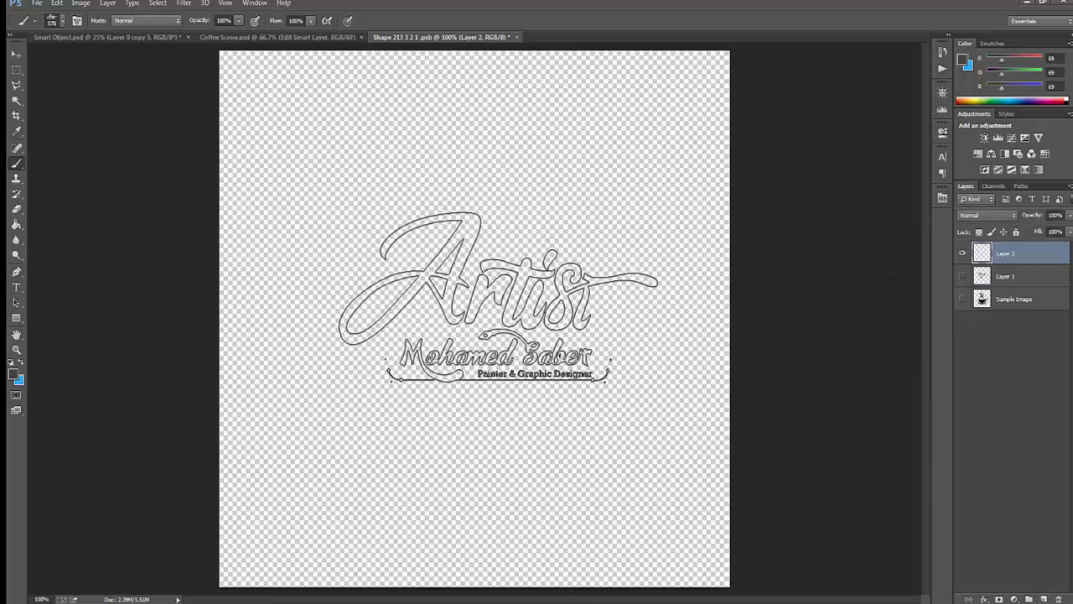
click(498, 297)
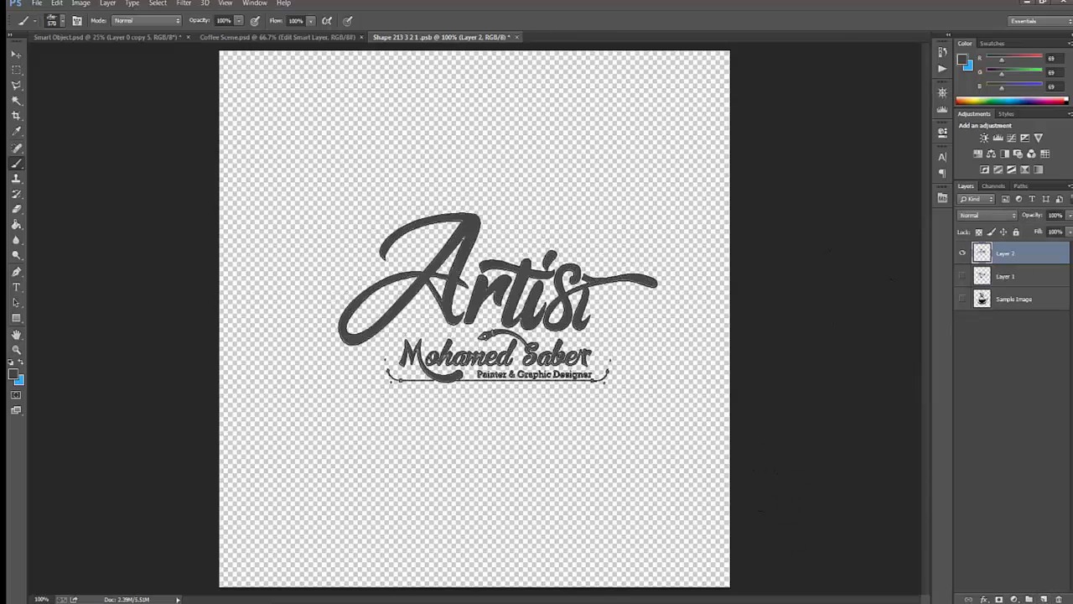
- Save and close the smart object contents, and close Coffee Scene.psd without saving it
click(518, 39)
click(455, 214)
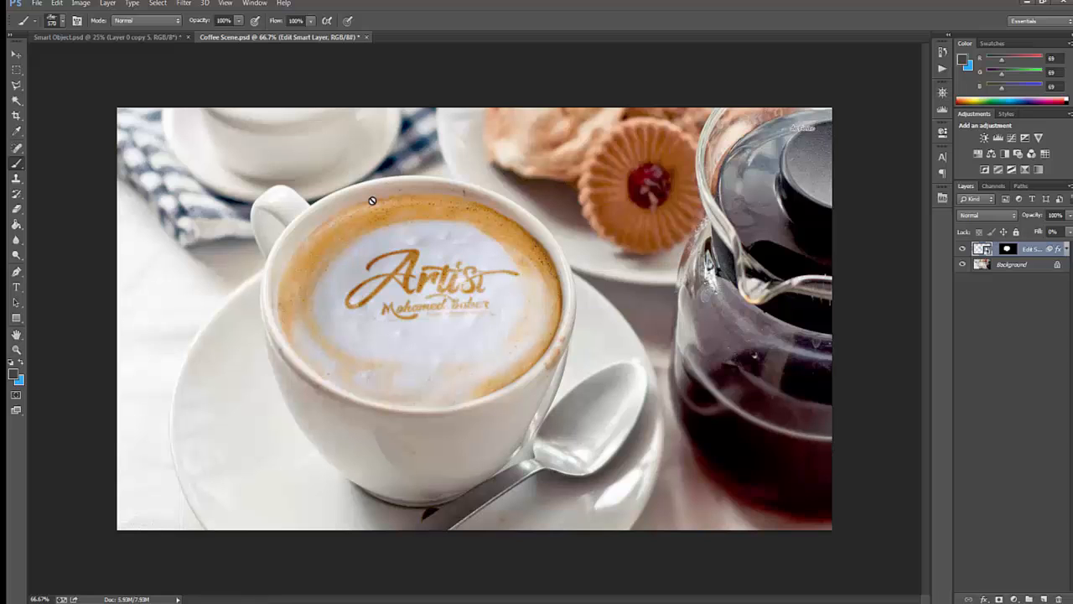
click(366, 37)
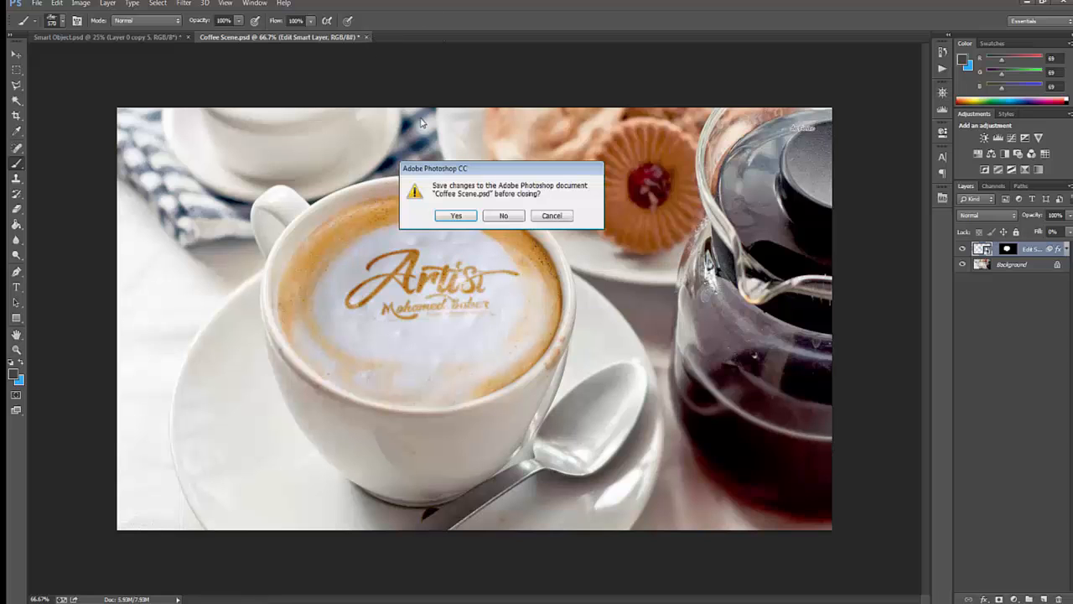
click(503, 216)
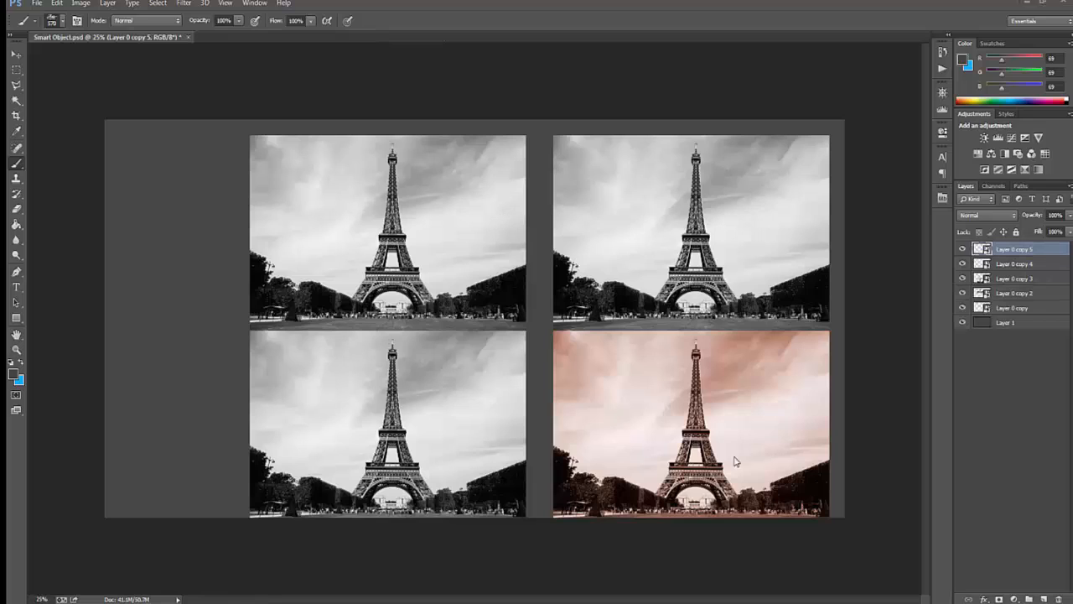
- Rasterize the smart object layers Layer 0 copy 5 and Layer 0 copy 4
right_click(1012, 251)
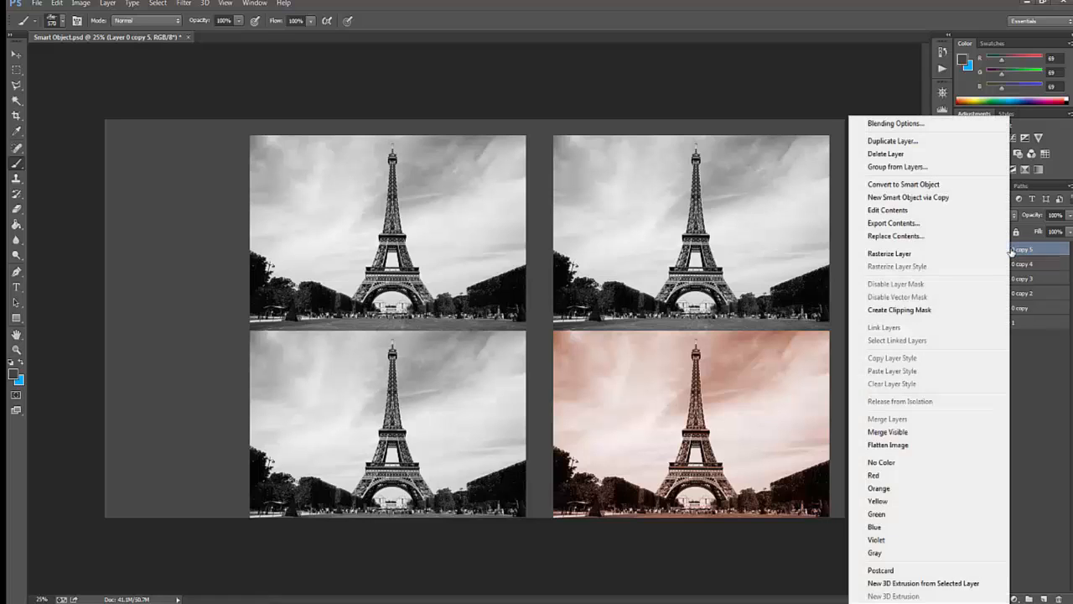
click(909, 254)
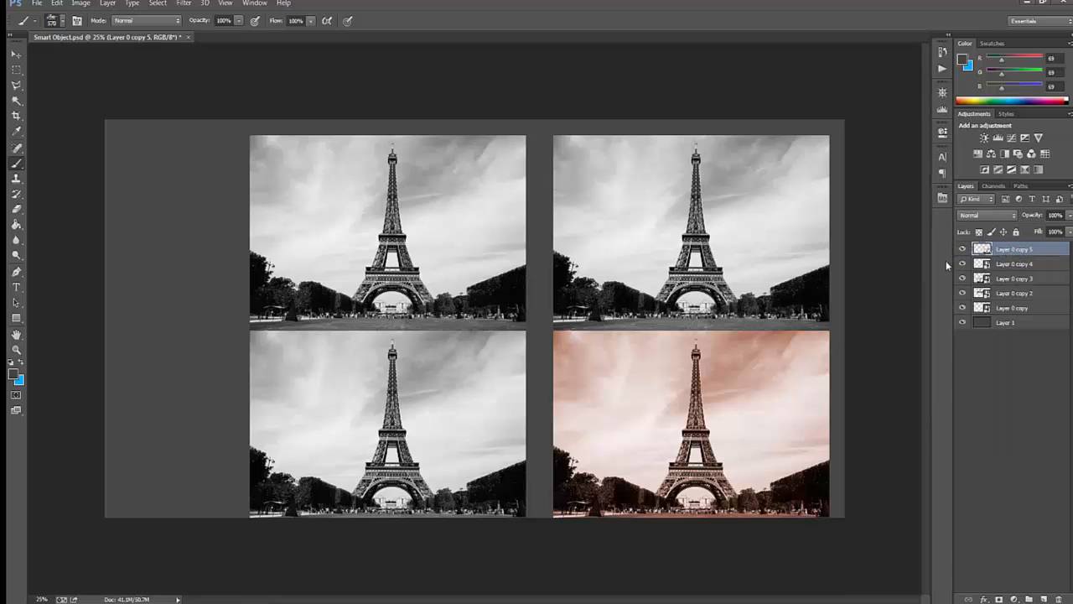
click(1029, 264)
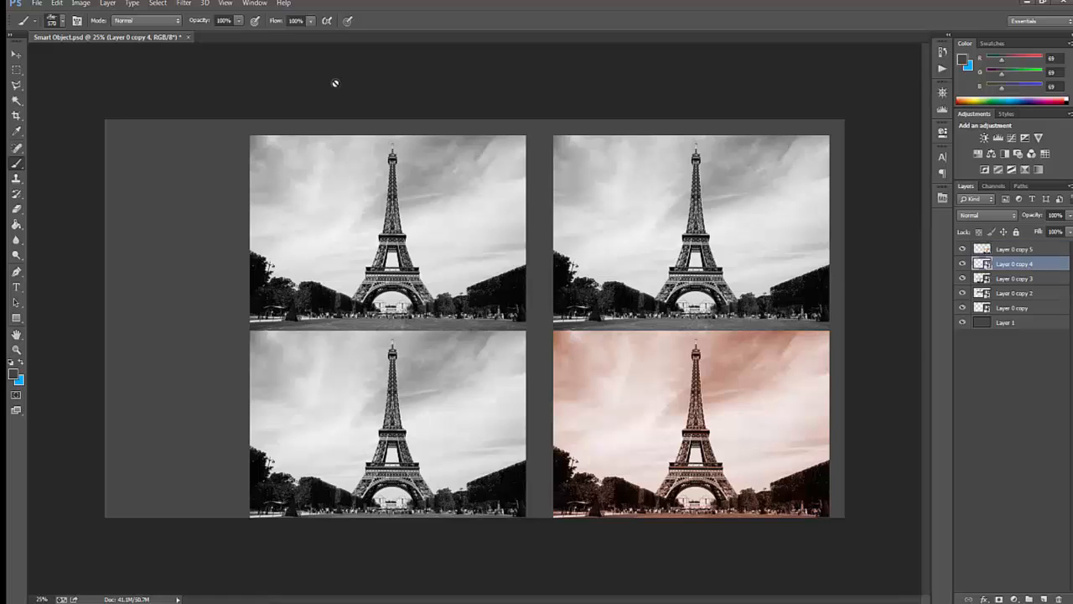
click(108, 4)
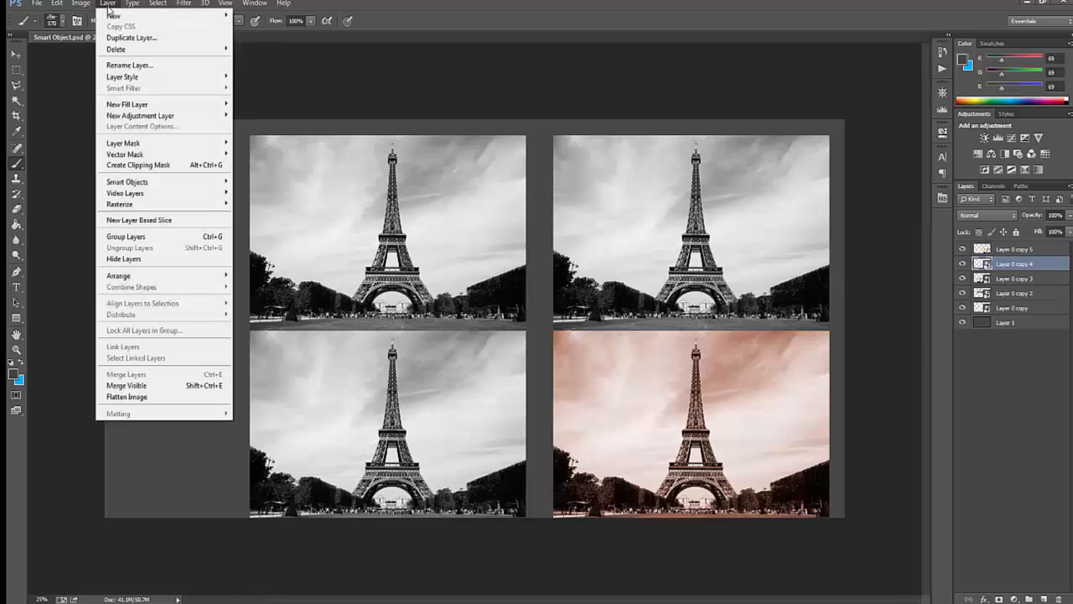
mouse_move(192, 181)
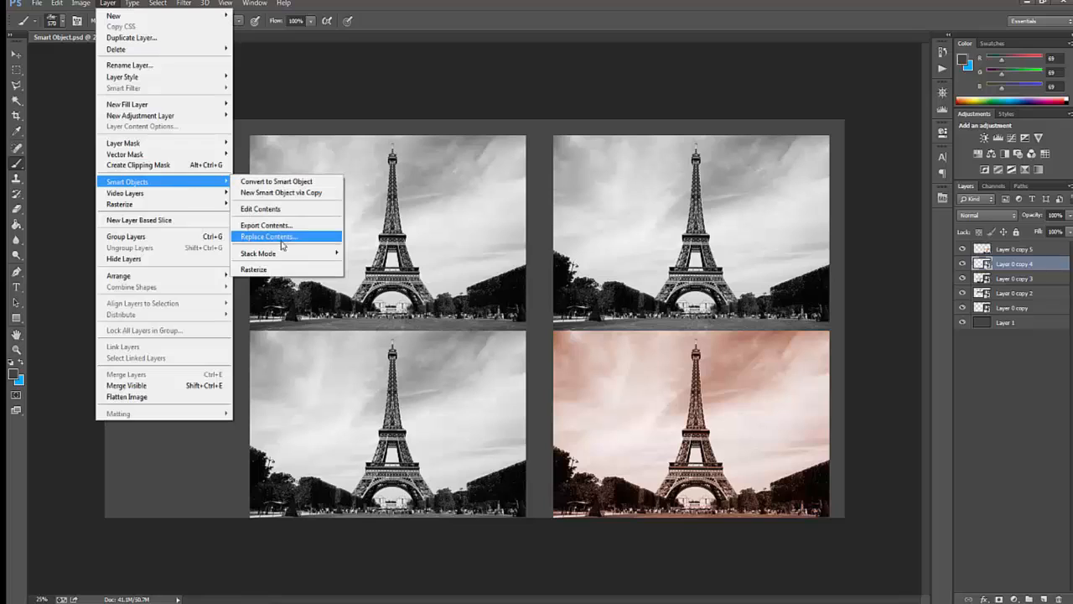
click(282, 270)
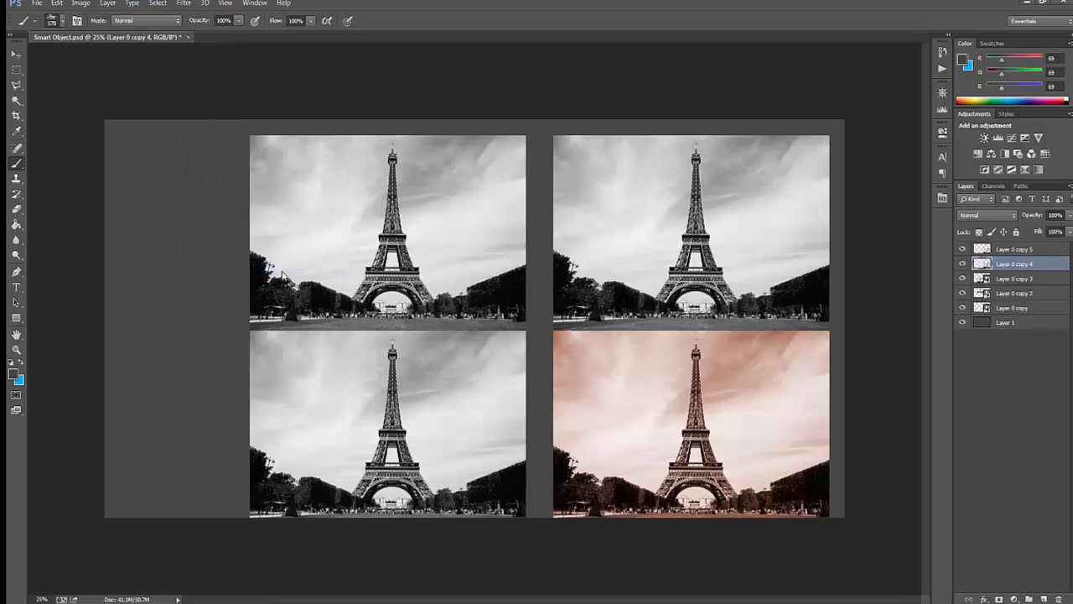
- Rasterize Layer 0 copy 3 on its own, and rasterize the remaining smart objects with the All Layers option
click(1001, 282)
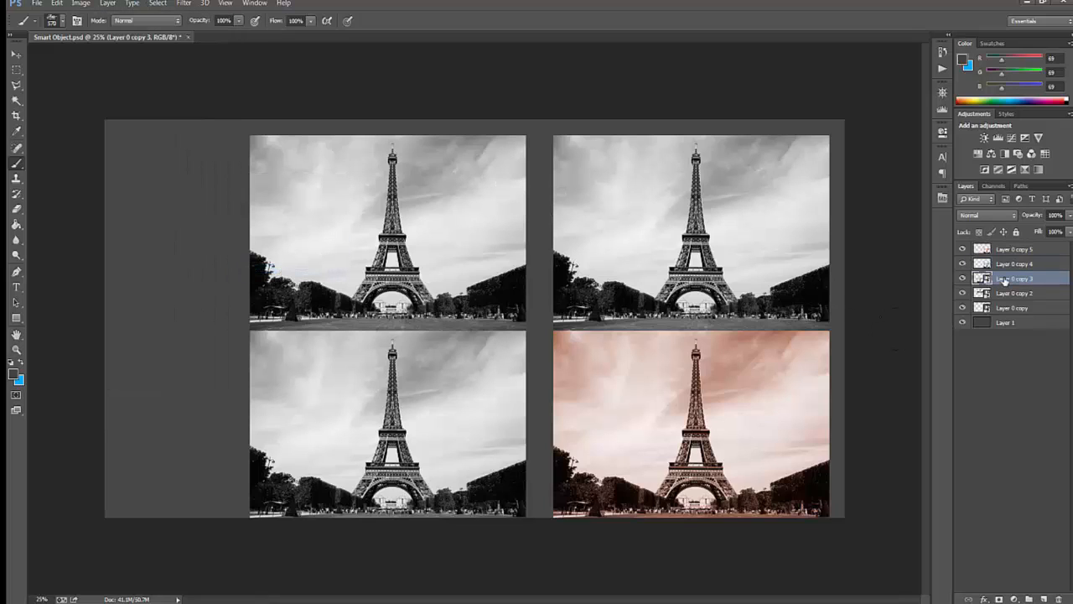
click(108, 3)
mouse_move(186, 207)
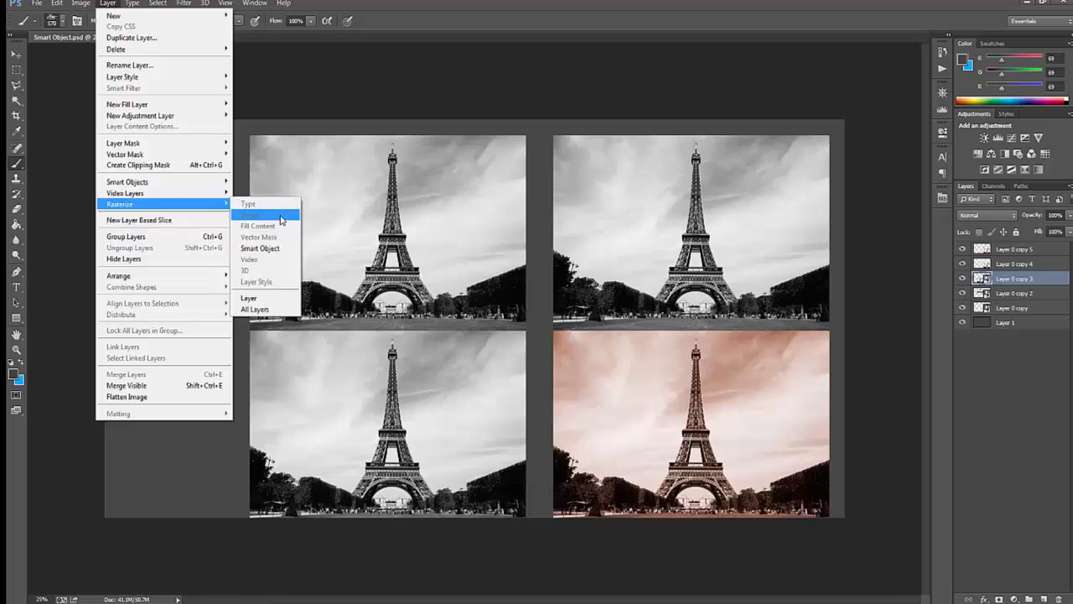
click(271, 303)
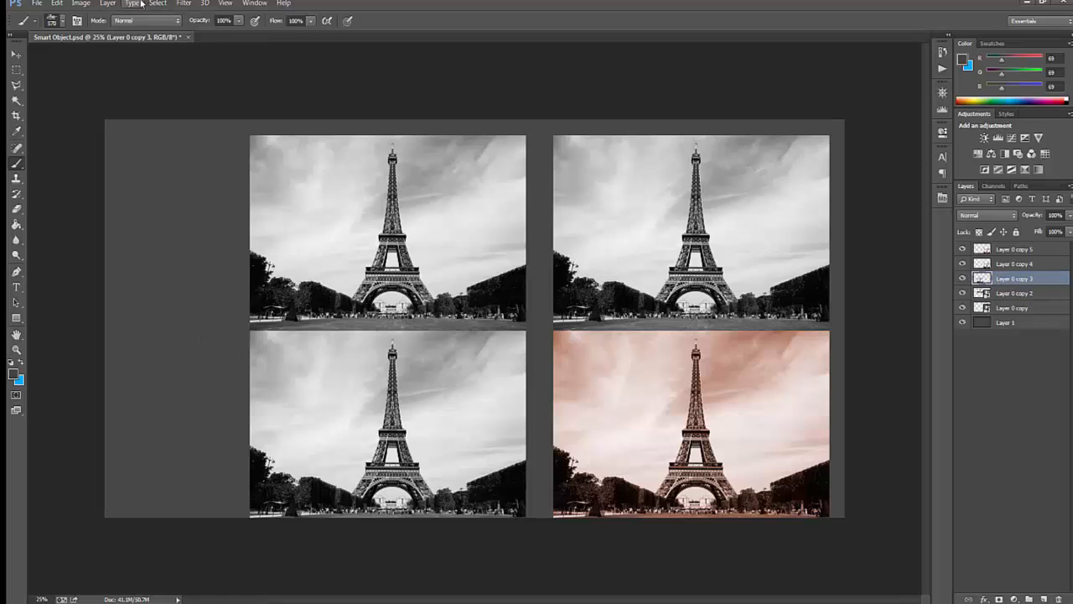
click(107, 3)
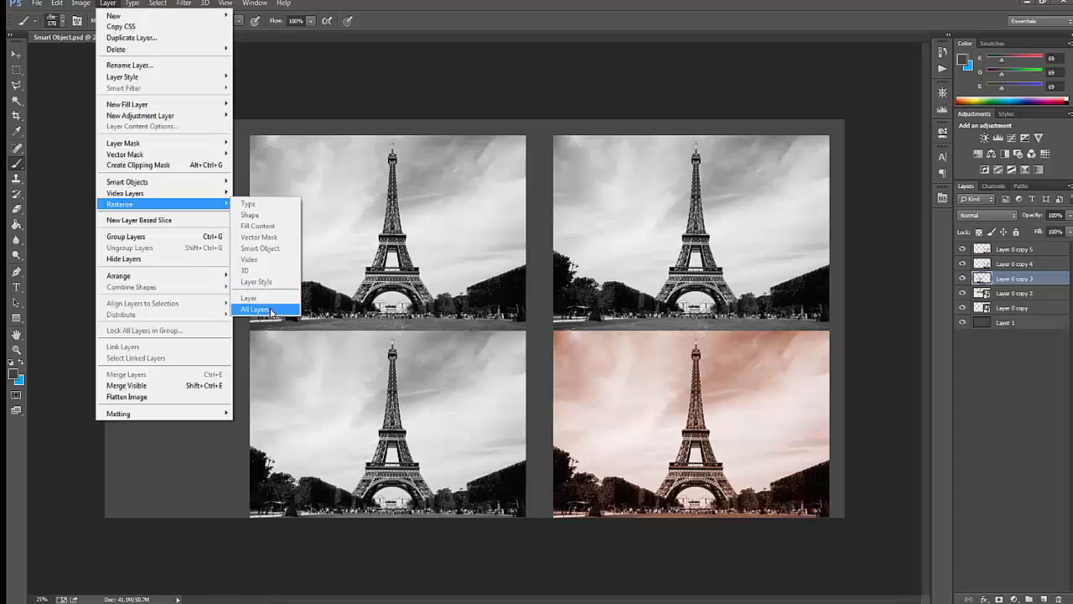
click(269, 309)
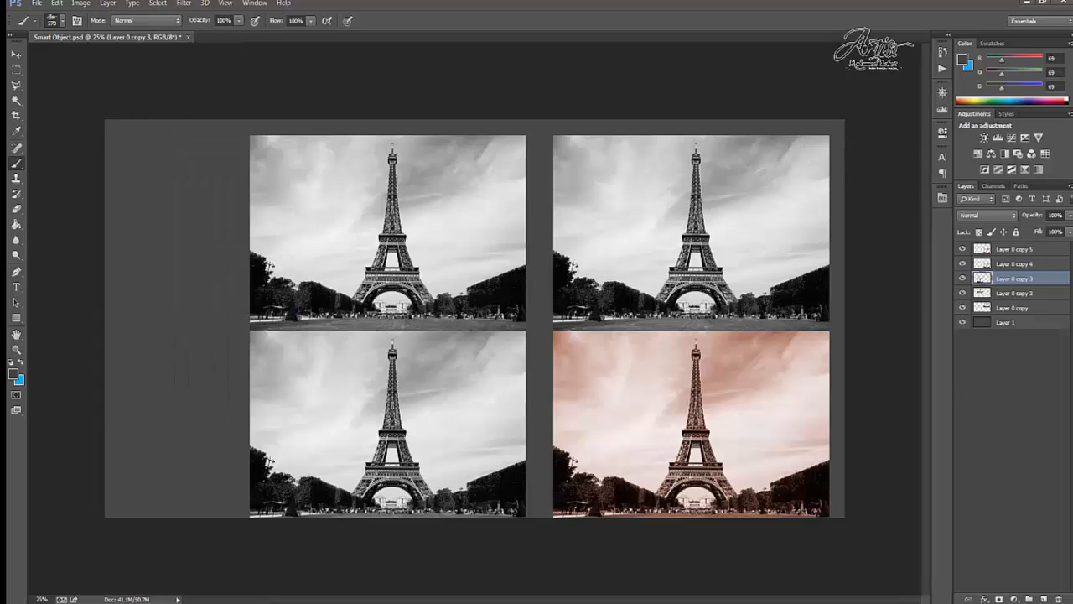
- Convert Layer 0 copy 5 and Layer 0 copy 4 each to a smart object
click(997, 251)
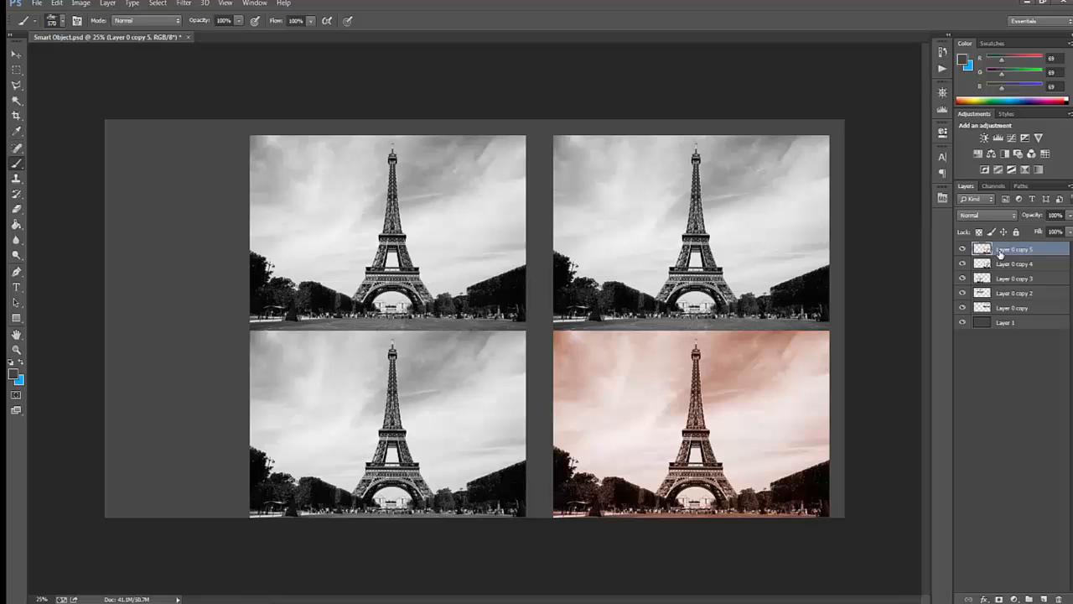
right_click(1003, 252)
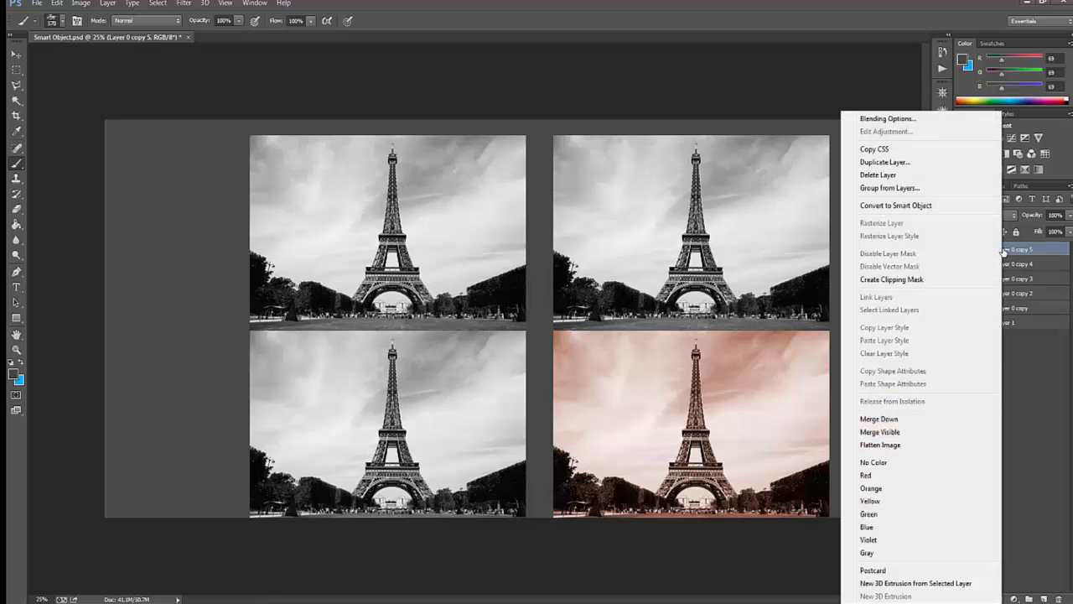
click(941, 207)
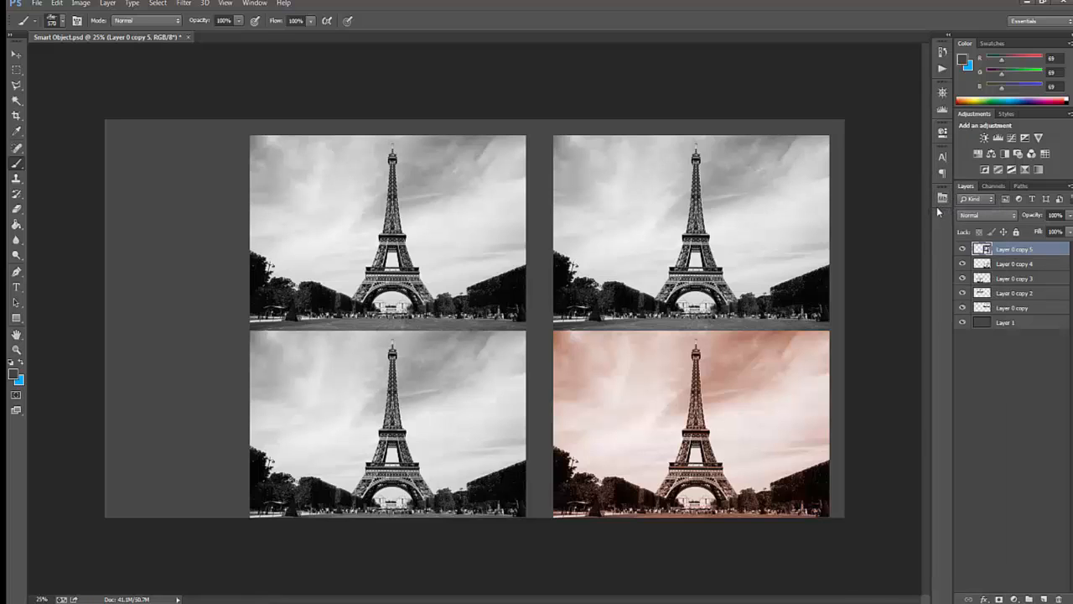
click(1009, 265)
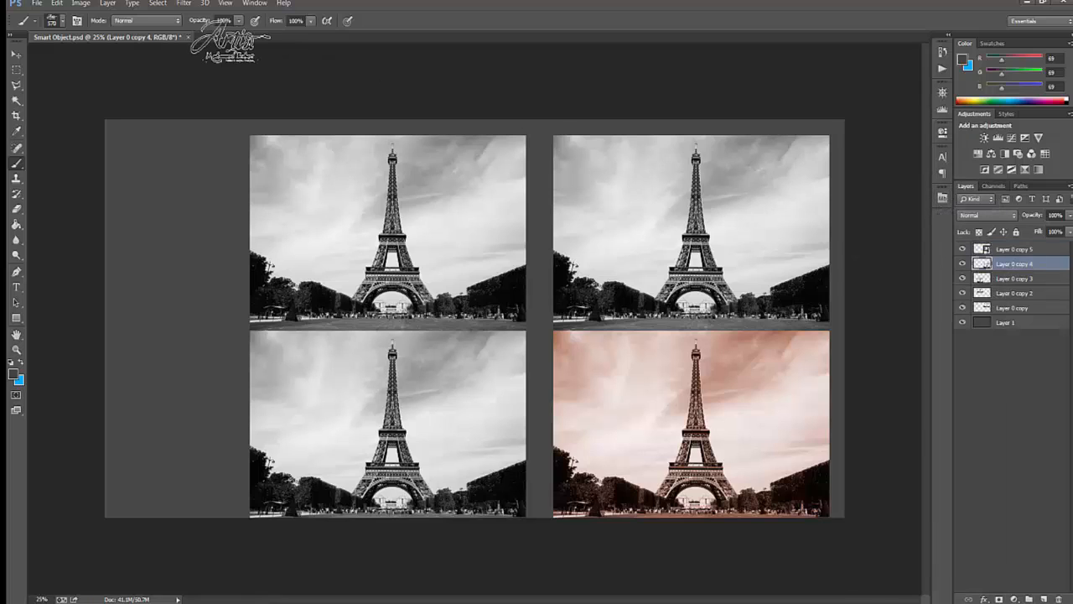
click(108, 3)
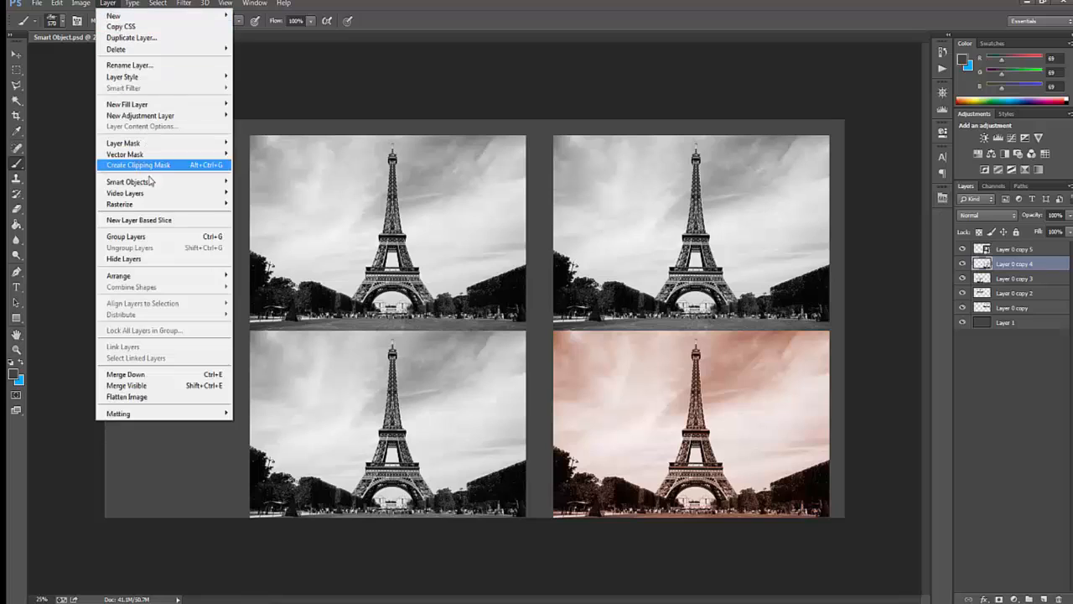
mouse_move(152, 184)
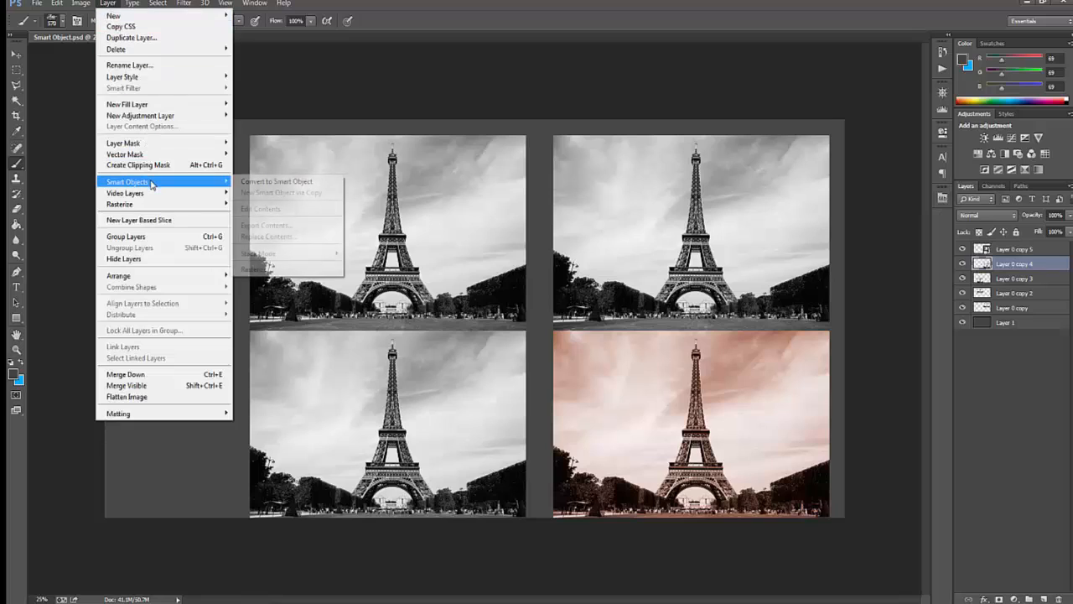
click(271, 183)
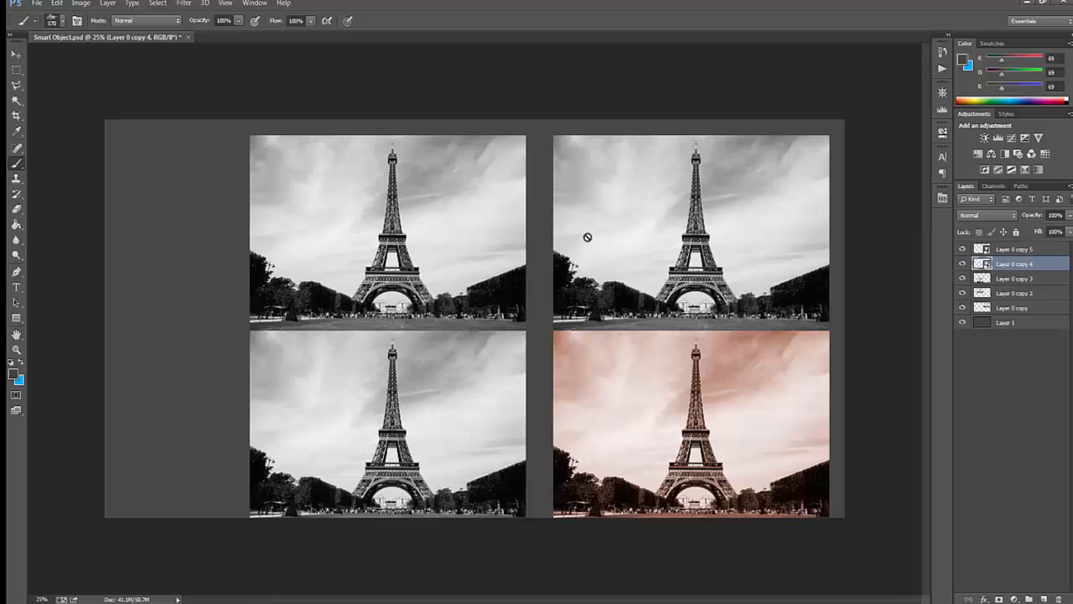
- Place the Blog-Eiffel-Tower-Large image at its default size as a smart object, and delete the placed layer
click(37, 4)
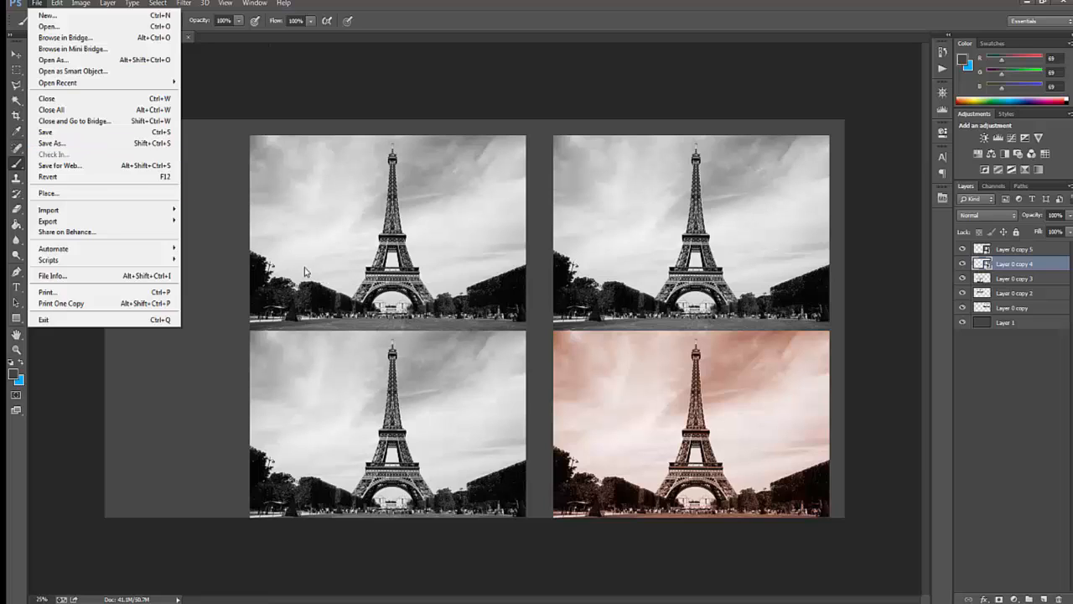
click(148, 201)
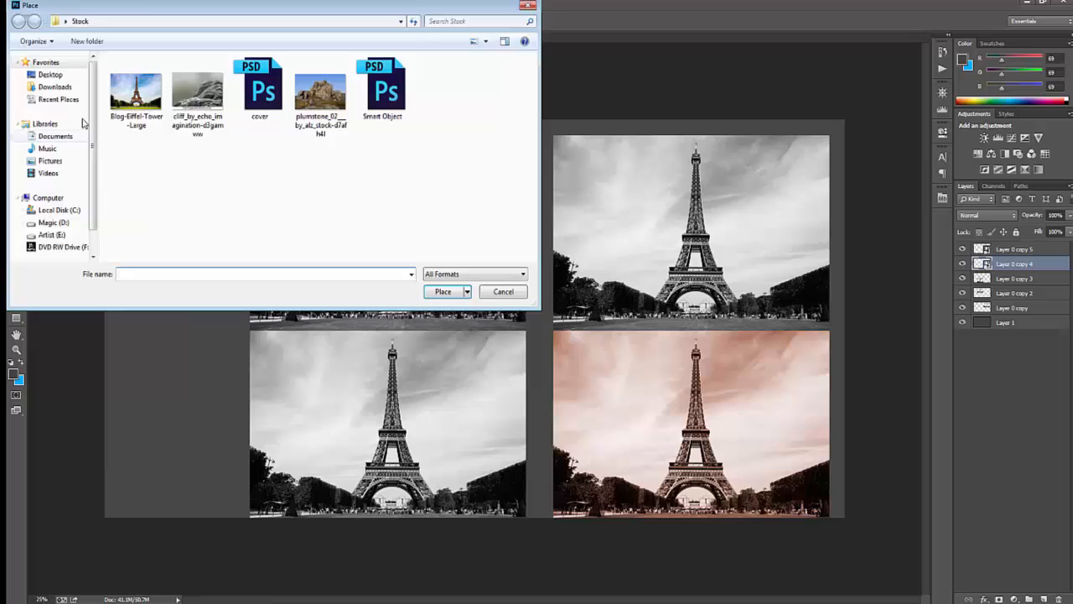
click(143, 107)
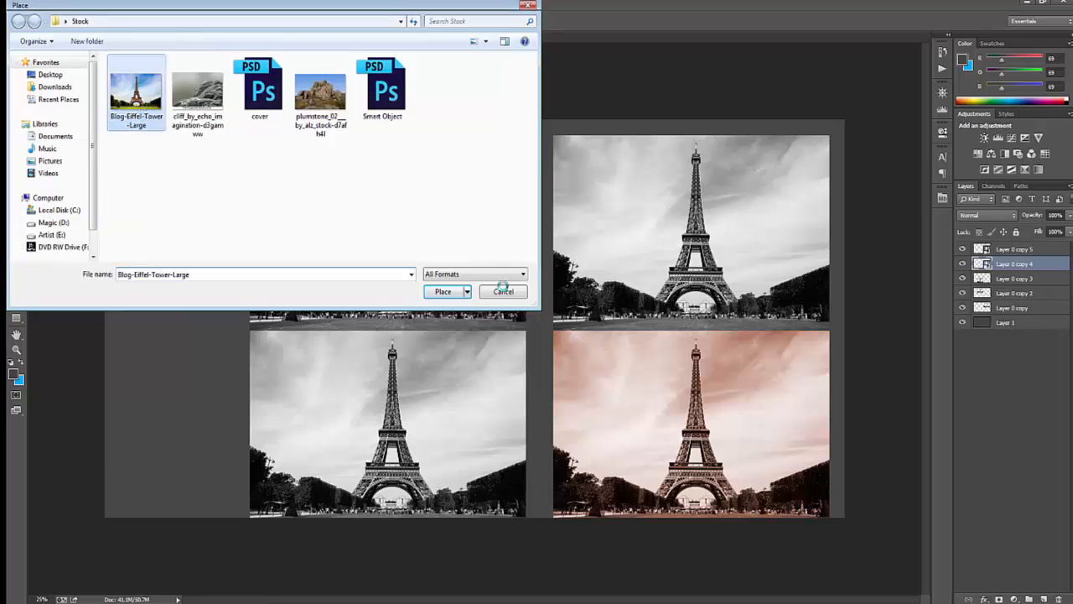
click(426, 293)
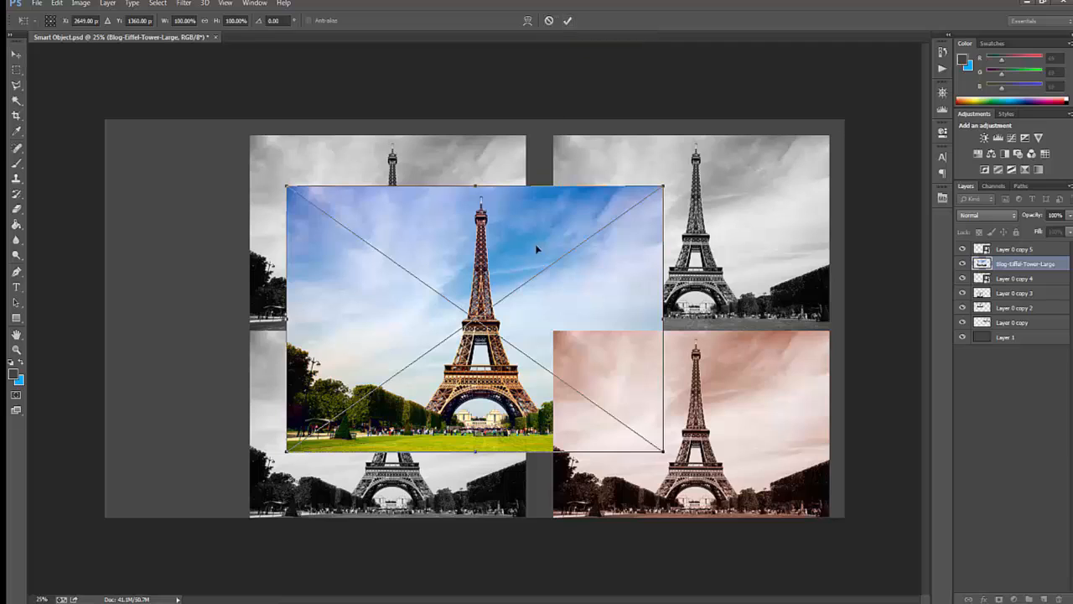
key(Return)
key(b)
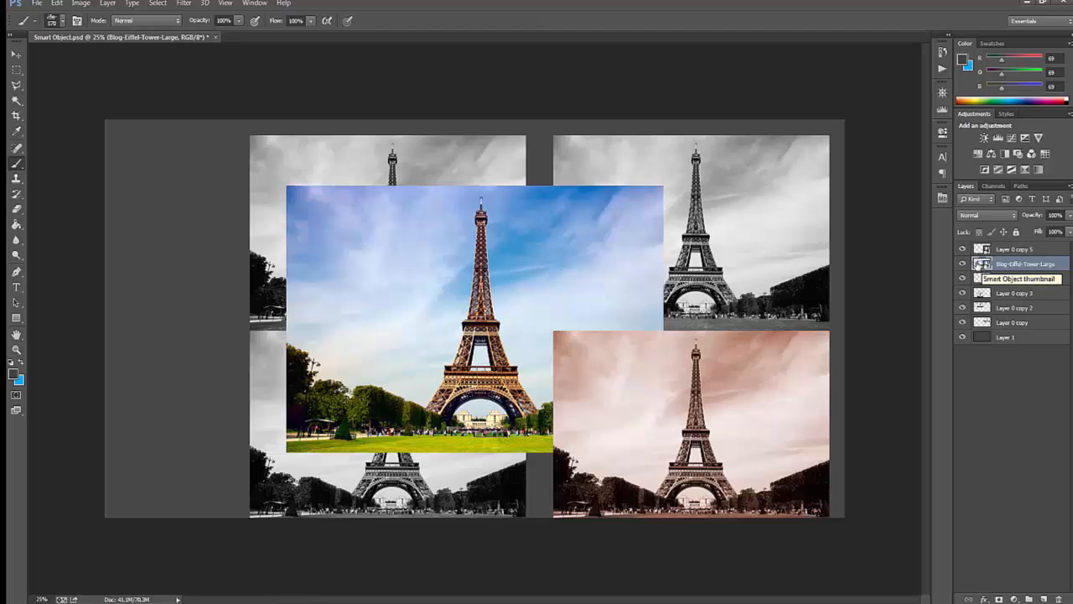
key(Delete)
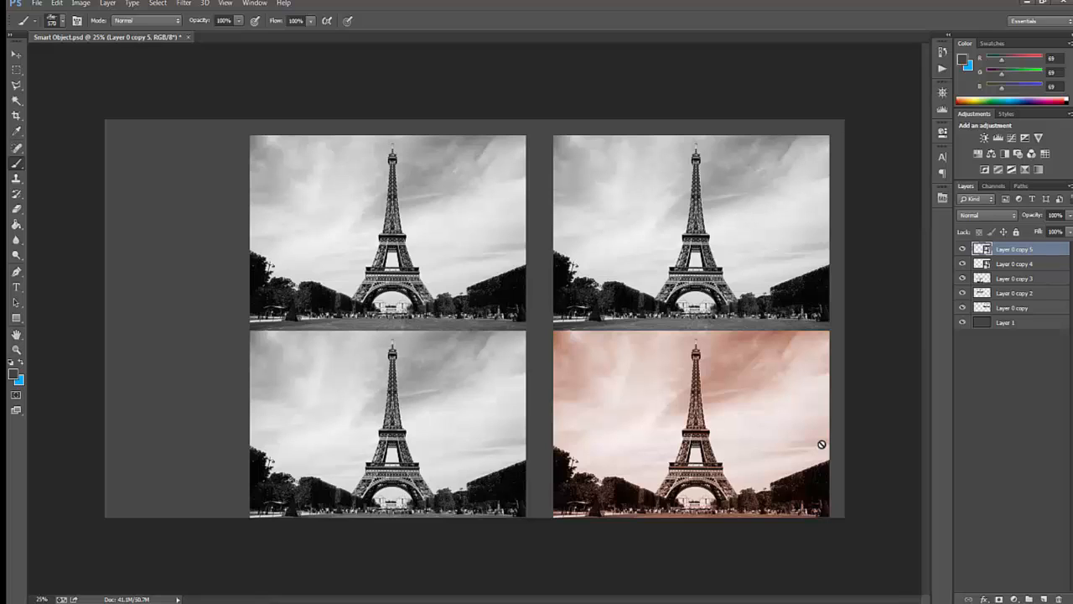
click(80, 3)
mouse_move(107, 5)
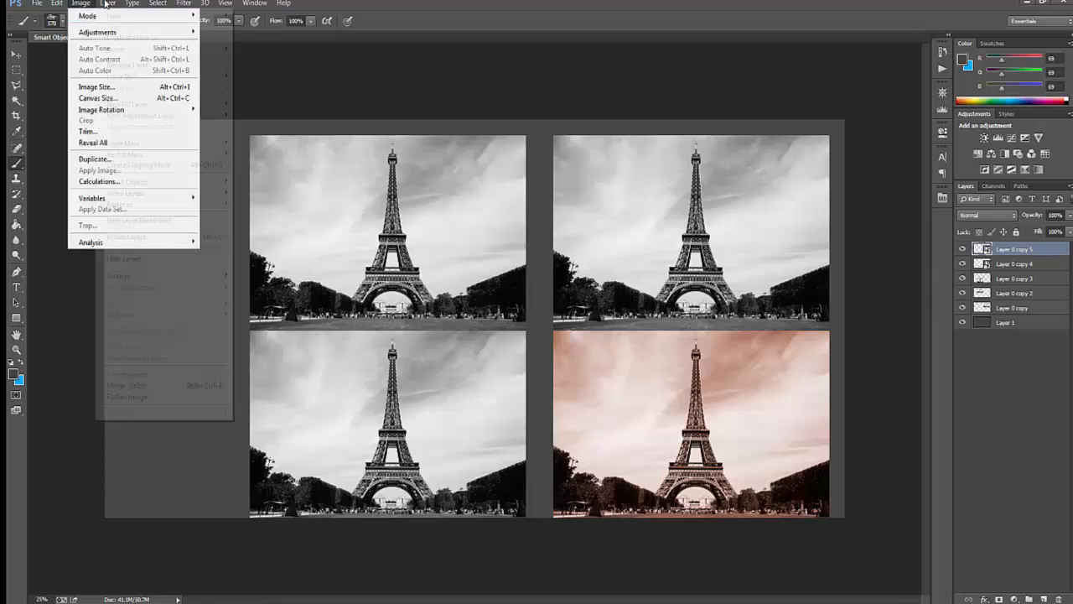
mouse_move(159, 183)
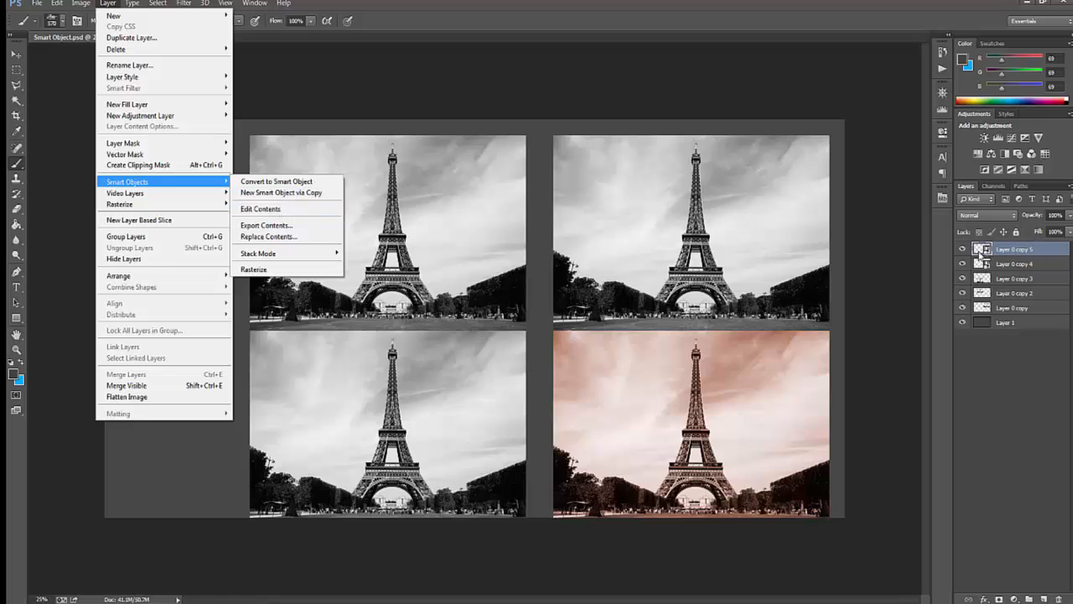
- Open the contents of the Layer 0 copy 5 smart object for editing and close them without changes
click(313, 213)
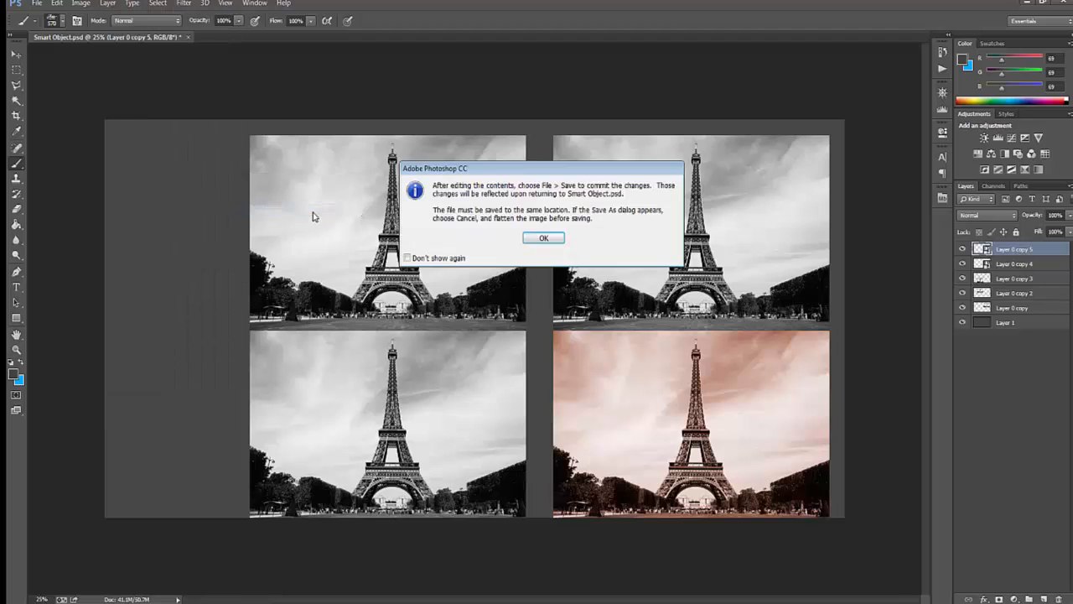
click(543, 239)
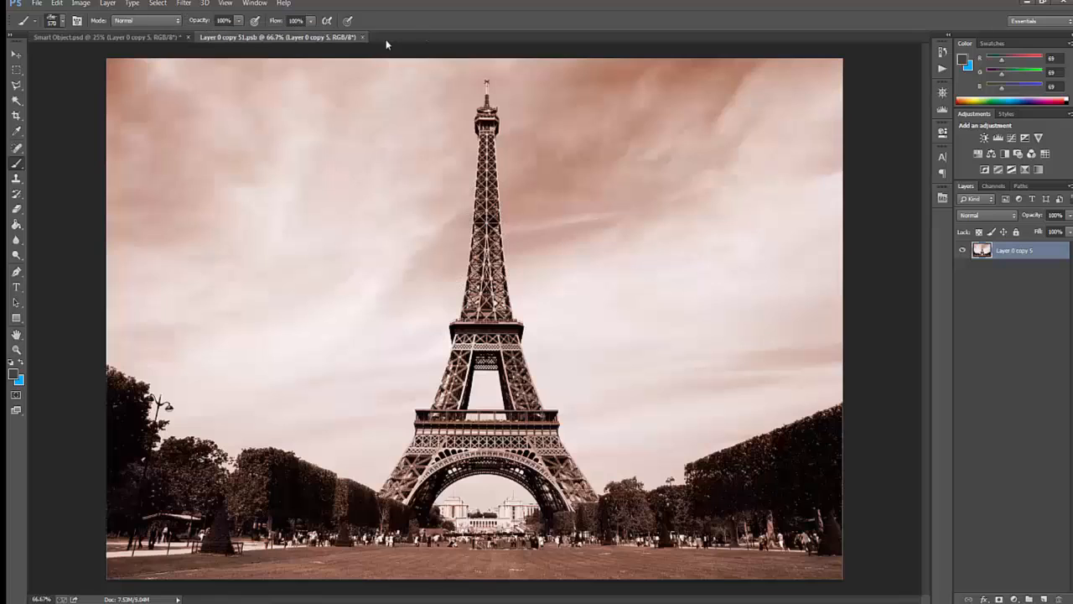
click(362, 37)
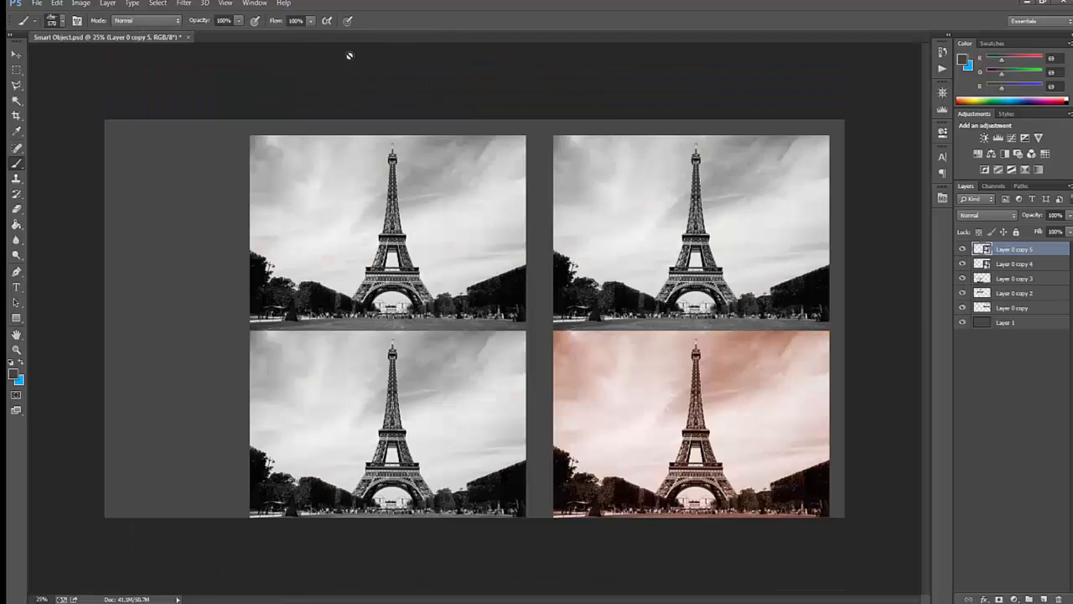
- Export the contents of Layer 0 copy 5 to the Desktop as a PSB file, and open and close the exported file
click(108, 3)
mouse_move(166, 146)
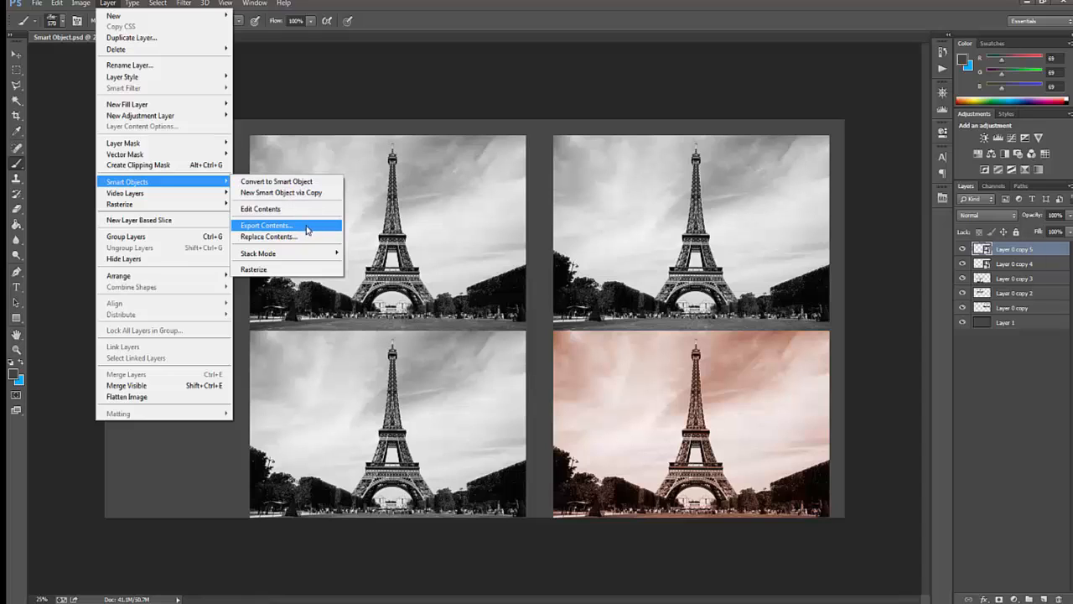
click(307, 226)
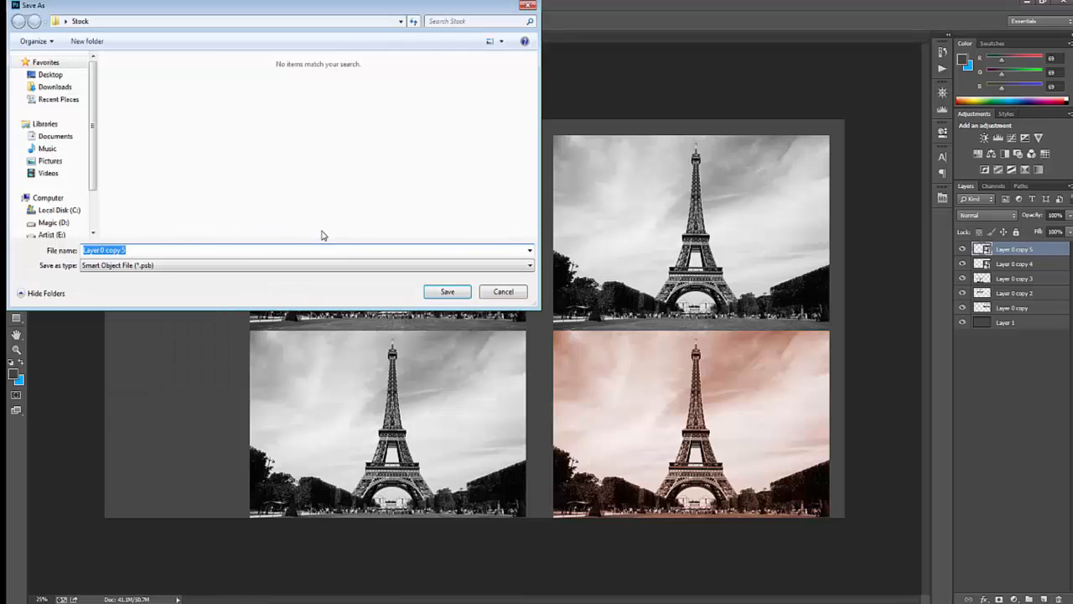
click(52, 75)
click(457, 292)
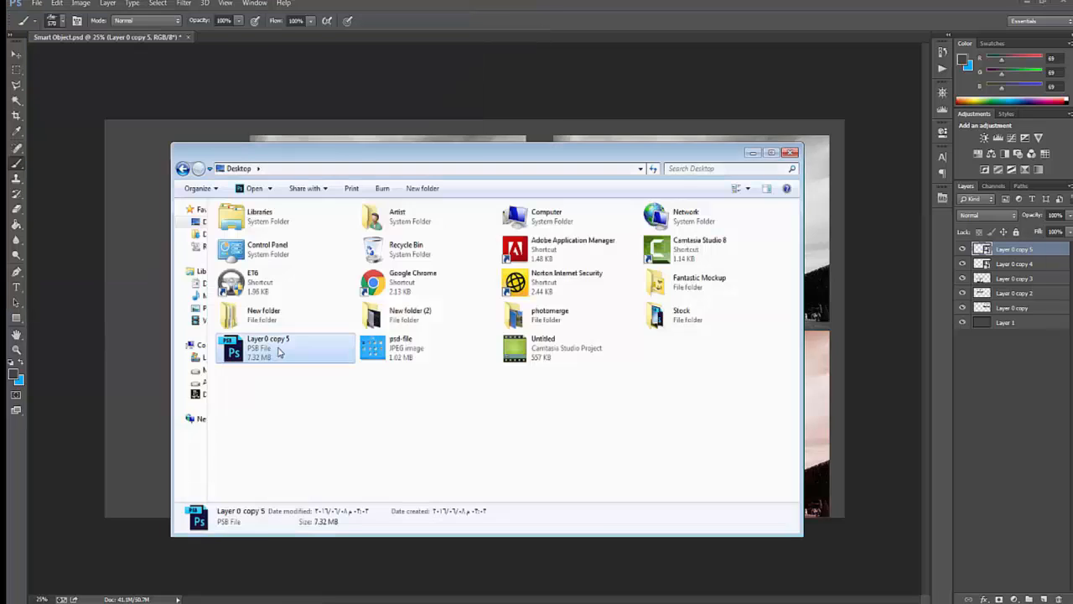
double_click(277, 351)
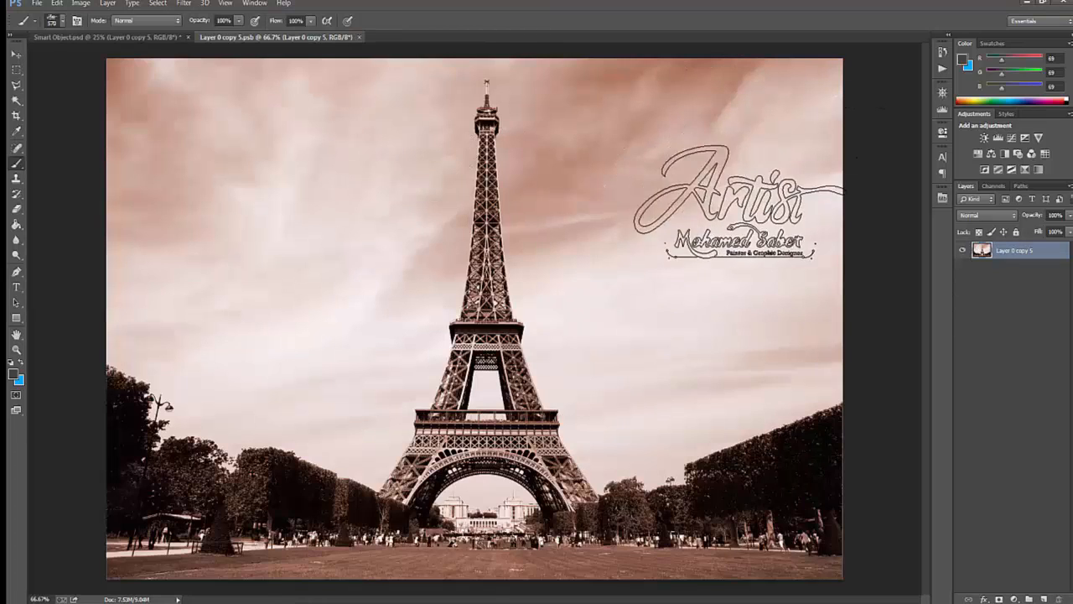
click(358, 37)
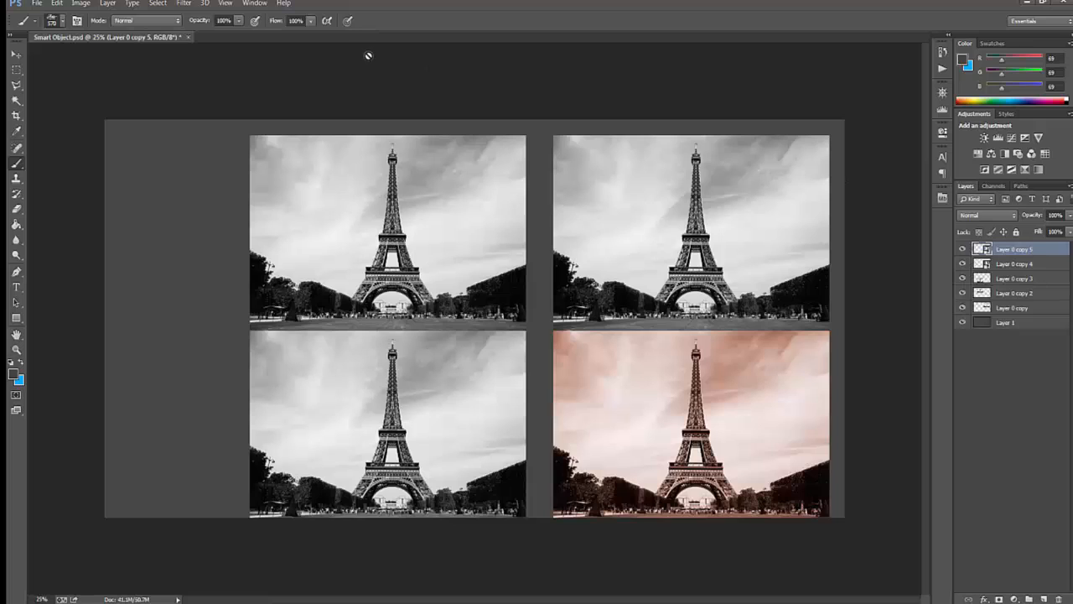
- Replace the contents of the Layer 0 copy 5 smart object with the cliff_by_echo_imagination image from the Stock folder
click(107, 3)
mouse_move(210, 182)
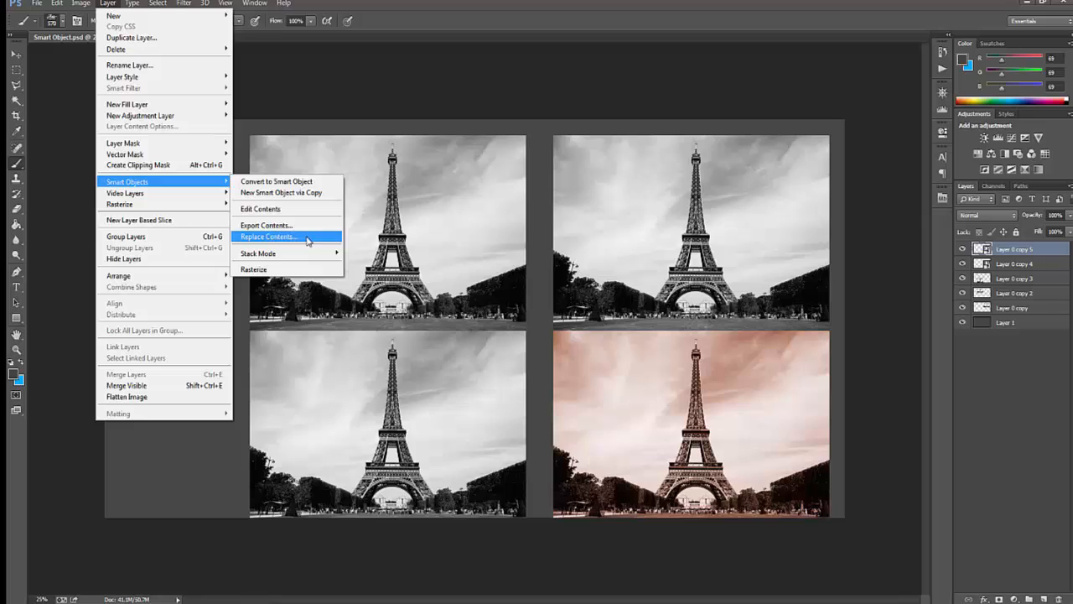
click(299, 238)
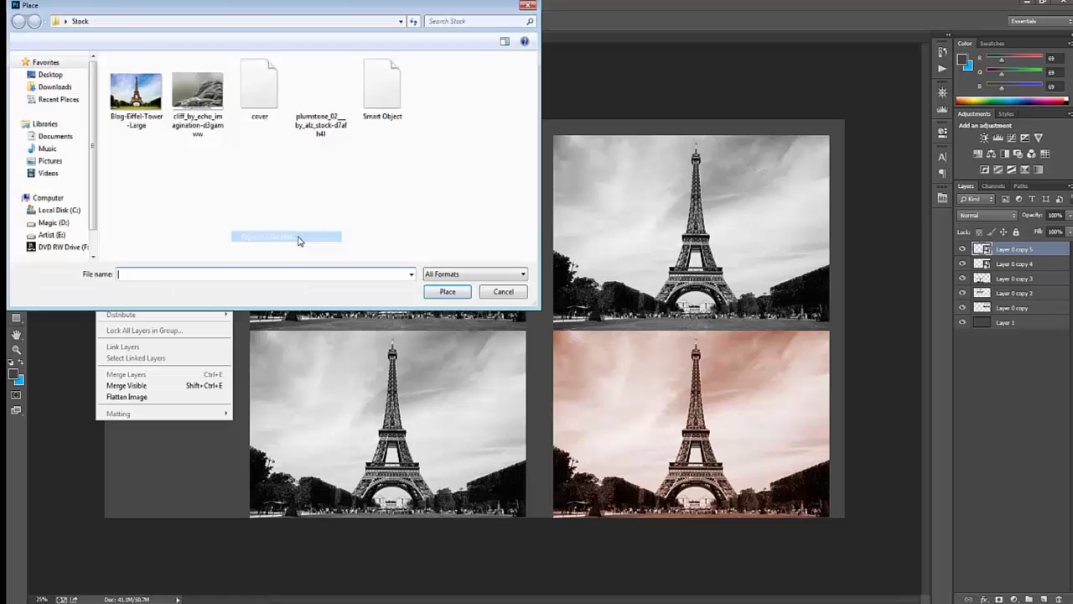
click(146, 104)
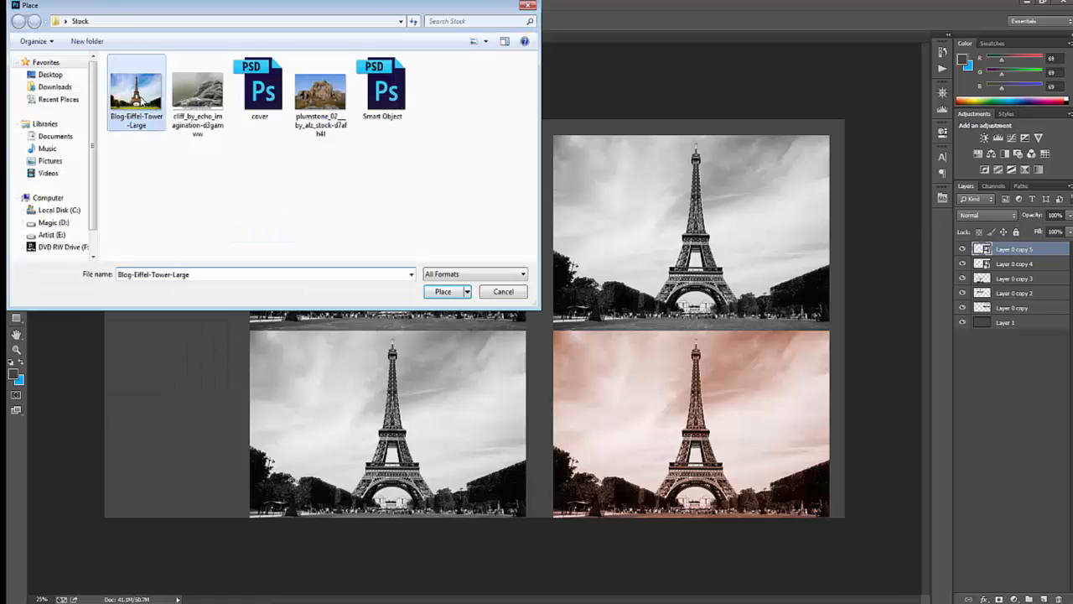
double_click(185, 99)
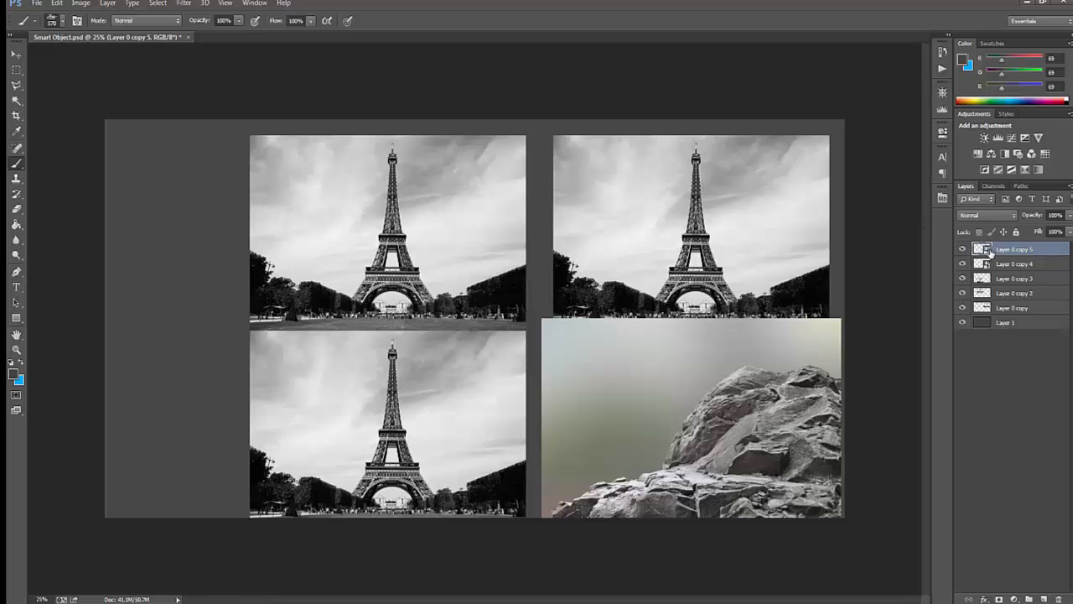
- Undo the content replacement on Layer 0 copy 5
key(ctrl+alt+z)
key(ctrl+alt+a)
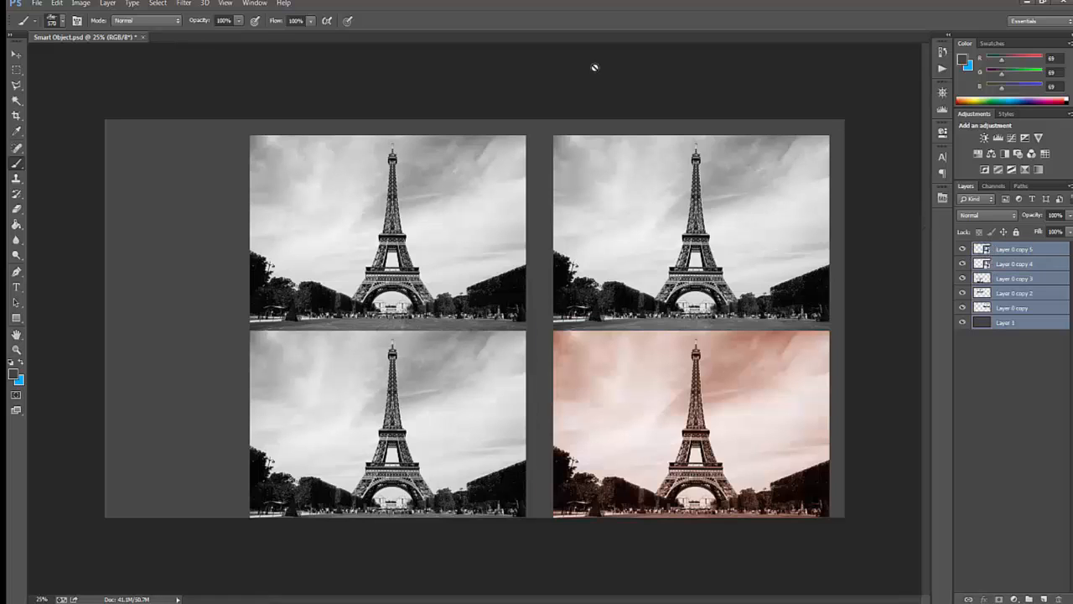
key(ctrl+alt+z)
click(108, 4)
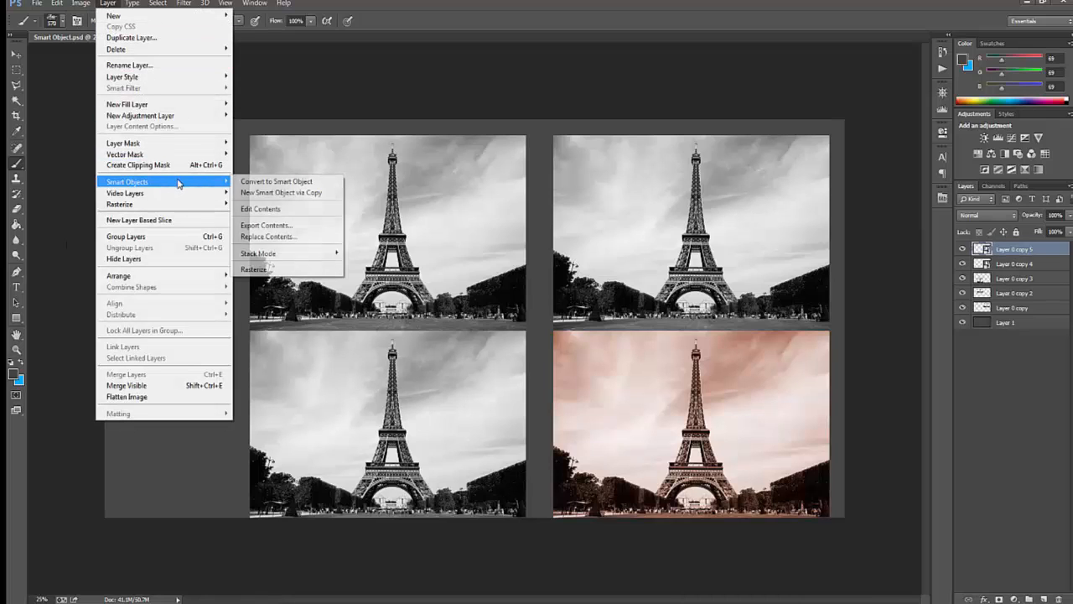
mouse_move(276, 255)
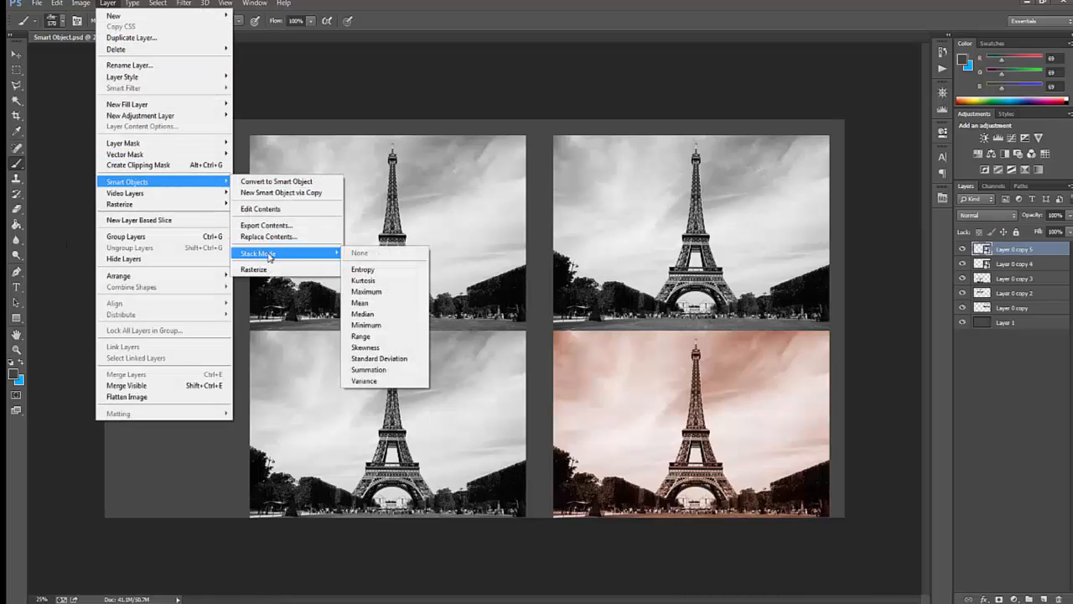
mouse_move(38, 5)
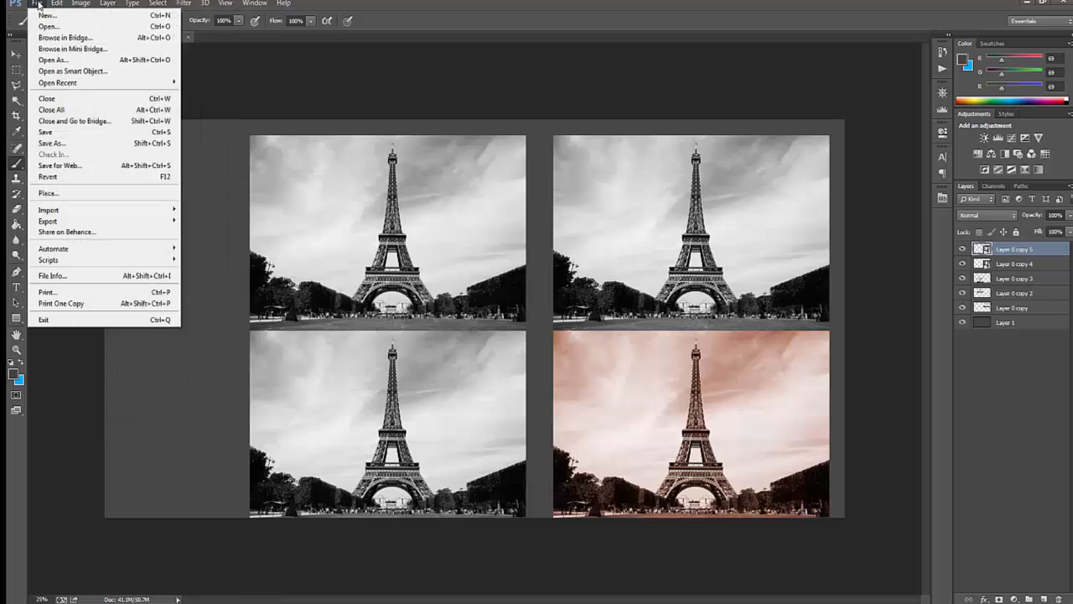
mouse_move(120, 249)
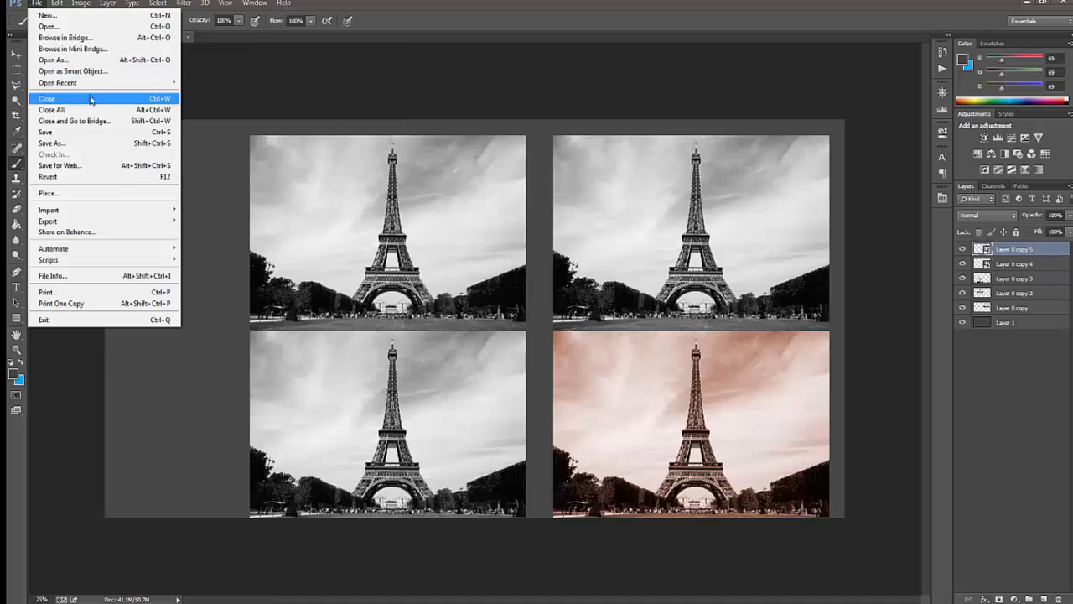
- Clear the list of recently opened files
mouse_move(114, 87)
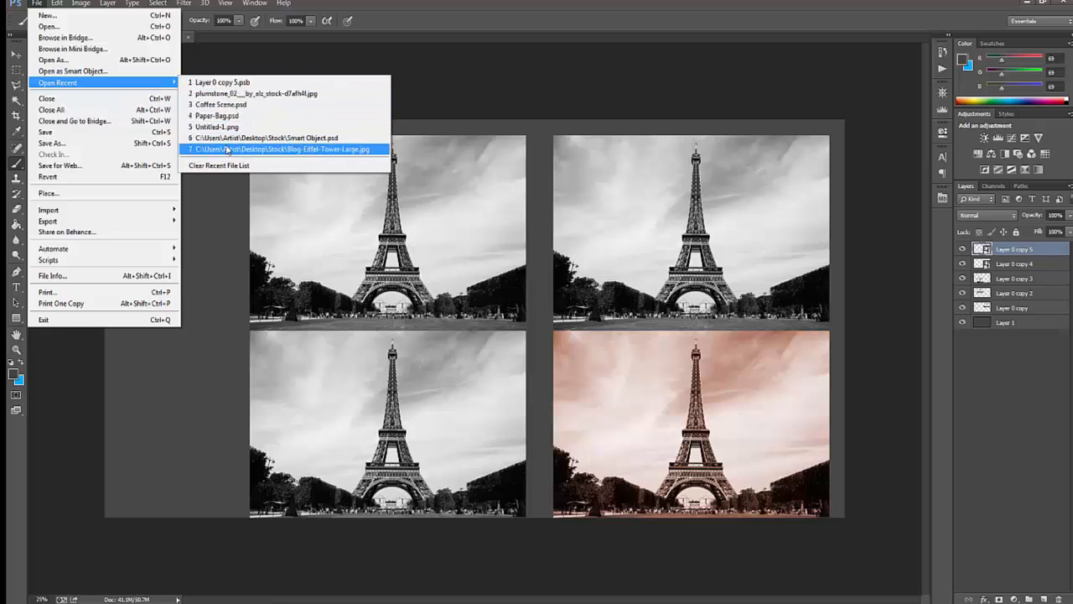
click(226, 166)
click(45, 5)
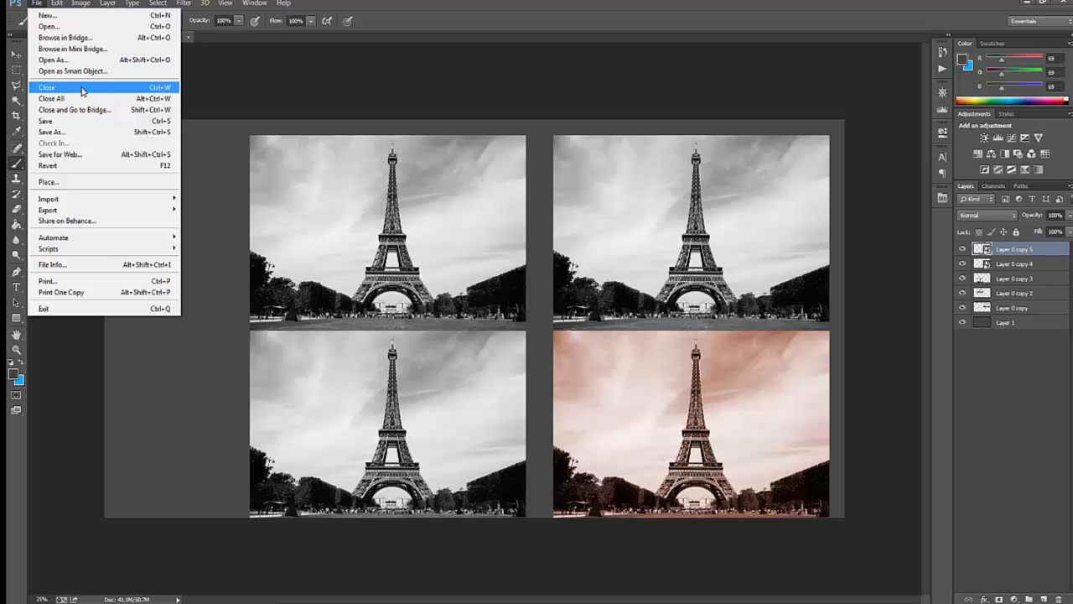
click(323, 41)
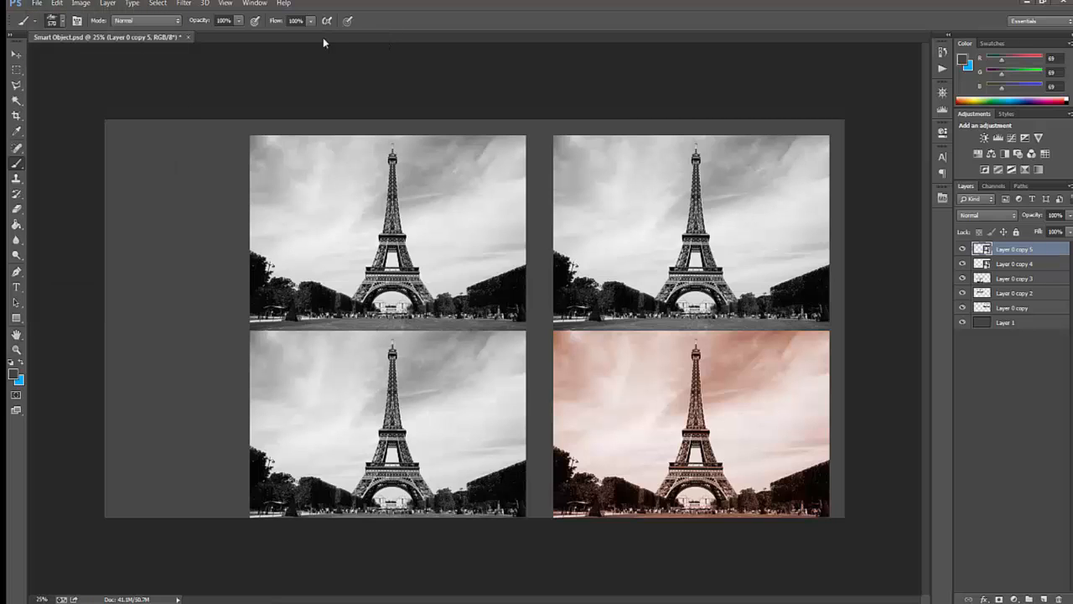
- Open the cliff_by_echo_imagination and plumstone_02 images together from the Stock folder
key(ctrl+o)
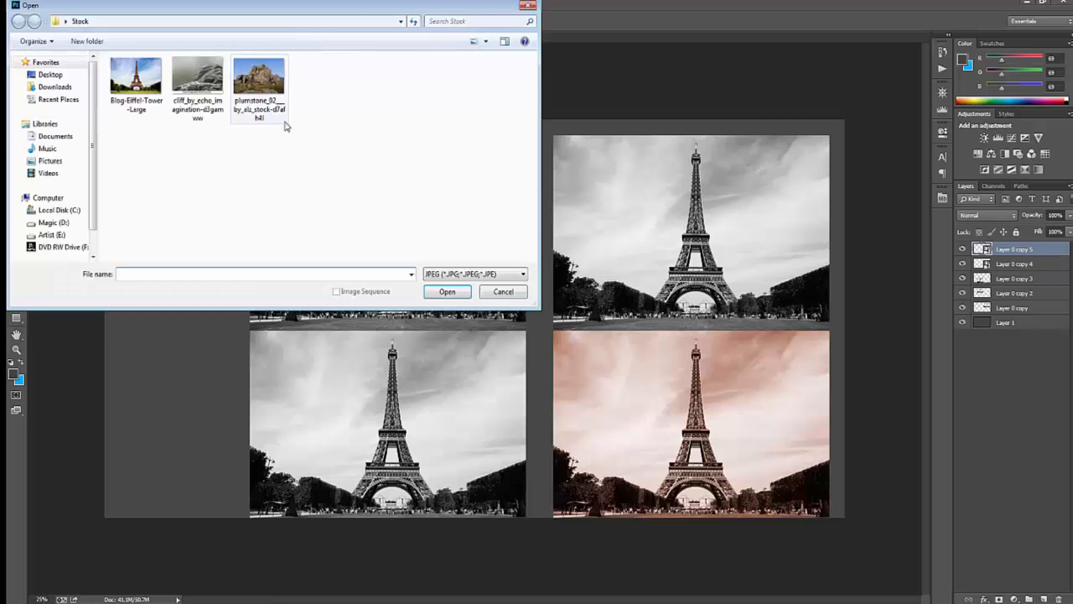
drag(289, 126, 118, 63)
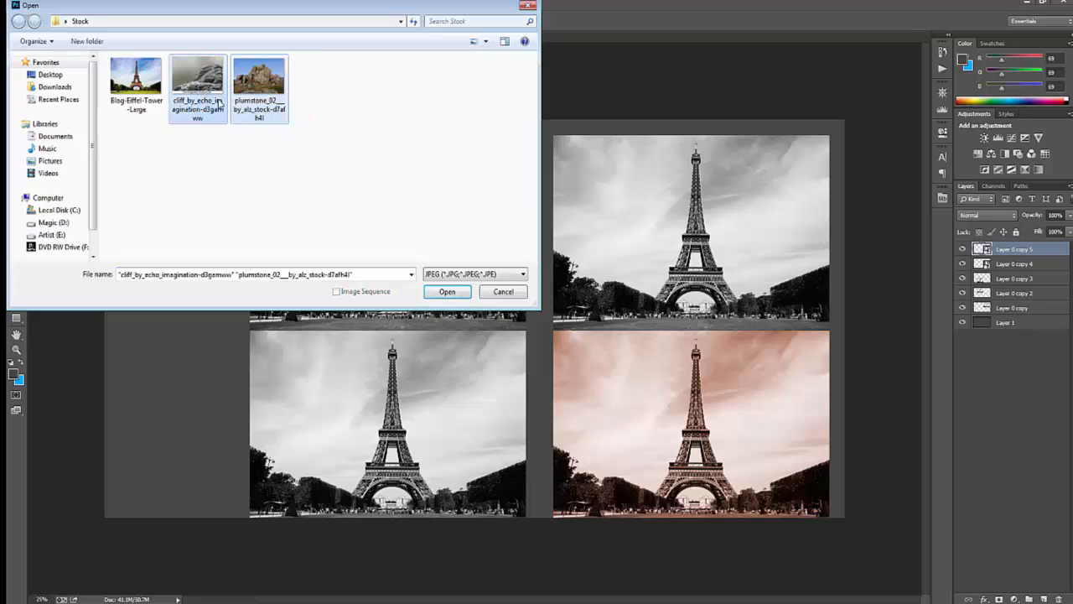
click(447, 291)
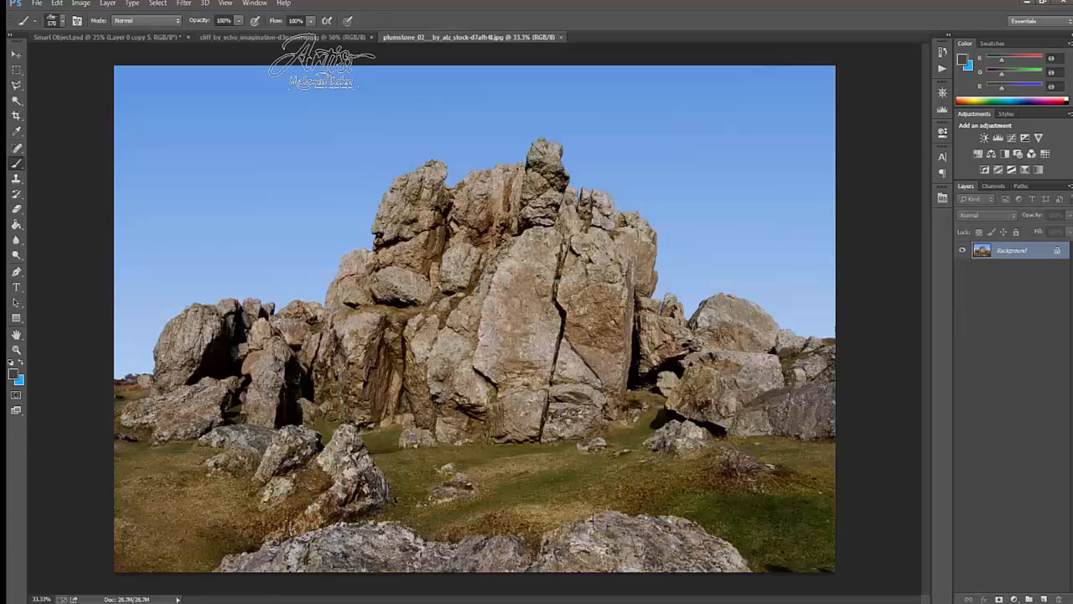
- Close only the plumstone_02 image
click(37, 4)
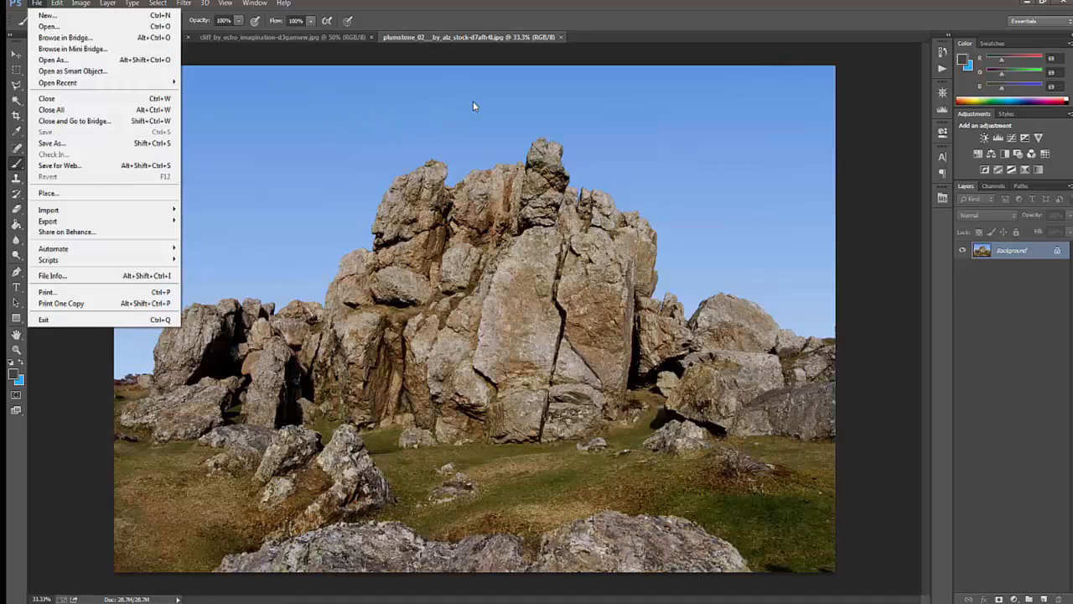
click(572, 95)
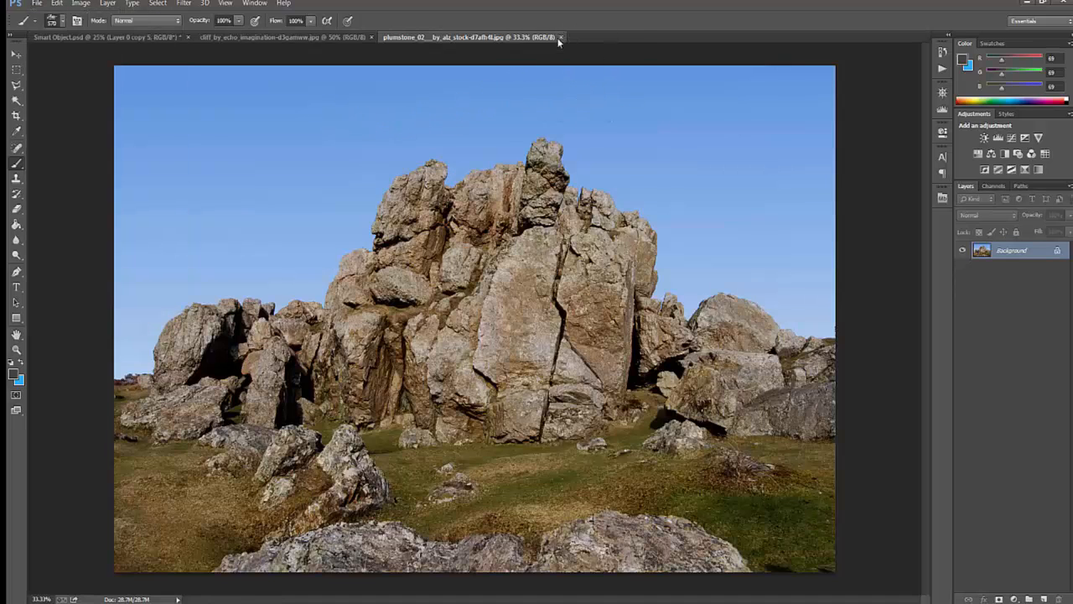
click(37, 3)
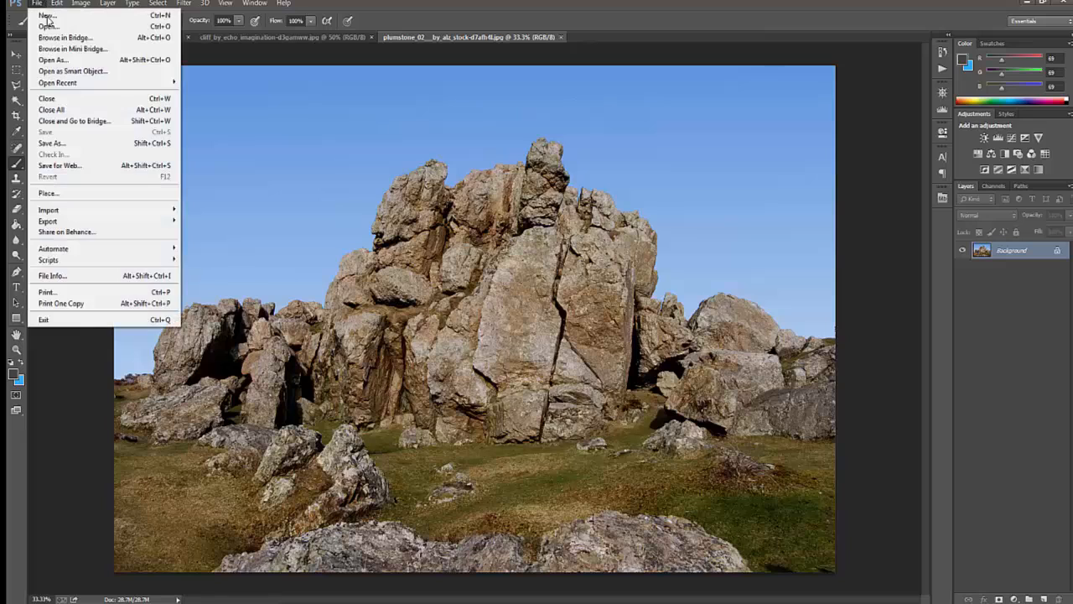
click(87, 100)
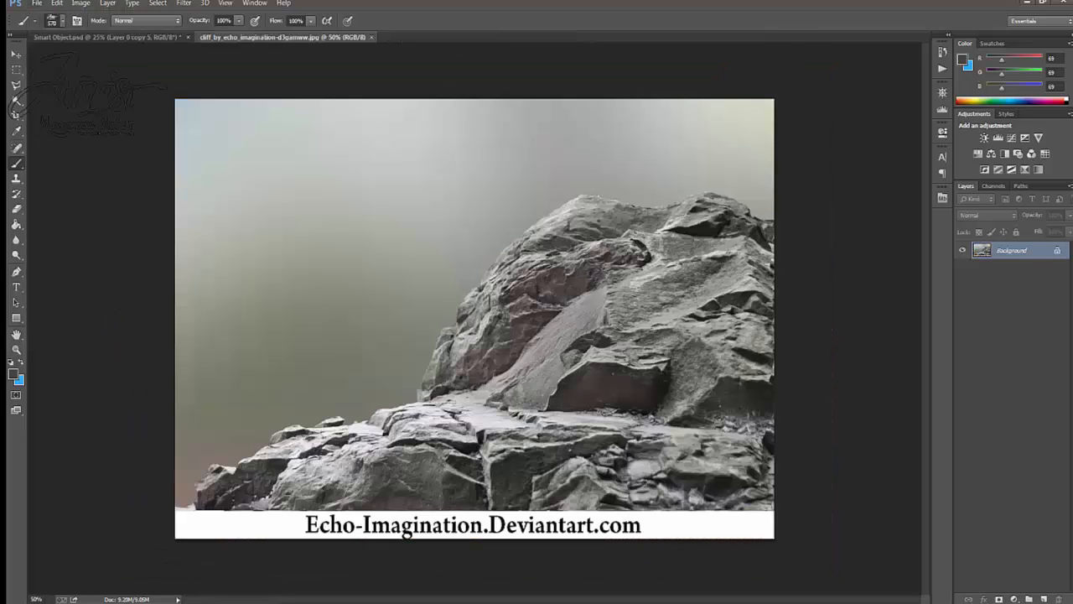
- Close all remaining documents at once, discarding the changes to Smart Object.psd
click(37, 3)
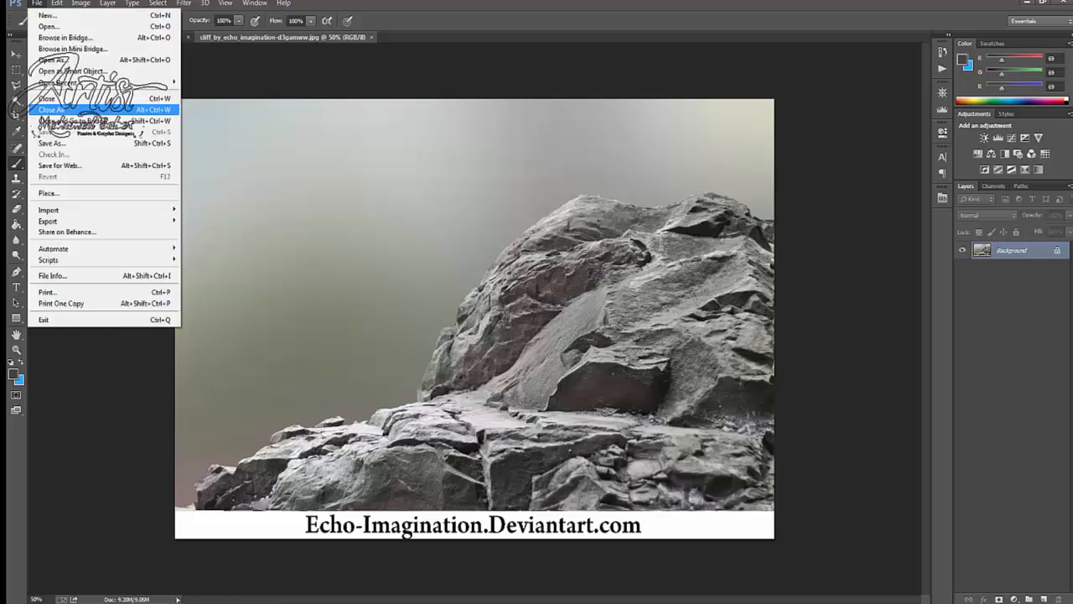
click(51, 109)
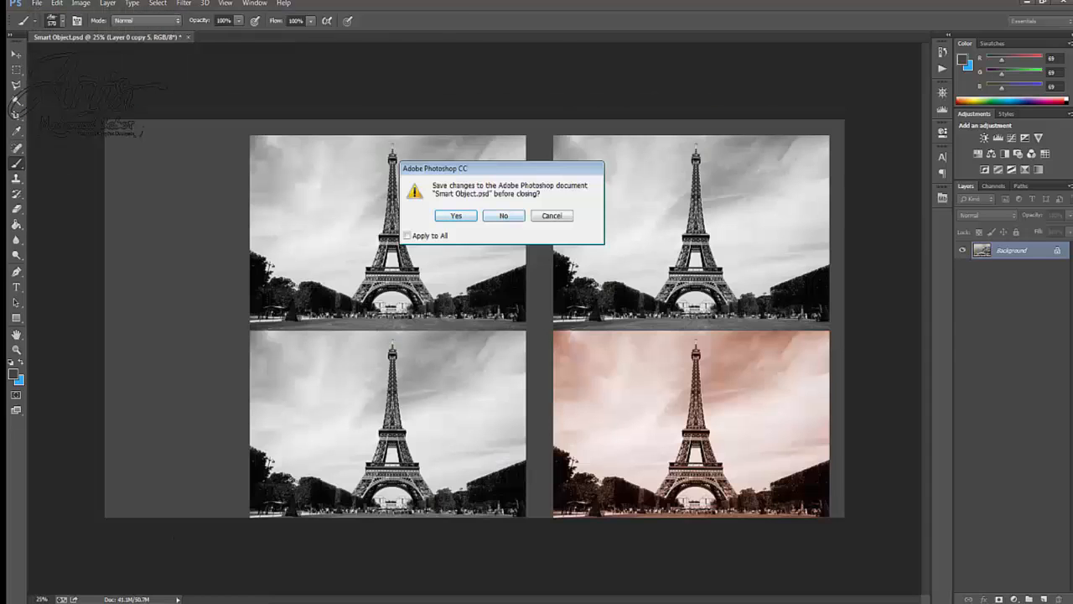
click(504, 215)
key(Return)
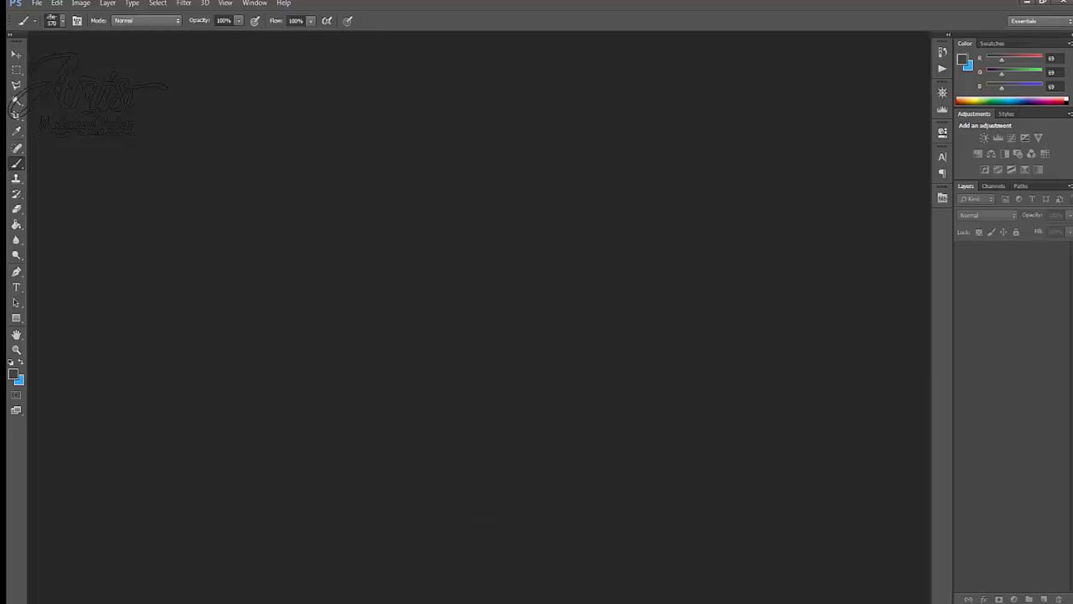
- Open the psd-file JPEG image from the Desktop
double_click(462, 204)
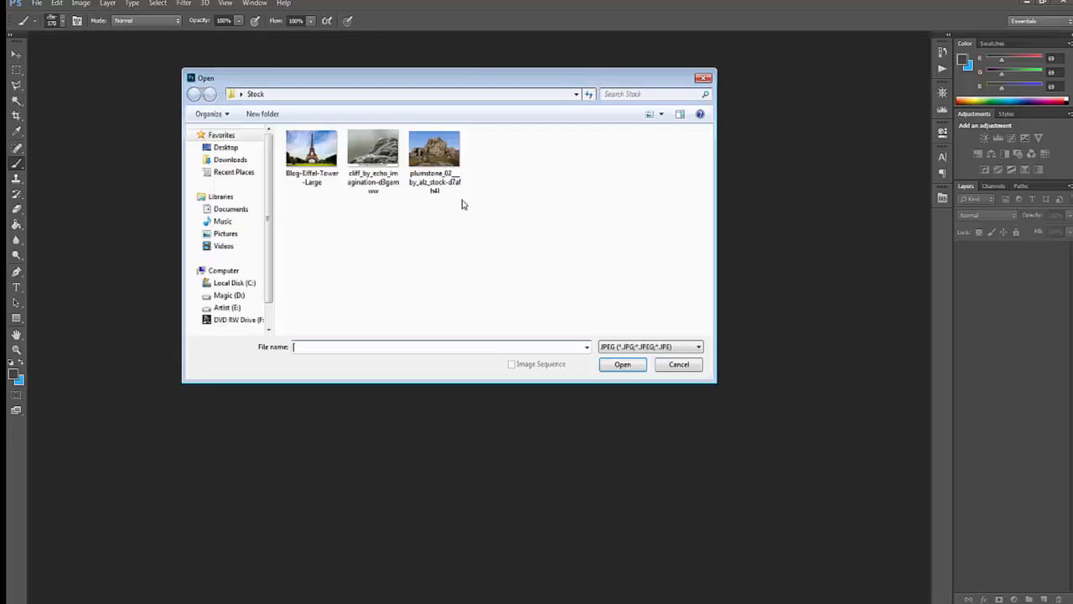
click(241, 150)
double_click(642, 243)
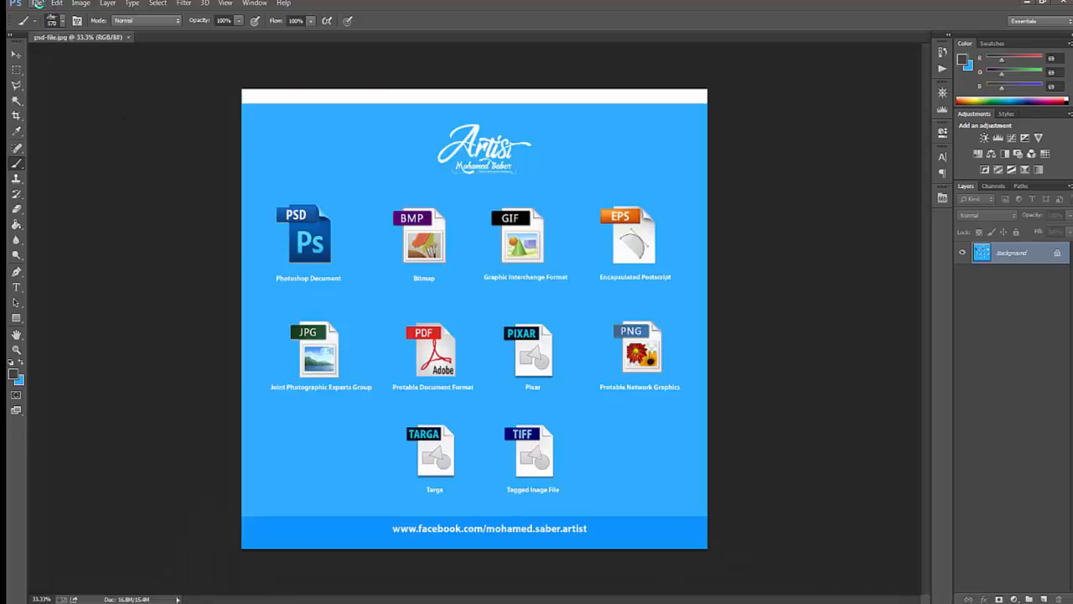
- Review the Save As settings for the psd-file image and leave without saving
click(38, 3)
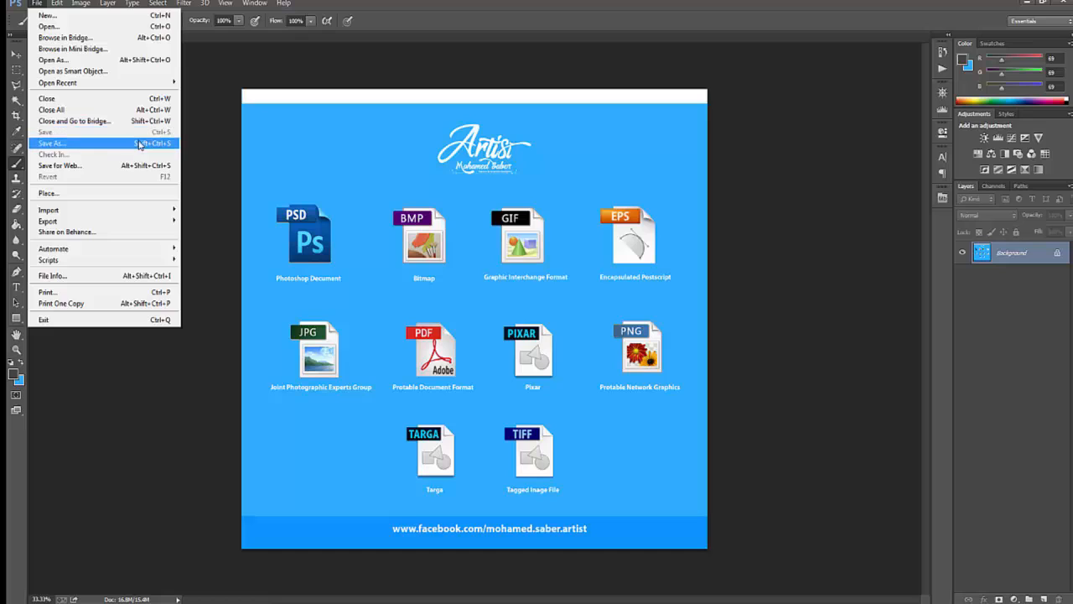
click(114, 144)
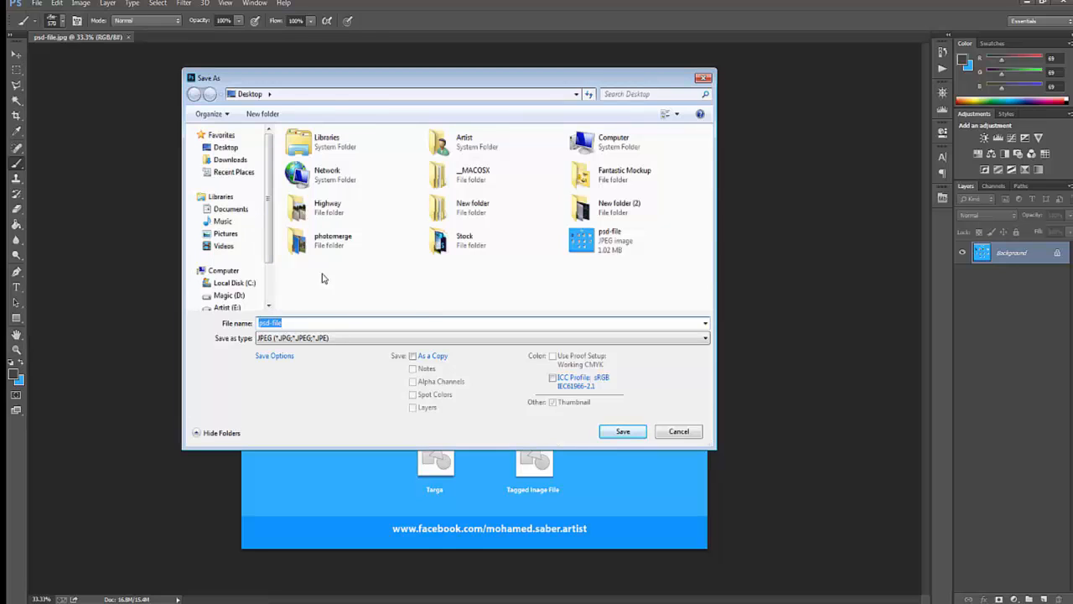
click(679, 432)
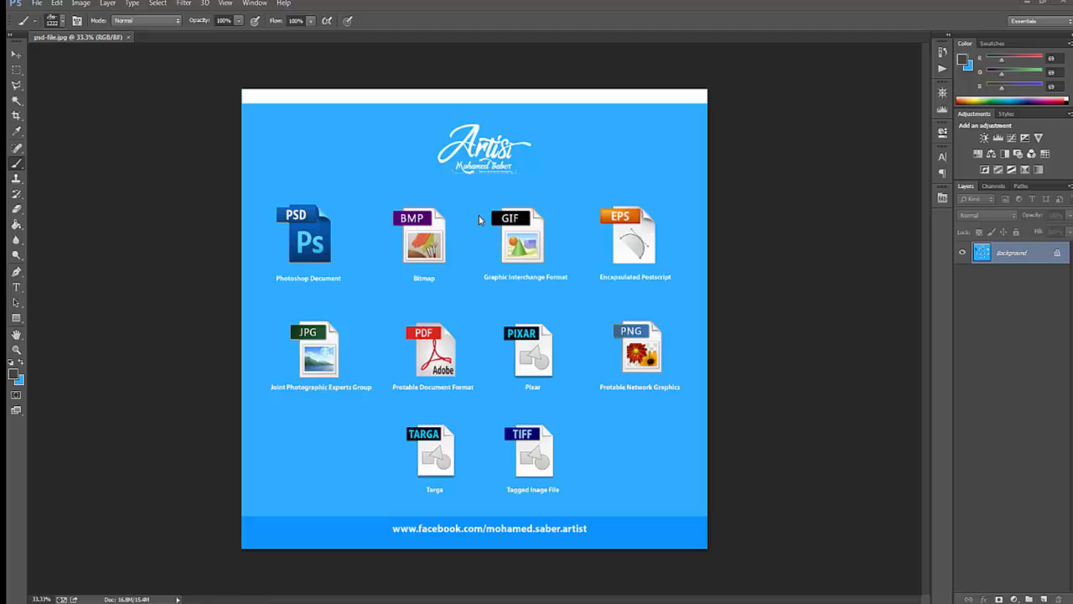
- Create a new blank document of 1500 by 1500 pixels at 72 pixels/inch with a white background
click(37, 3)
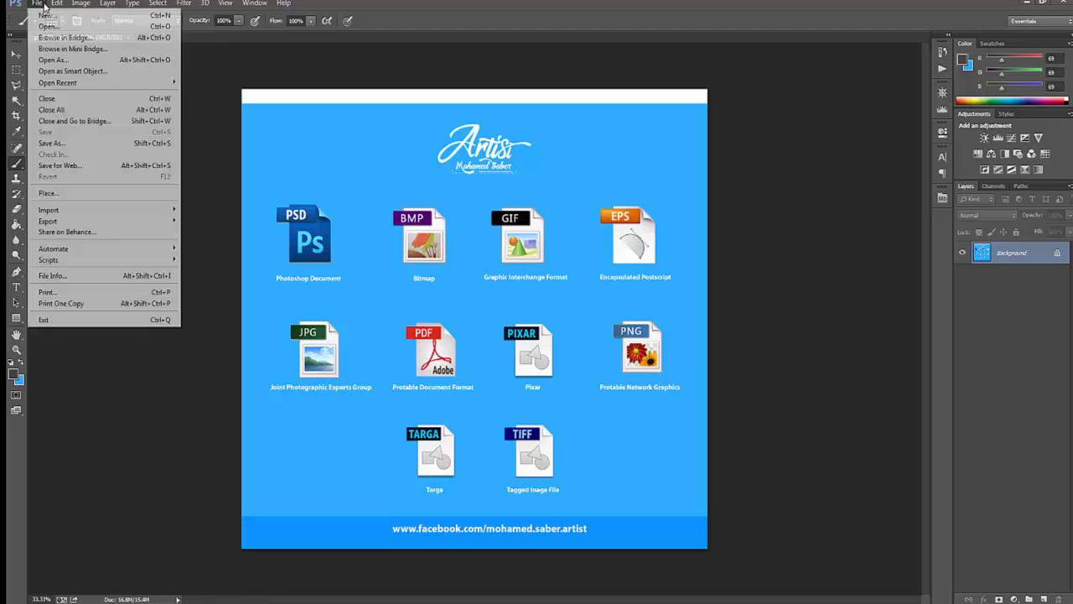
click(47, 15)
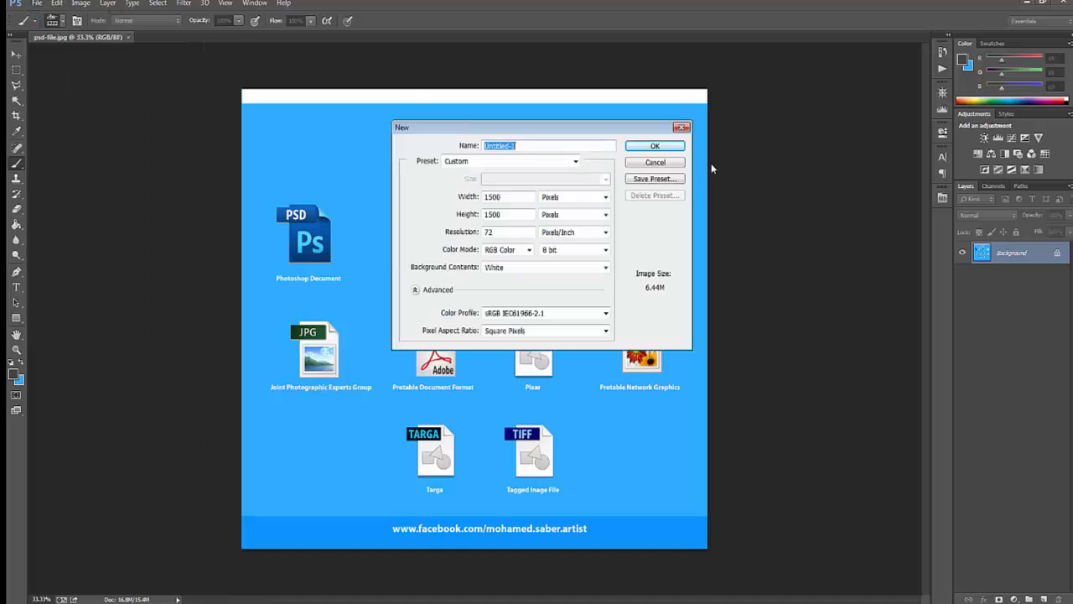
click(657, 146)
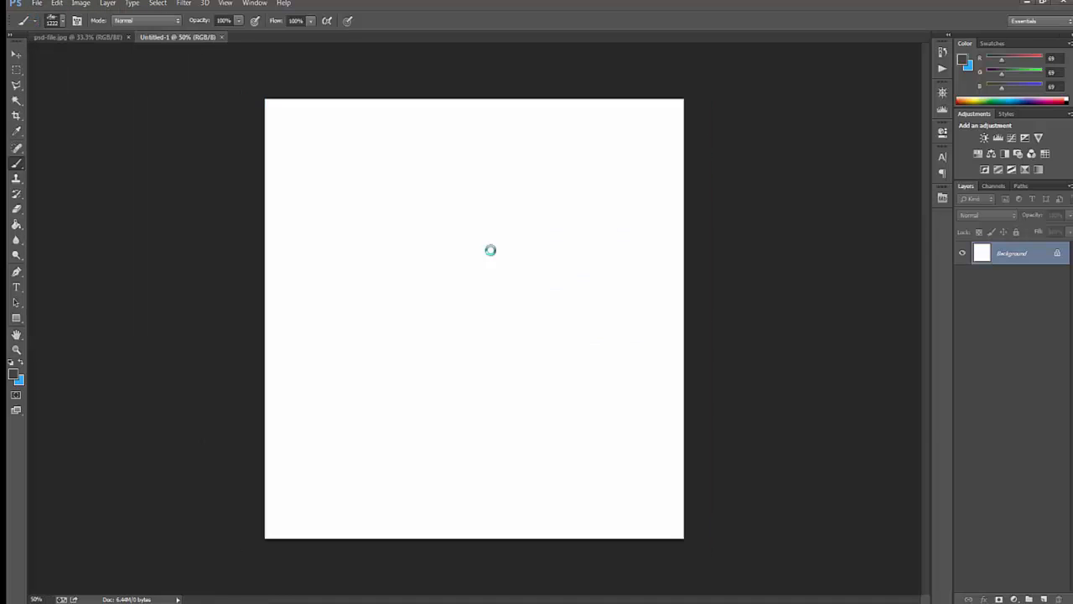
- Stamp the large dark grey logo brush on a new layer and delete the white Background layer
click(1044, 599)
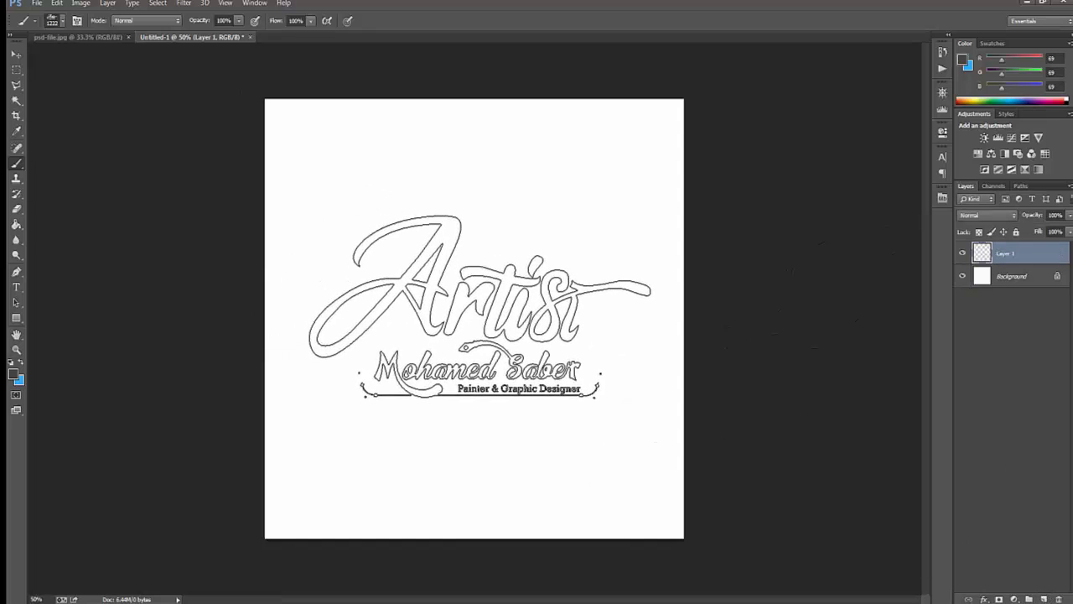
click(1028, 283)
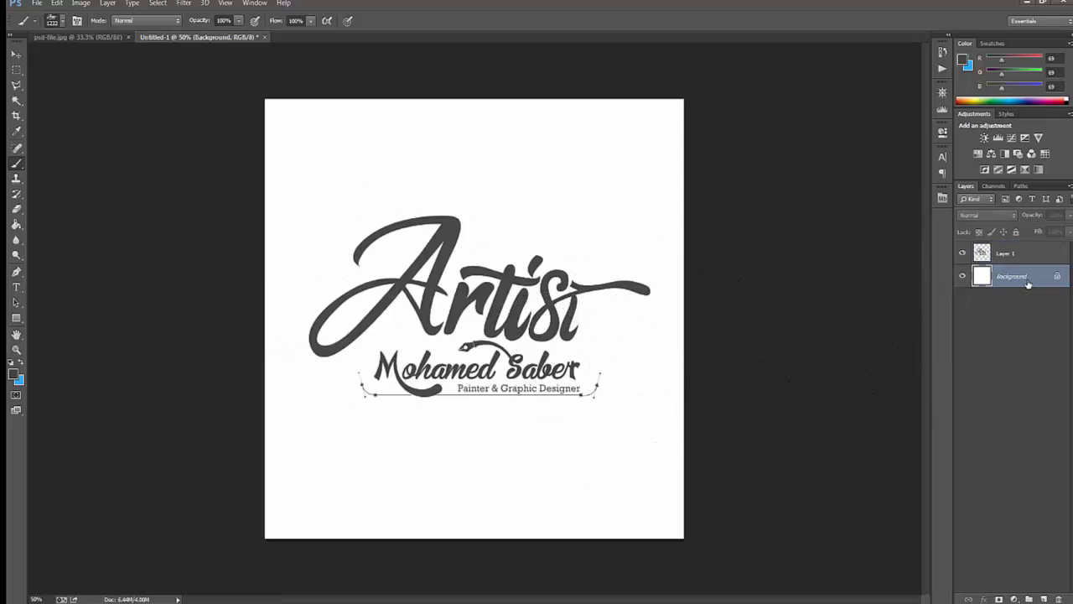
key(Delete)
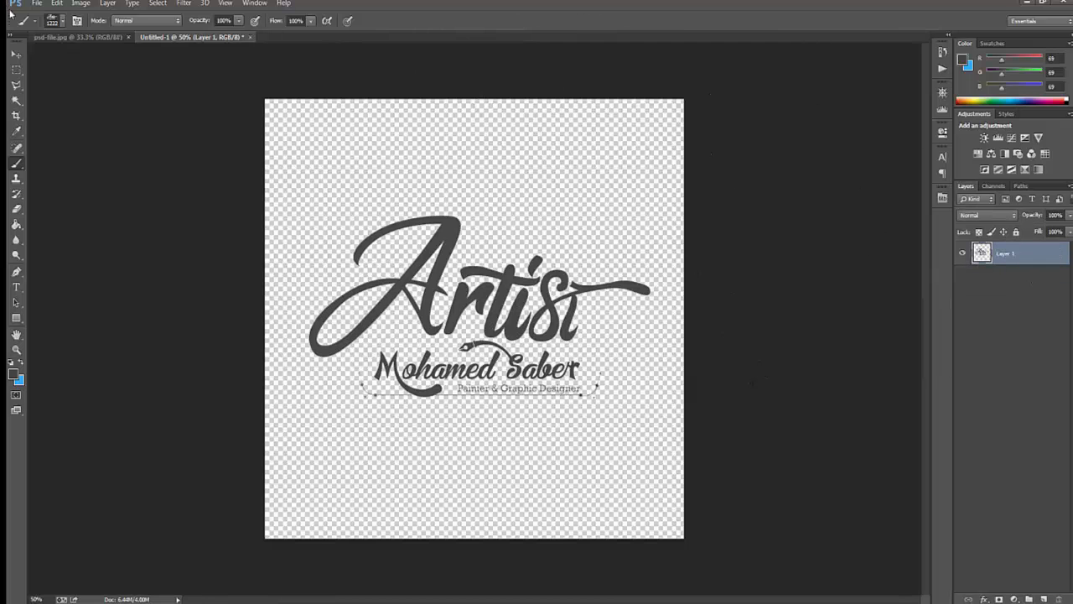
- Save the transparent logo as a JPEG named Untitled-1 in the Png folder at Maximum quality 12
click(40, 8)
click(81, 143)
click(409, 338)
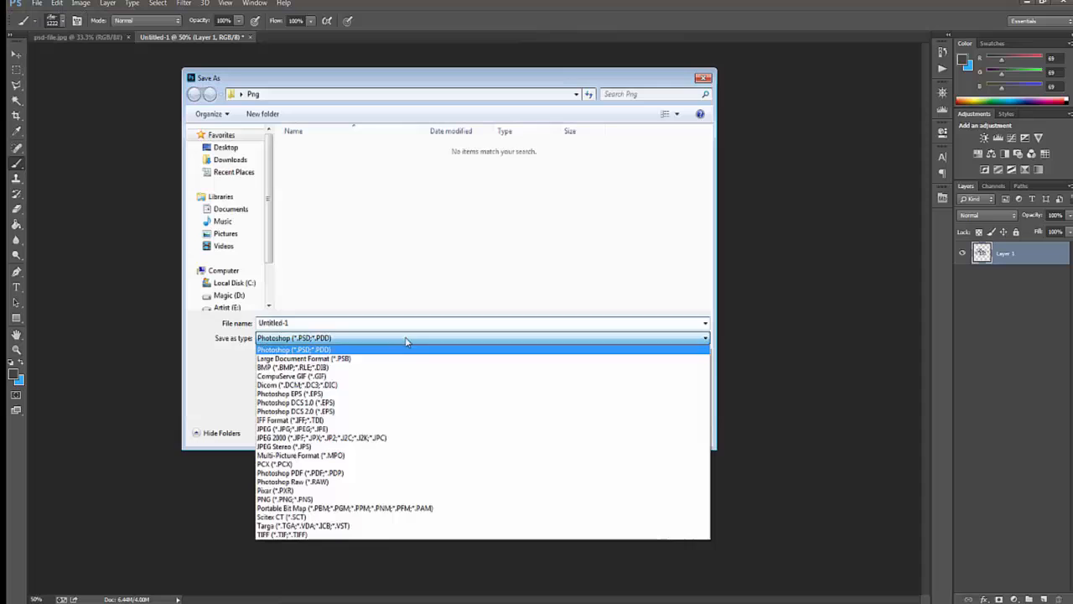
click(411, 431)
click(625, 431)
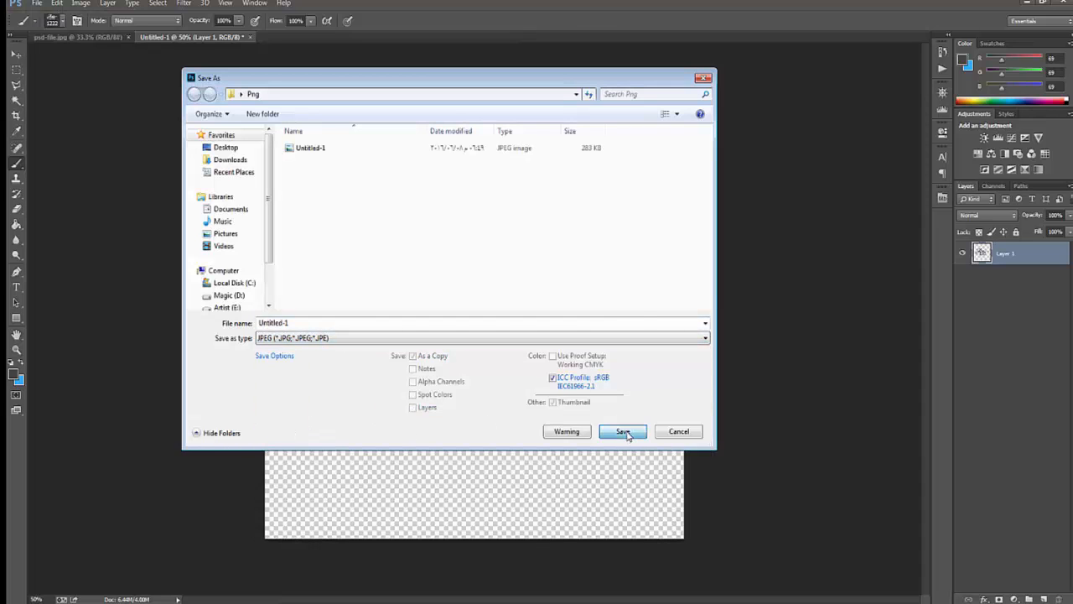
click(573, 309)
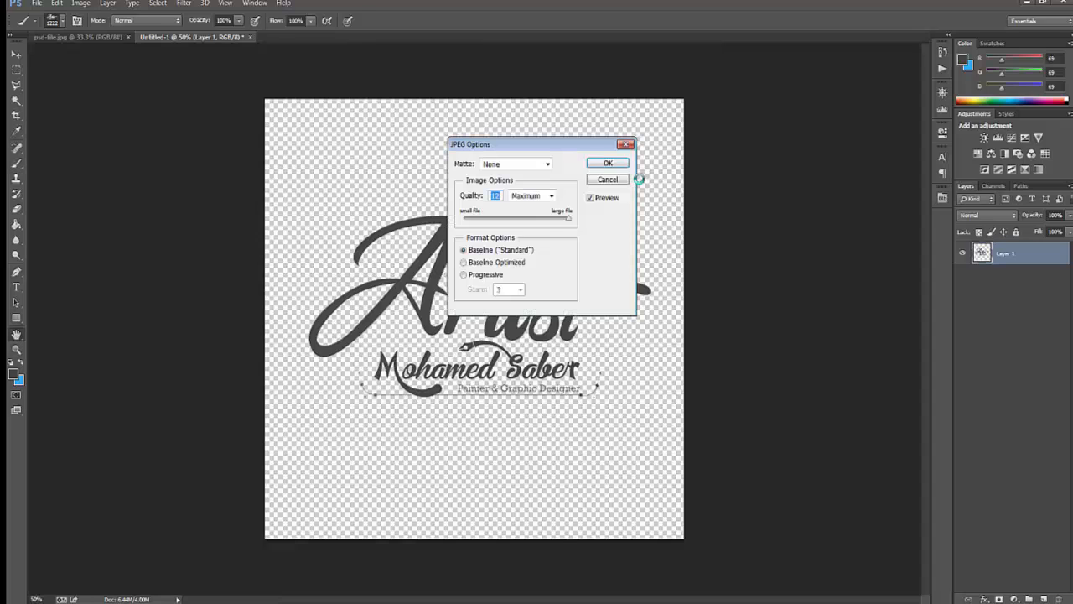
click(616, 163)
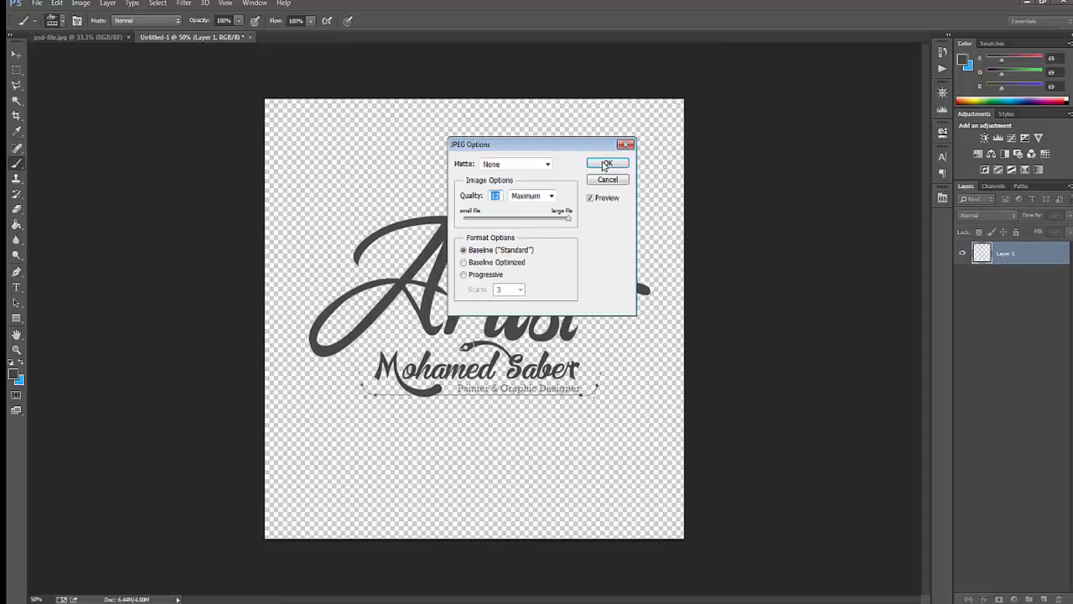
- Save the same logo as a PNG named Untitled-1 in the Png folder
click(37, 2)
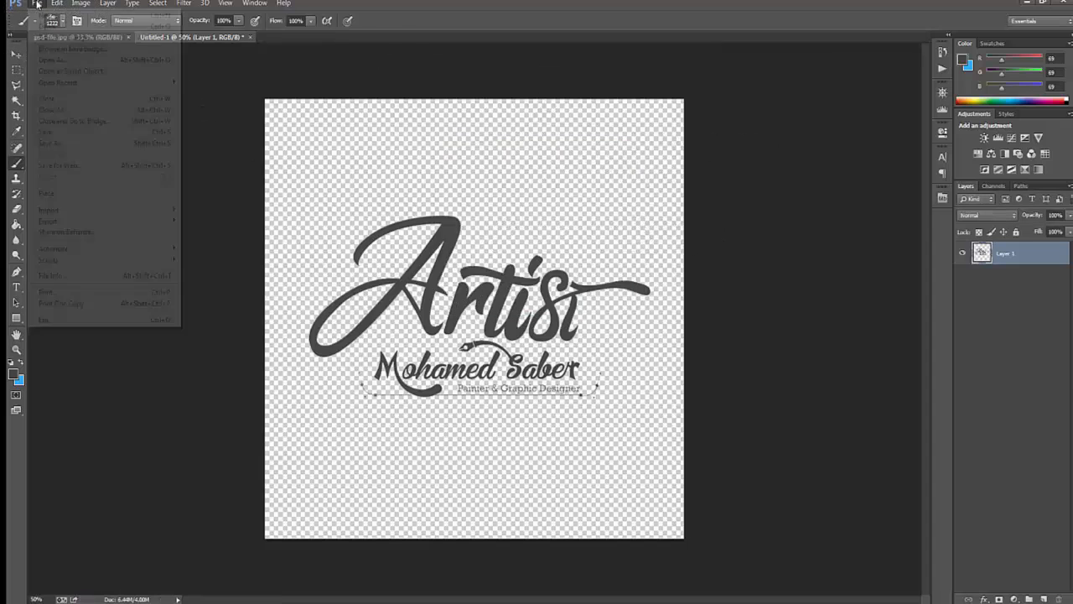
click(110, 144)
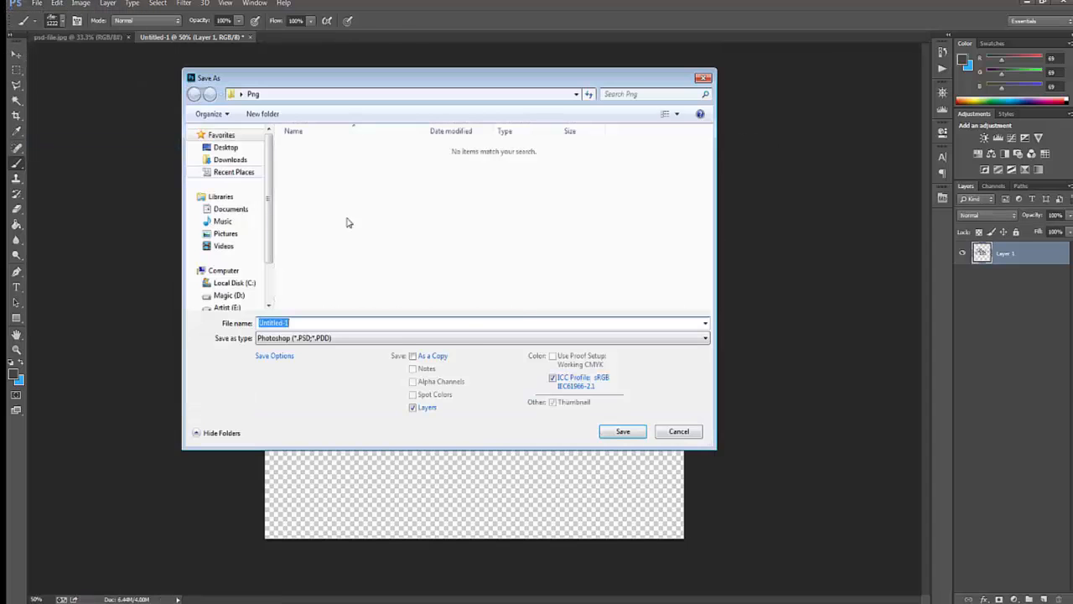
click(315, 342)
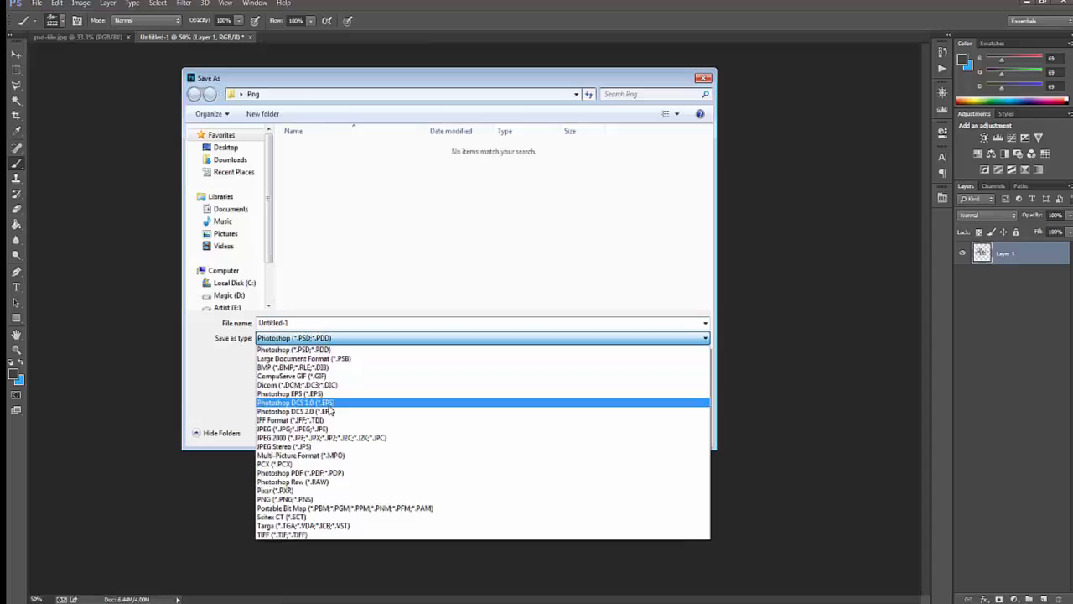
click(317, 499)
click(639, 438)
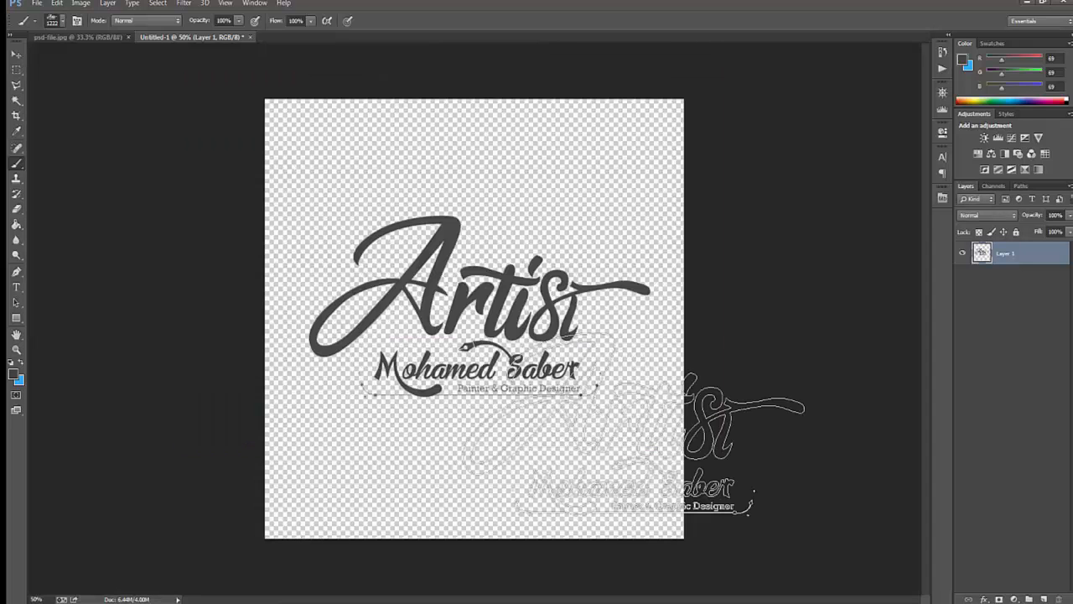
click(602, 193)
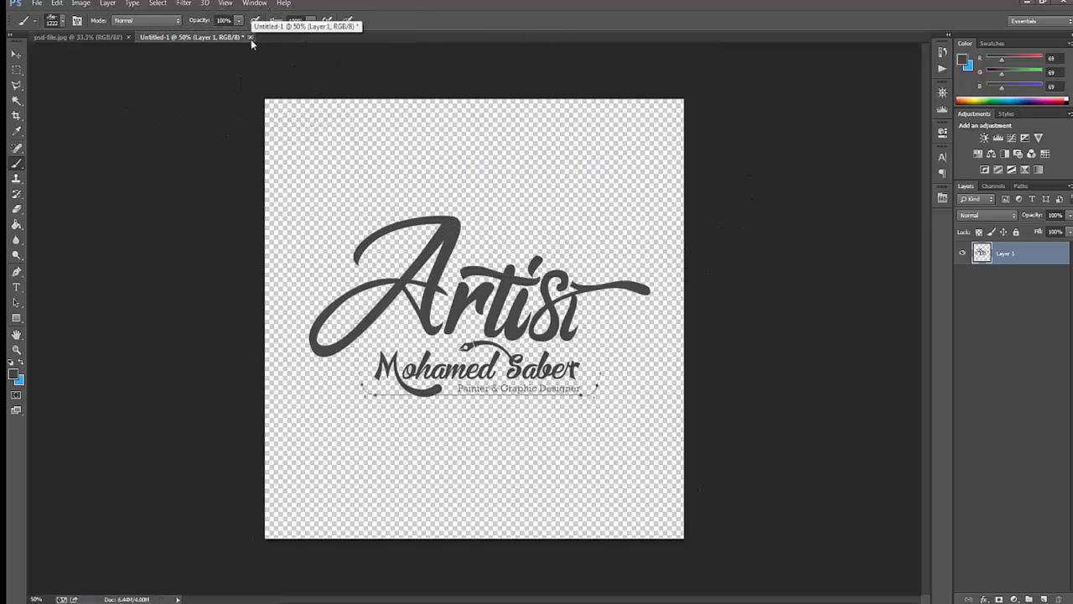
- Close the untitled logo document without saving it and open the Untitled-1 JPEG from the Png folder
click(250, 38)
click(518, 218)
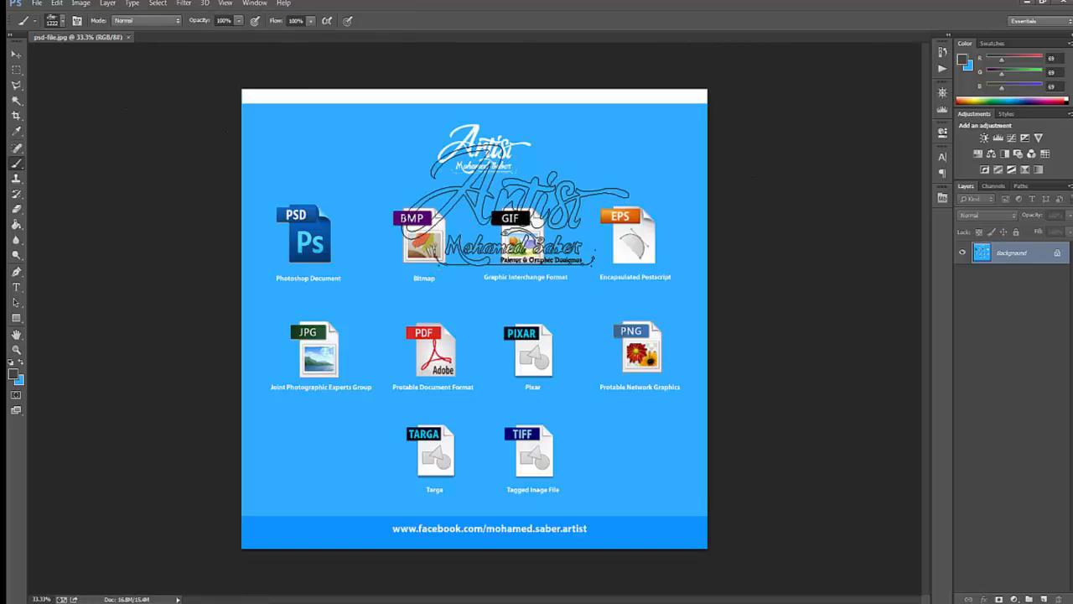
key(ctrl+o)
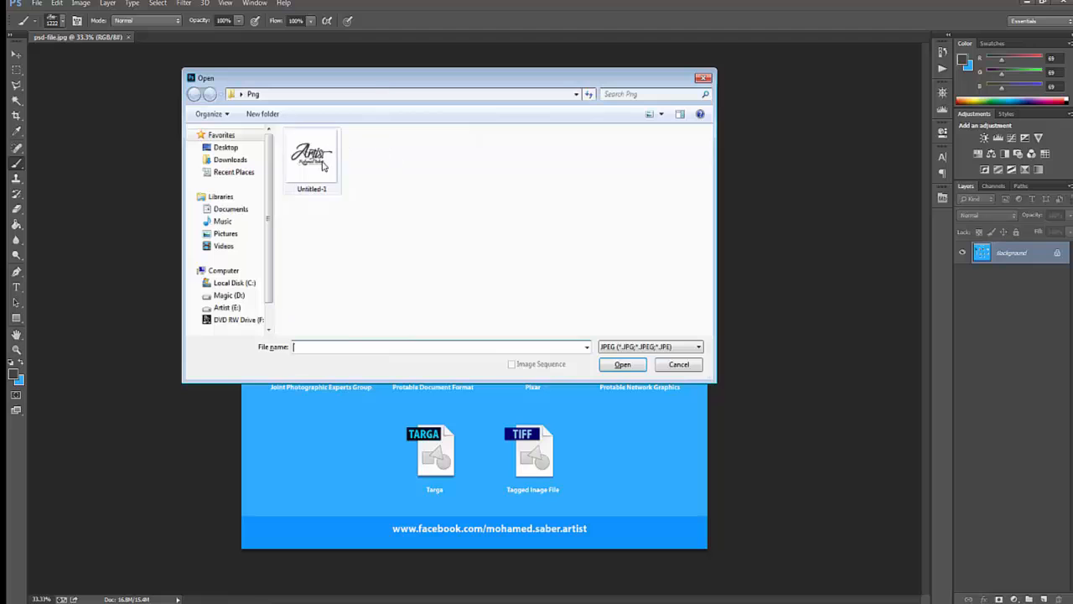
double_click(312, 162)
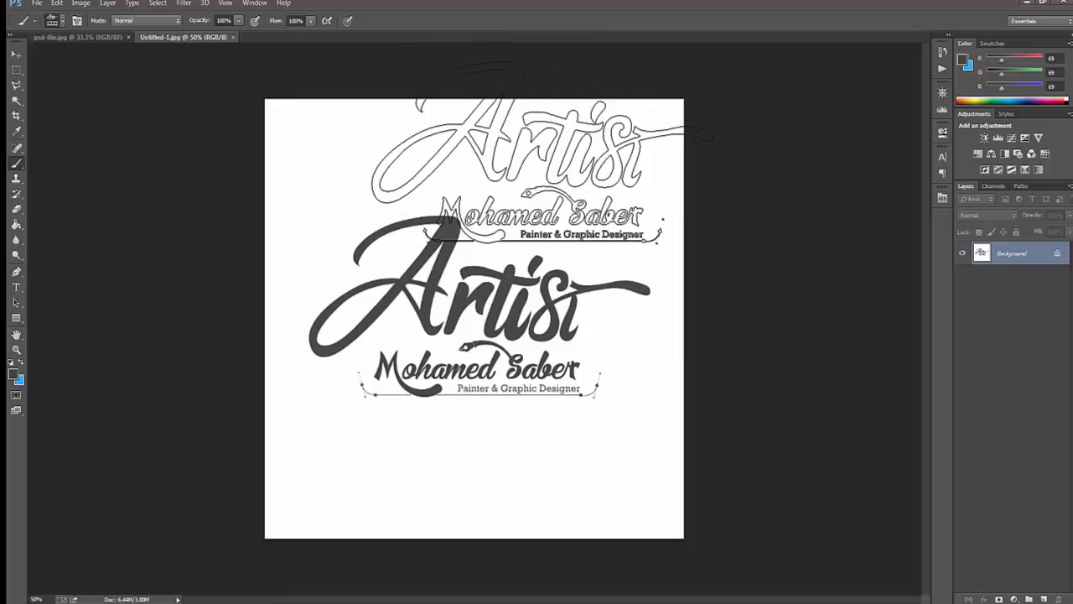
- Show all formats in the Png folder and open the Untitled-1 PNG image
key(ctrl+o)
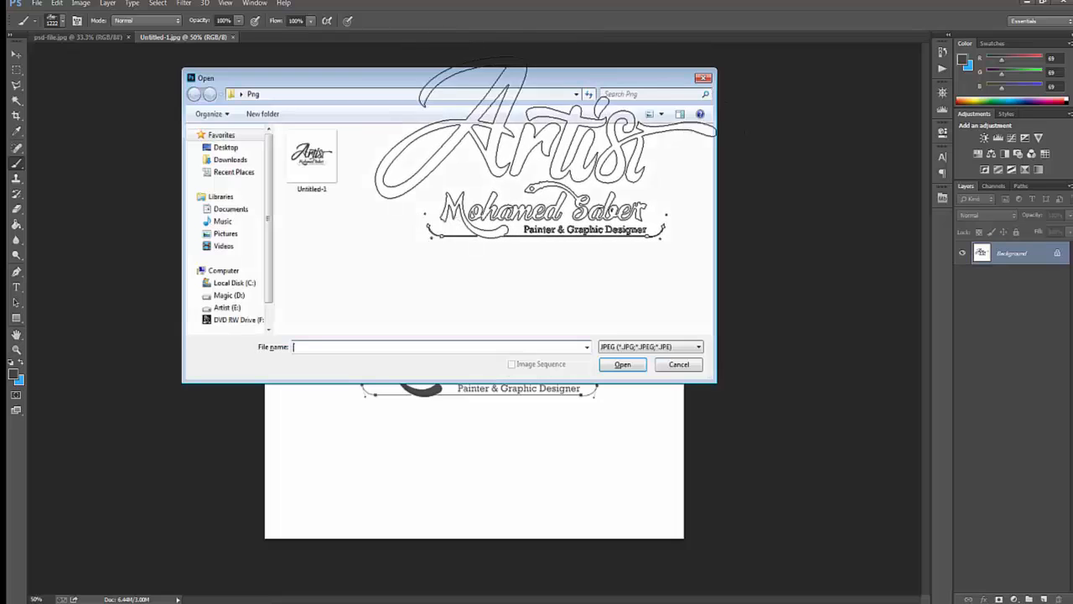
click(650, 347)
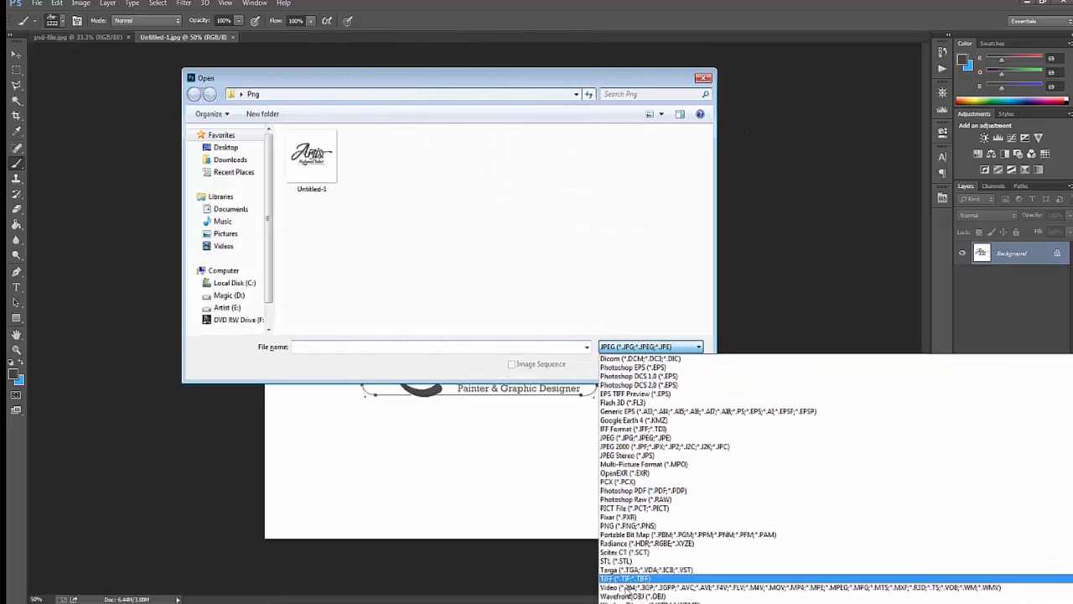
click(629, 603)
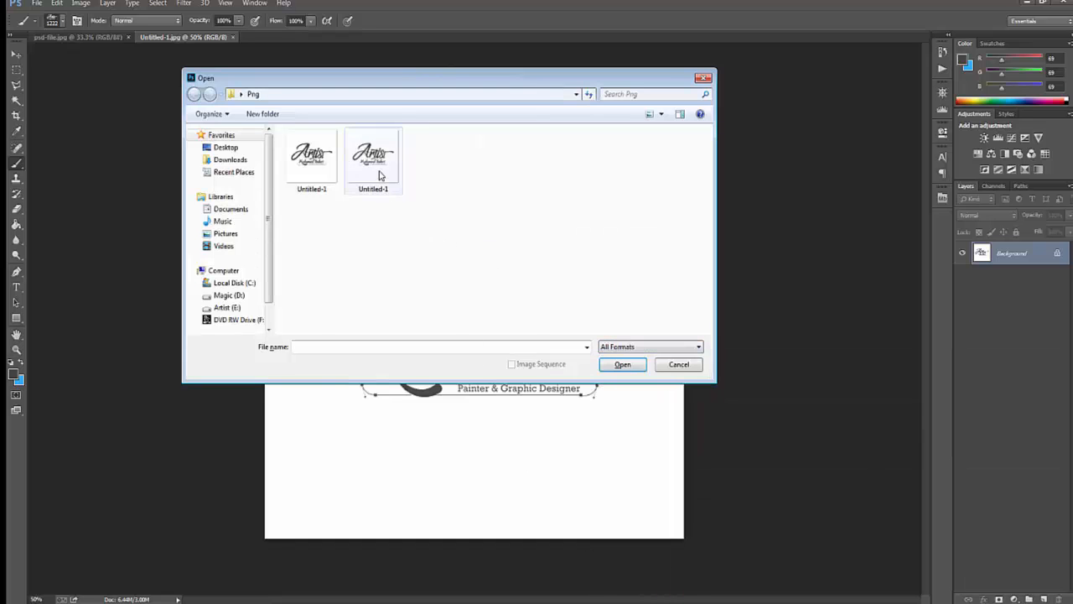
double_click(374, 158)
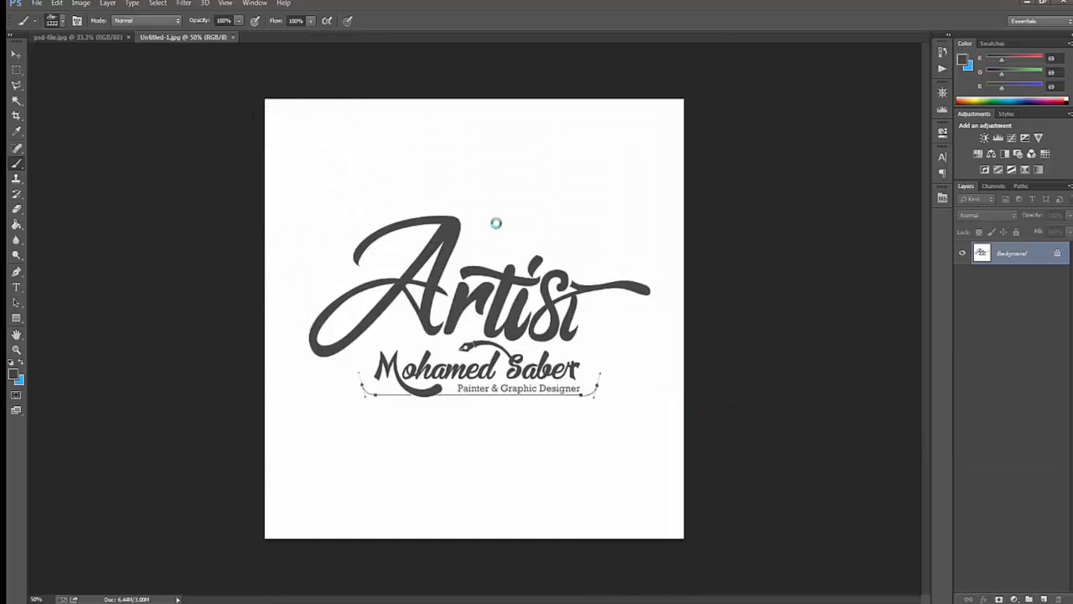
drag(495, 223, 707, 82)
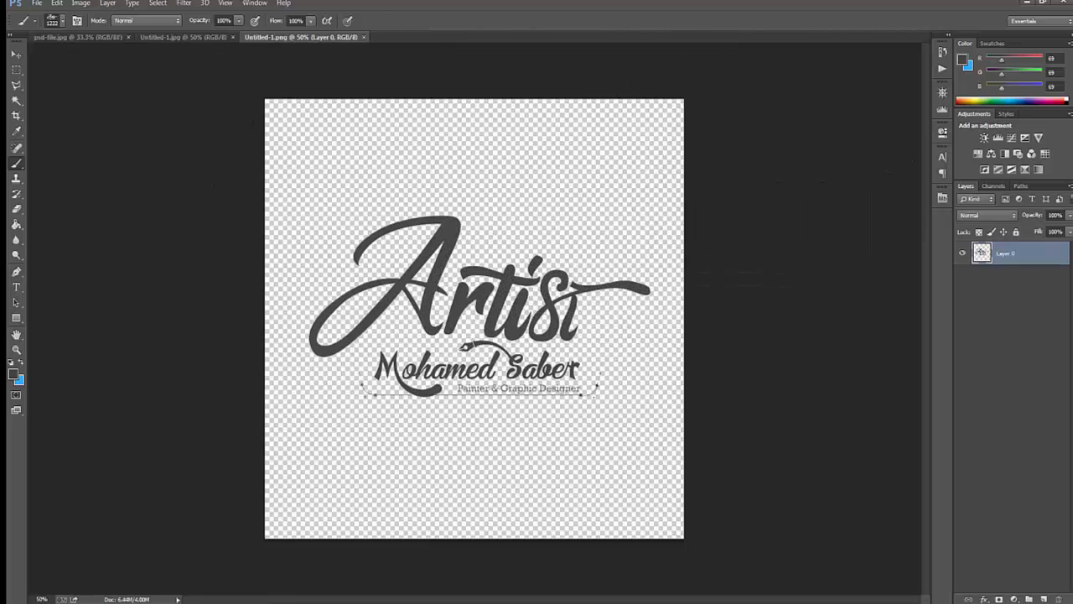
- Close both the Untitled-1 PNG and the Untitled-1 JPEG images
click(363, 38)
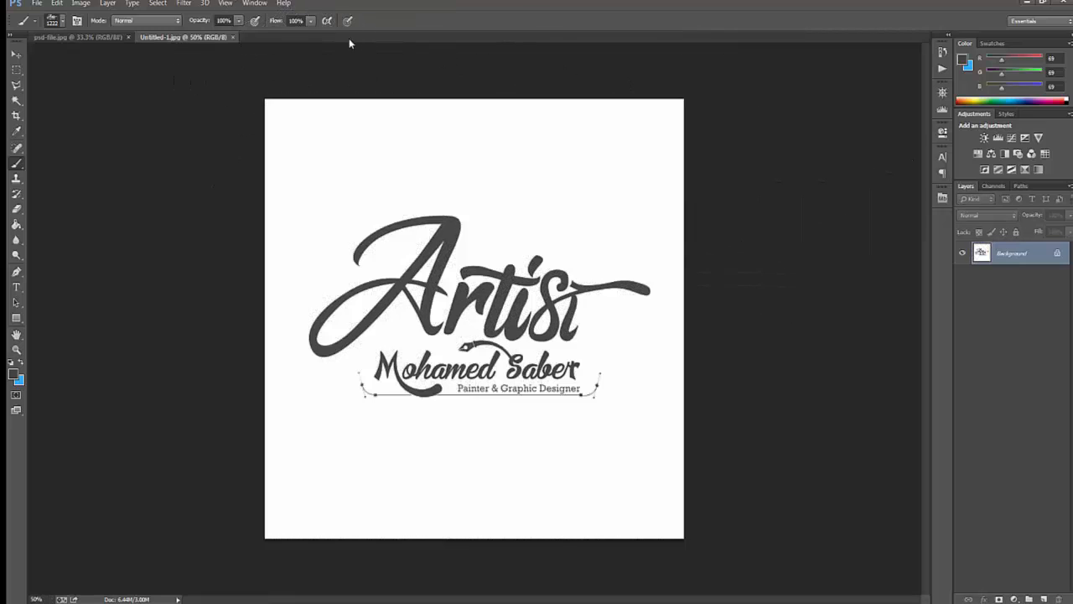
click(235, 37)
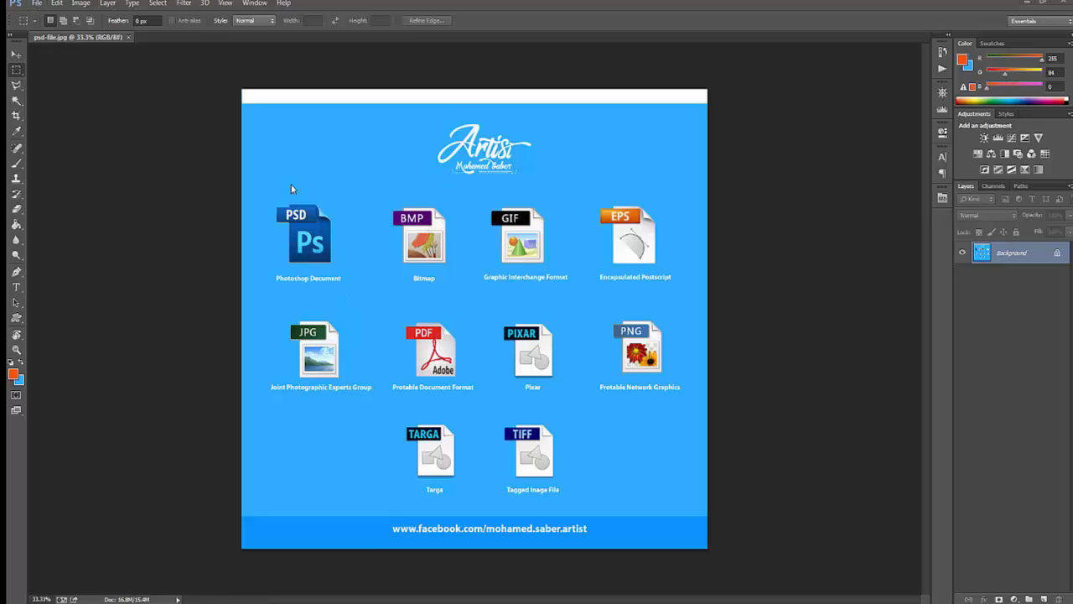
- Scribble a freehand orange stroke across the BMP and GIF icons with a 13 px brush
click(38, 4)
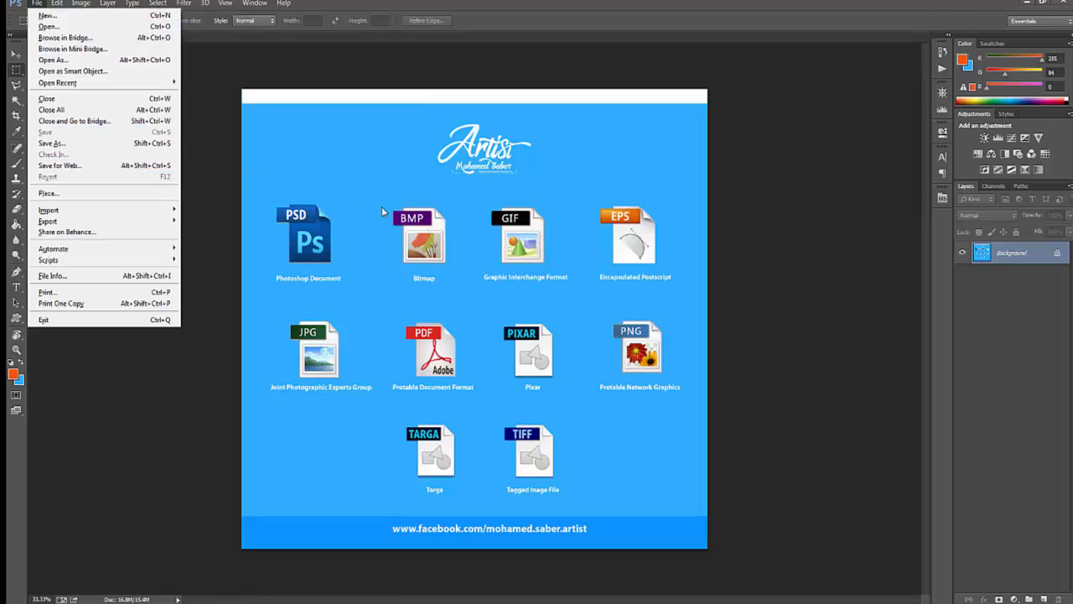
click(358, 216)
click(17, 163)
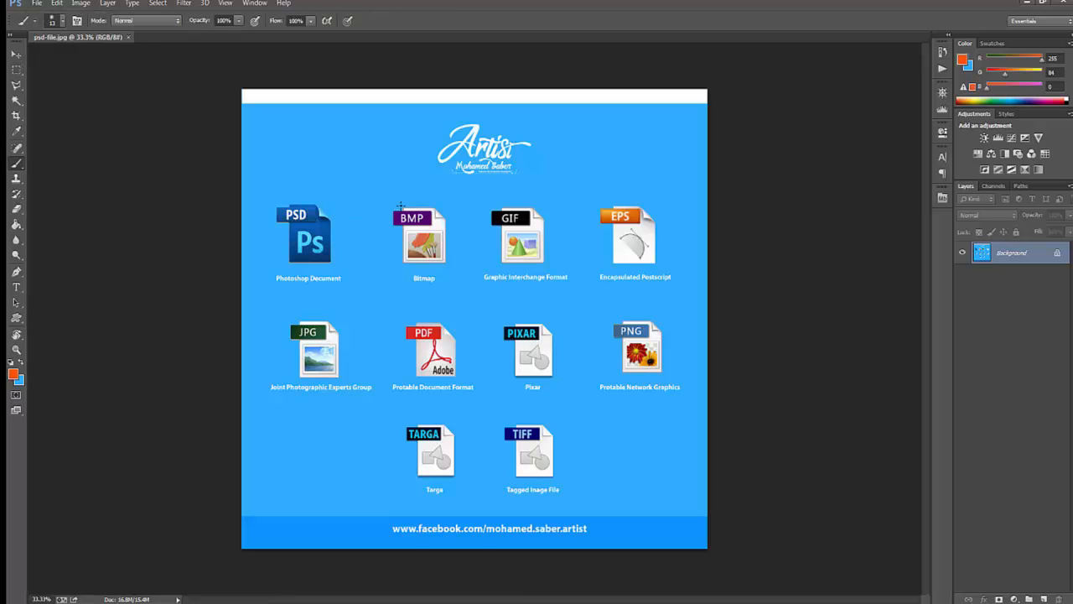
mouse_move(401, 206)
mouse_down()
mouse_move(399, 291)
mouse_move(462, 181)
mouse_move(519, 256)
mouse_move(369, 254)
mouse_move(484, 265)
mouse_move(369, 214)
mouse_up()
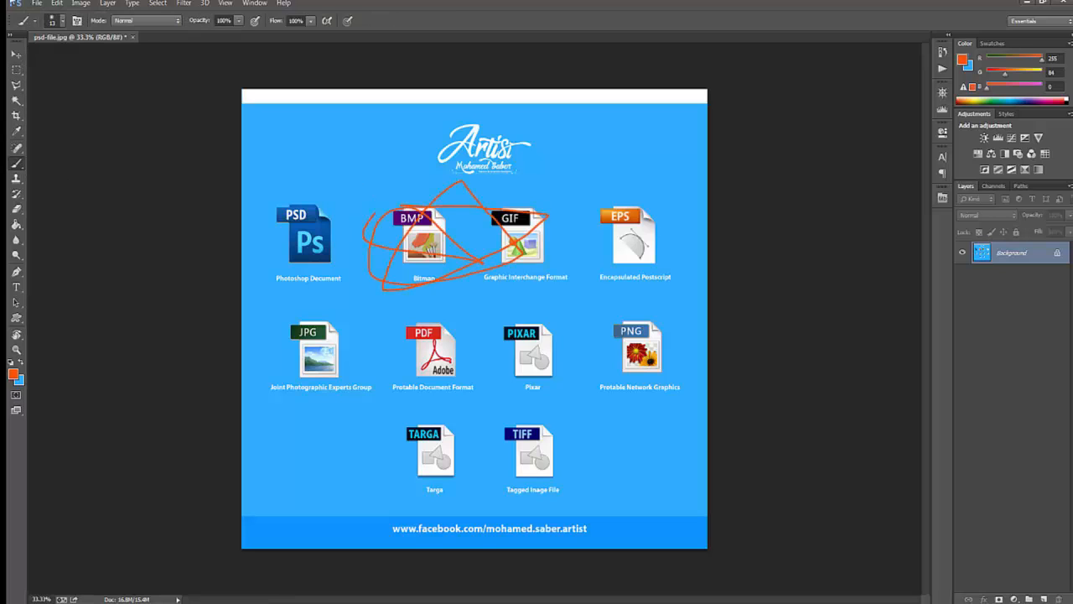
- Examine the image preview and GIF settings in Save for Web and leave without saving
click(34, 7)
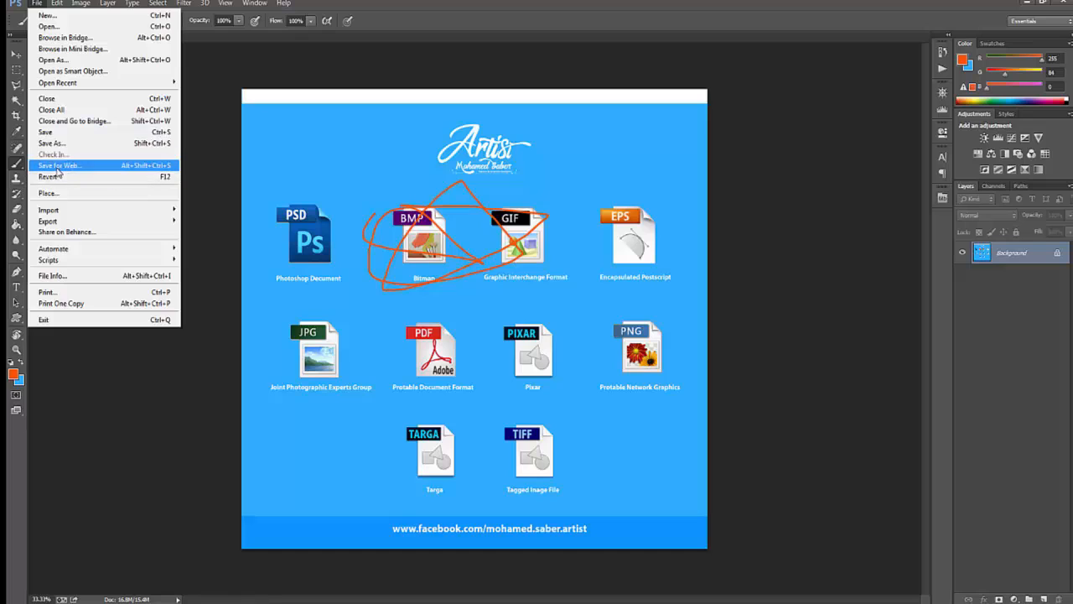
click(88, 170)
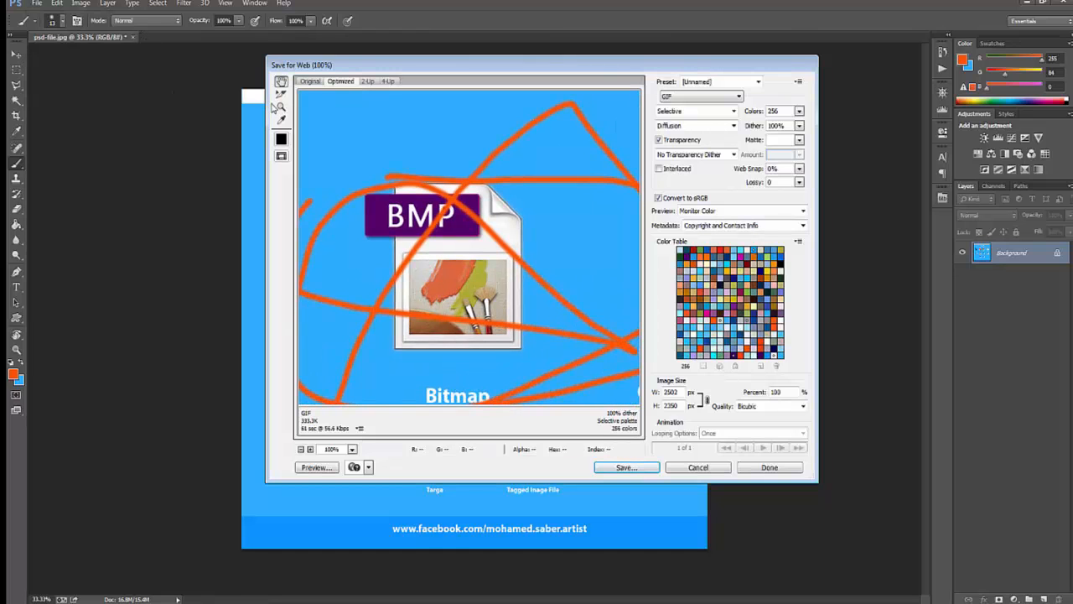
drag(493, 303, 220, 117)
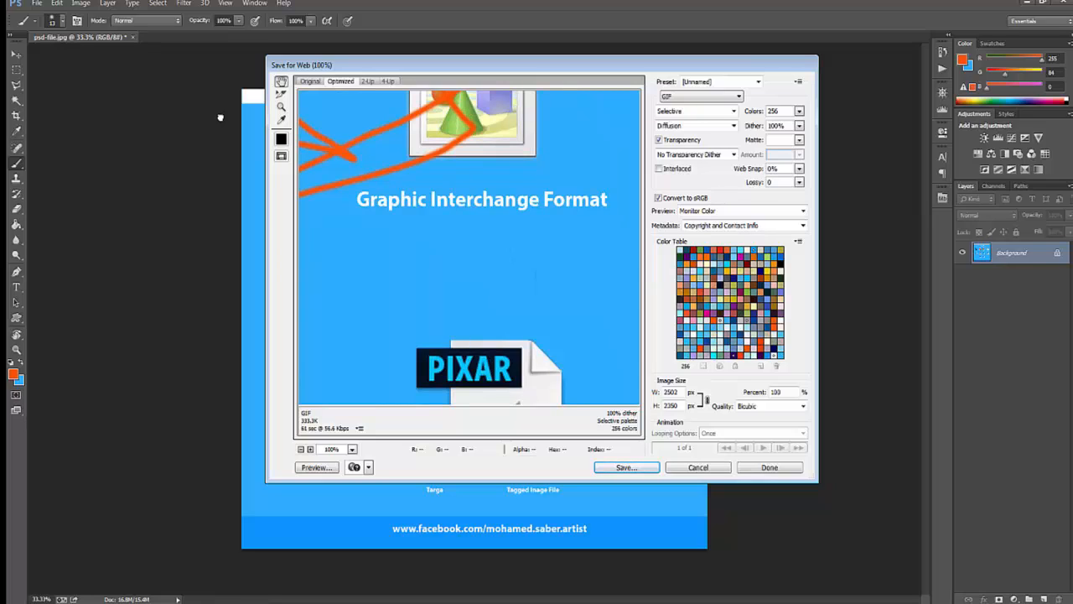
drag(460, 223, 345, 113)
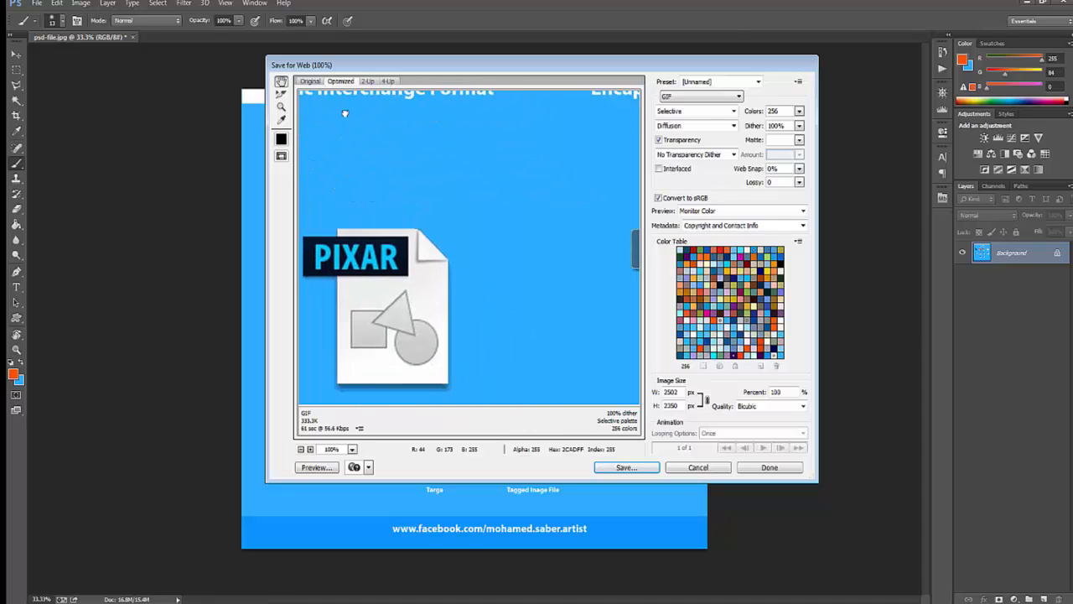
click(739, 96)
click(739, 95)
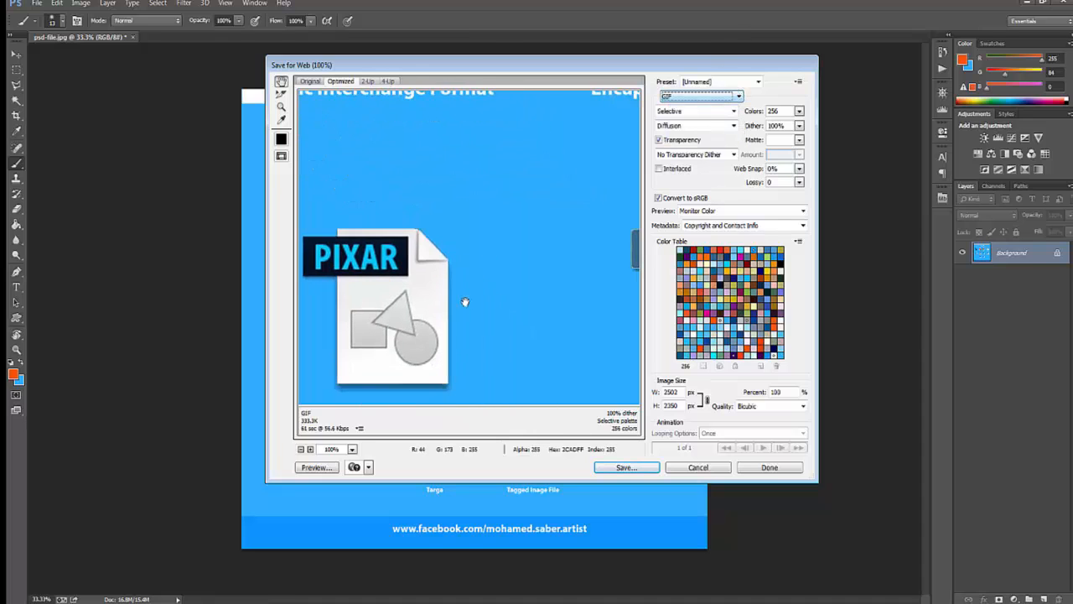
drag(465, 302, 350, 101)
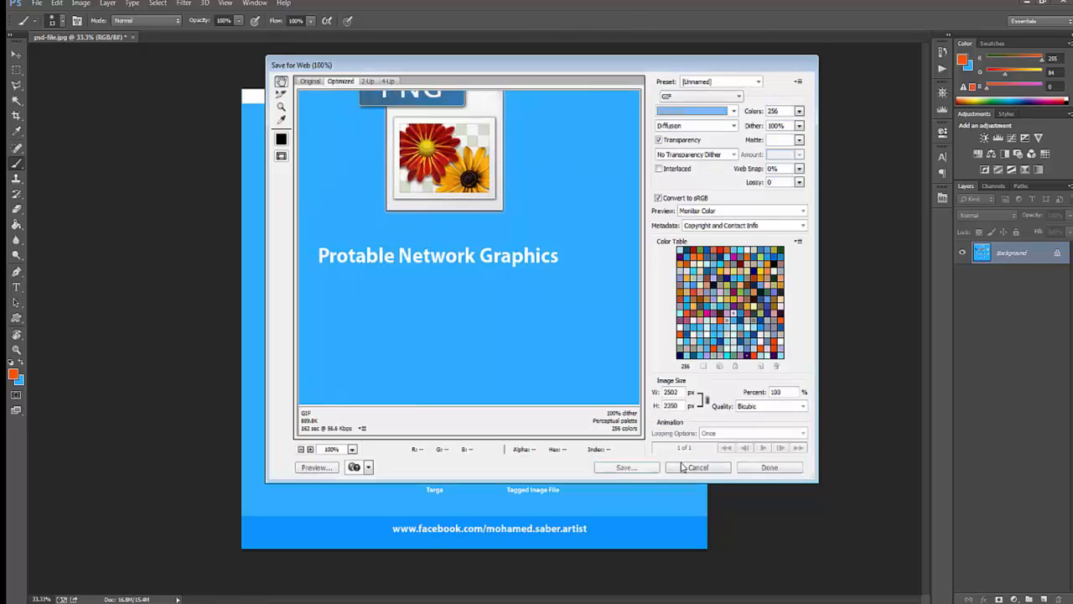
click(696, 467)
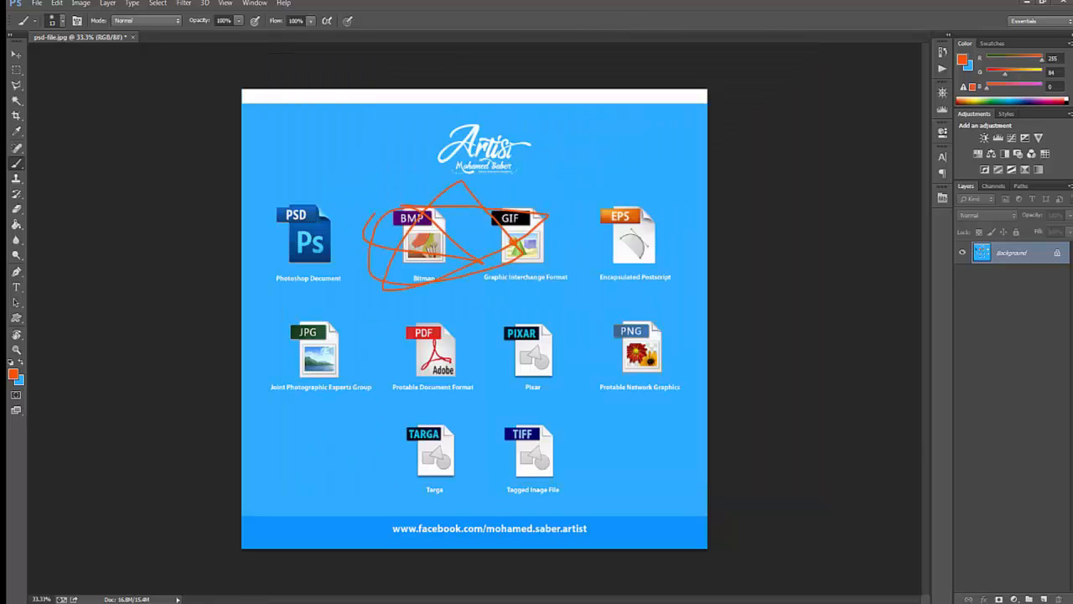
- Revert psd-file.jpg to its last saved version, discarding the orange brush scribble
click(38, 4)
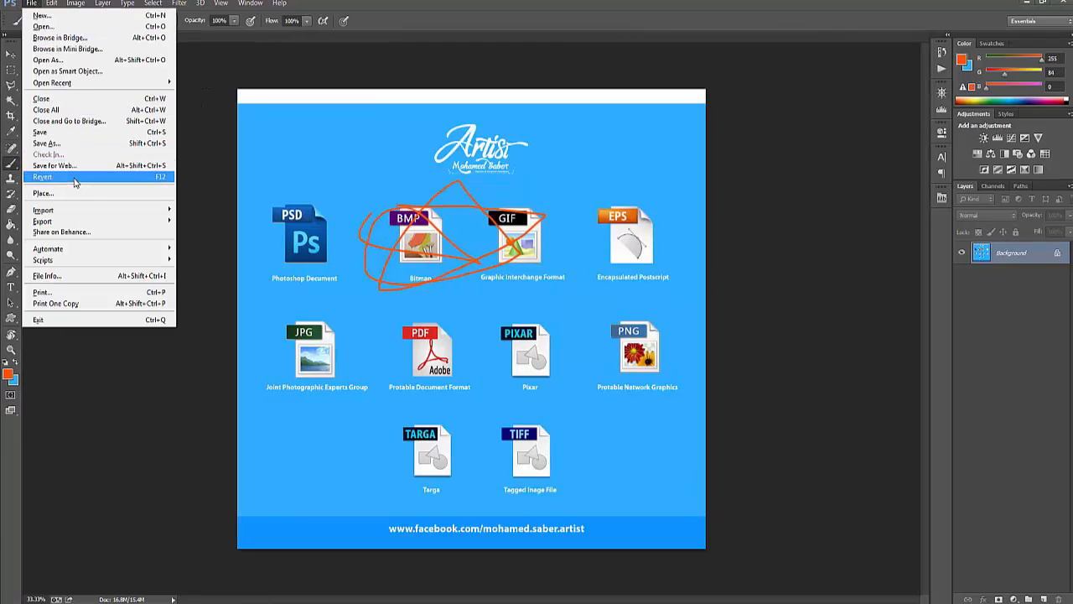
click(154, 178)
- Start a Video Frames to Layers import with the karma street justice video from the Png folder
click(31, 5)
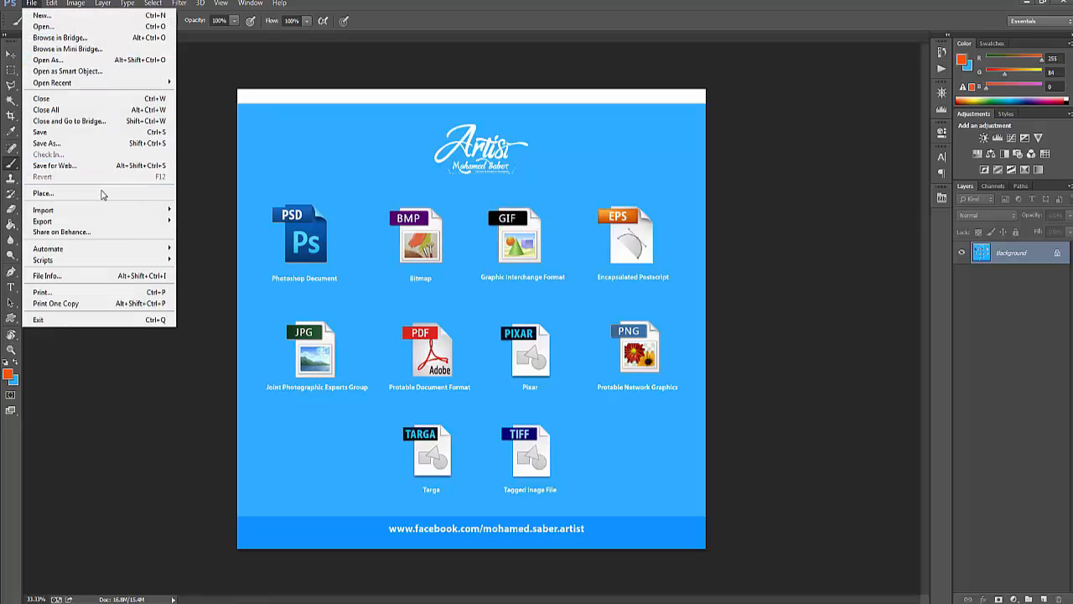
mouse_move(135, 214)
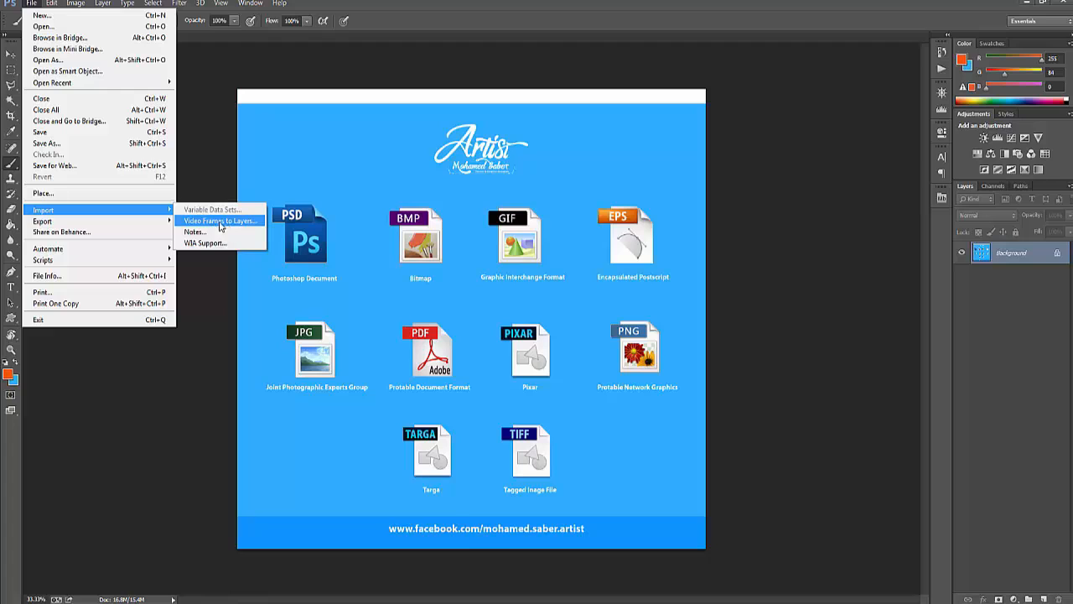
click(227, 222)
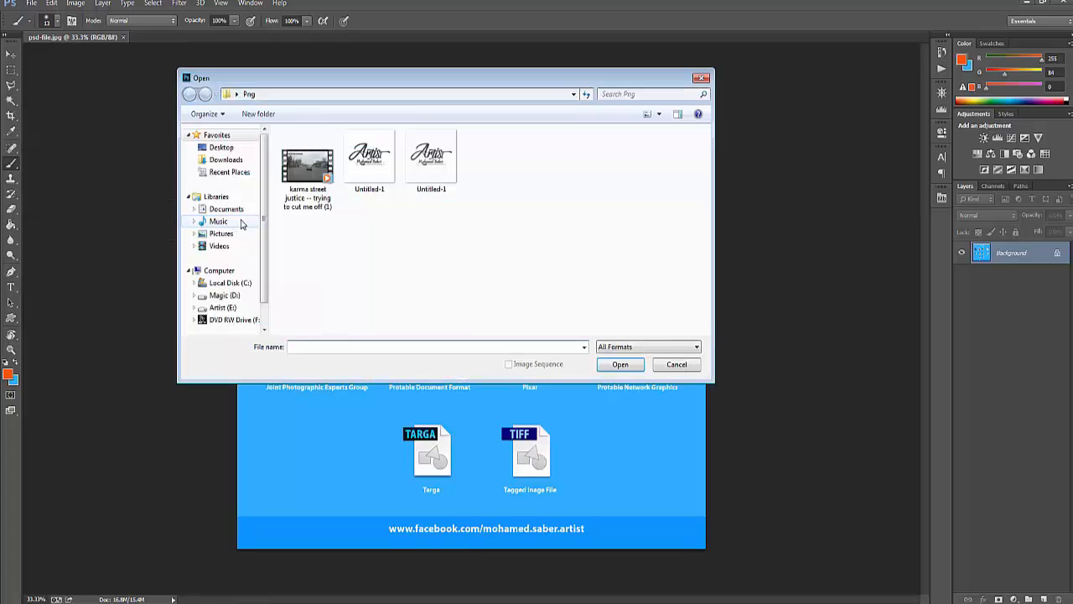
double_click(304, 173)
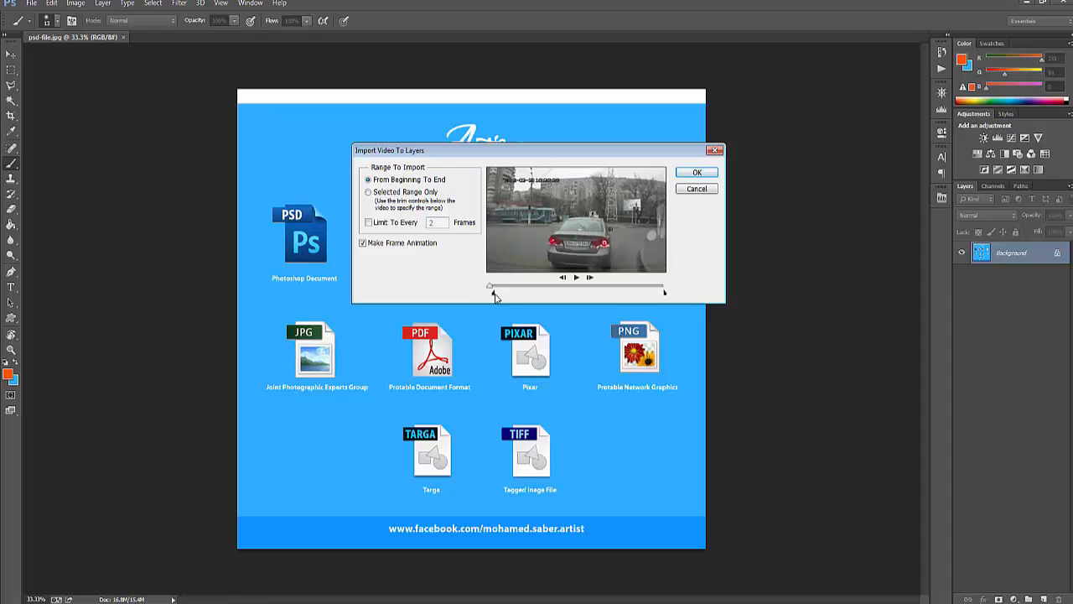
- Import the video from beginning to end, limited to every 4 frames, with Make Frame Animation enabled
drag(489, 295, 508, 294)
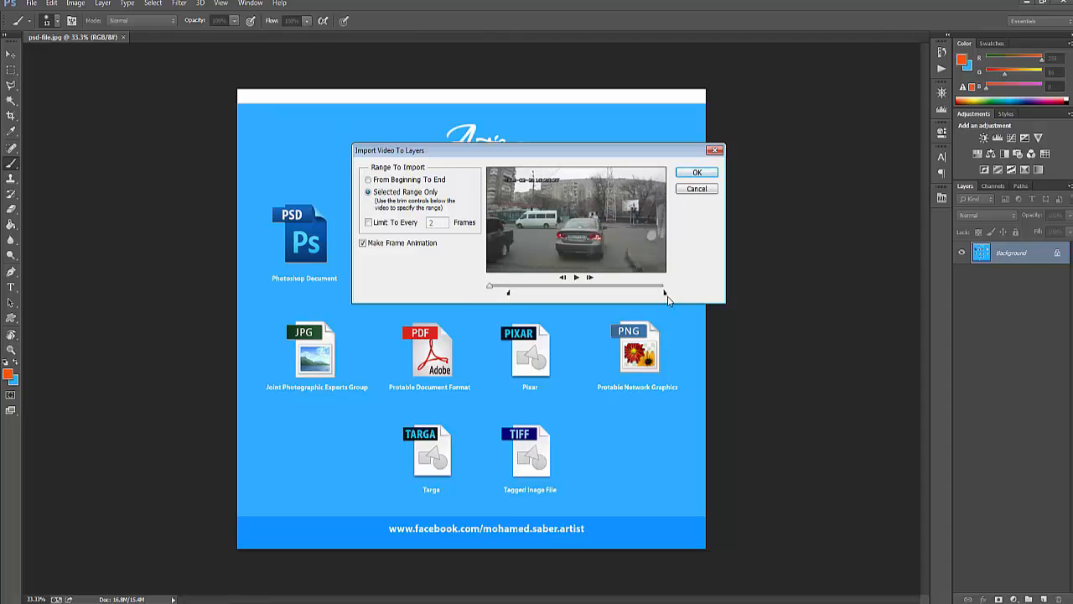
drag(664, 298, 617, 294)
click(379, 225)
drag(439, 221, 412, 222)
click(697, 174)
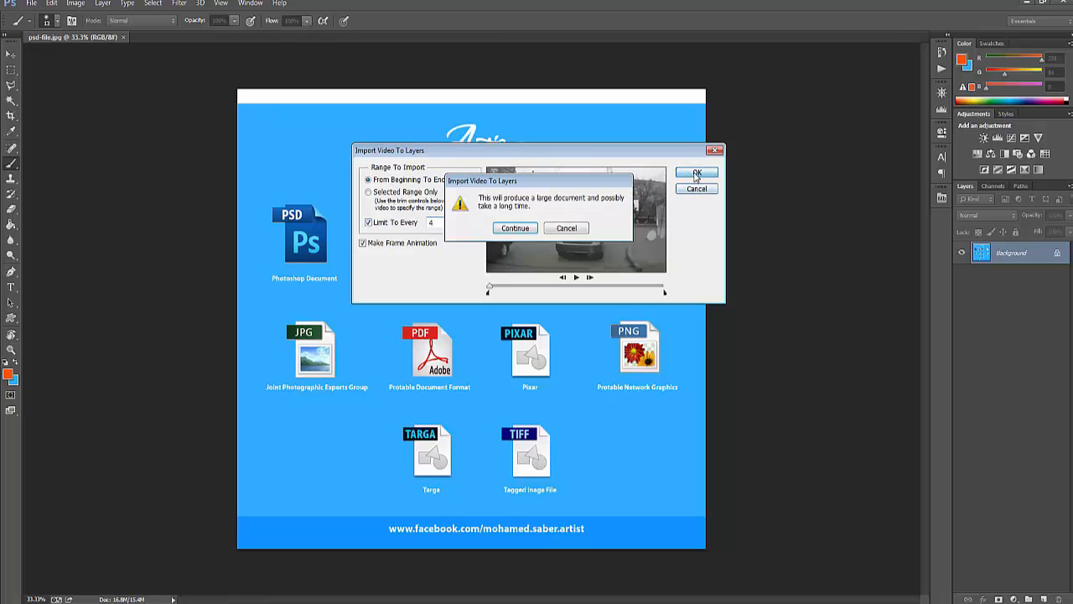
click(518, 228)
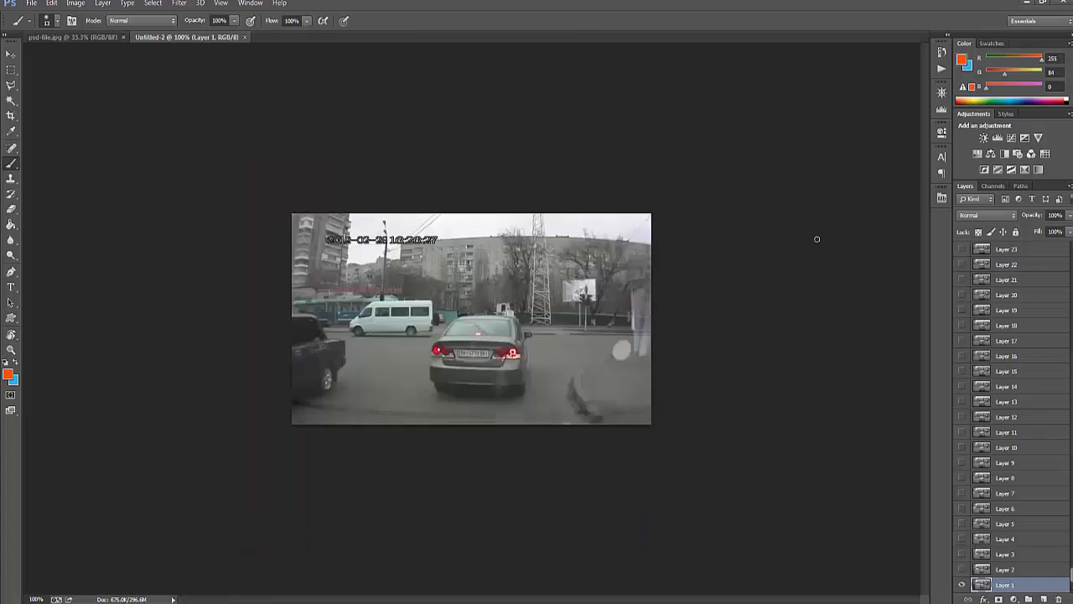
- Make several imported frame layers visible, including Layers 3, 5, 8, 12, 15 and 26, to view different video moments
click(961, 553)
click(962, 523)
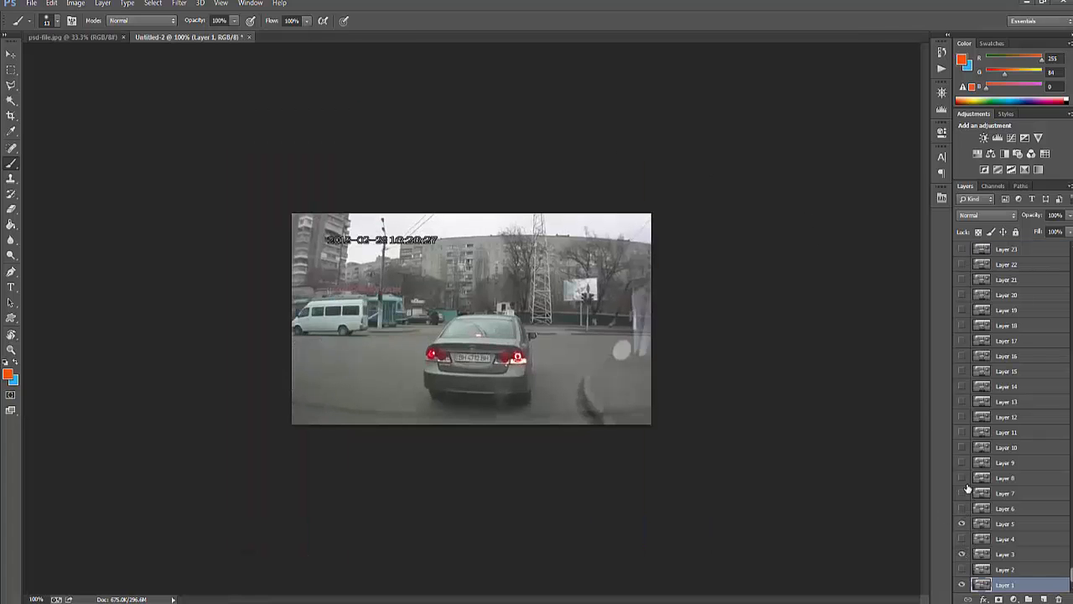
click(962, 416)
click(962, 371)
scroll(960, 319, up, 3)
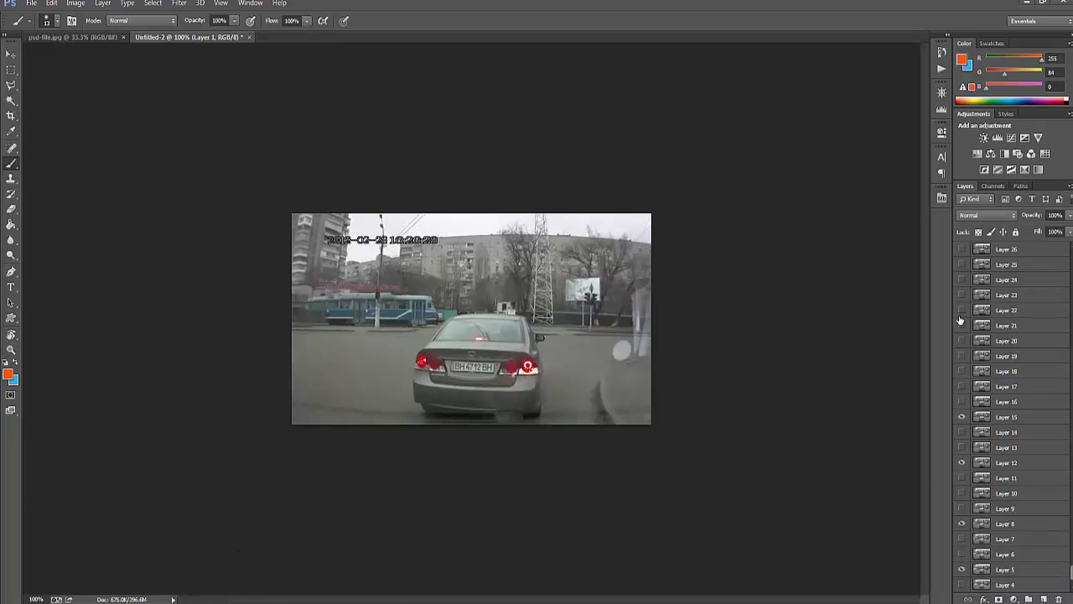
click(962, 310)
scroll(960, 320, up, 3)
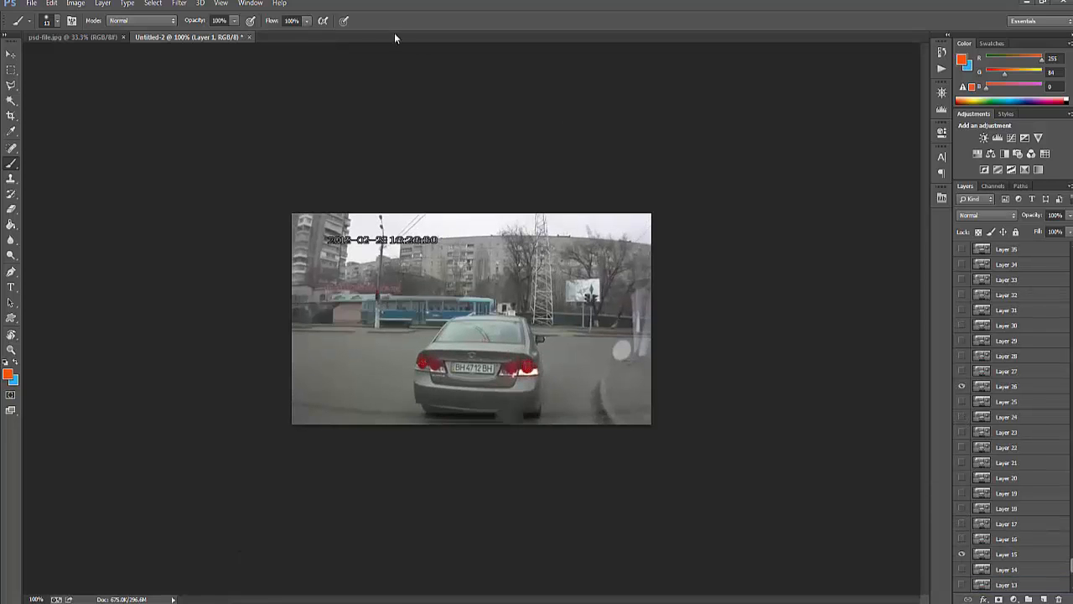
- Close the imported video document without saving its changes
click(248, 37)
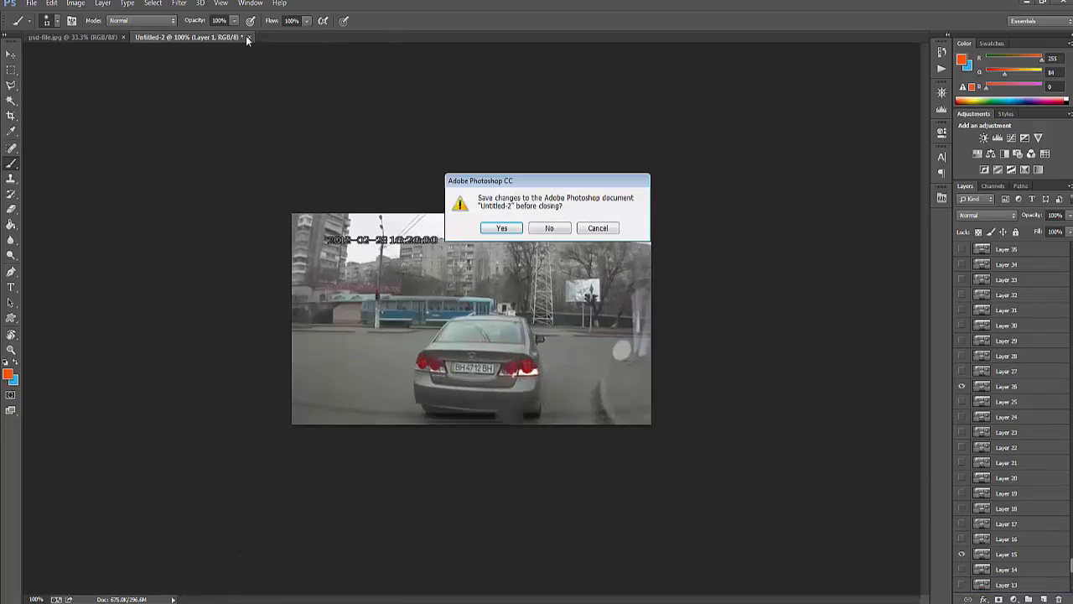
click(550, 228)
- Open the Notes import file chooser and dismiss it without loading a PDF file
click(31, 3)
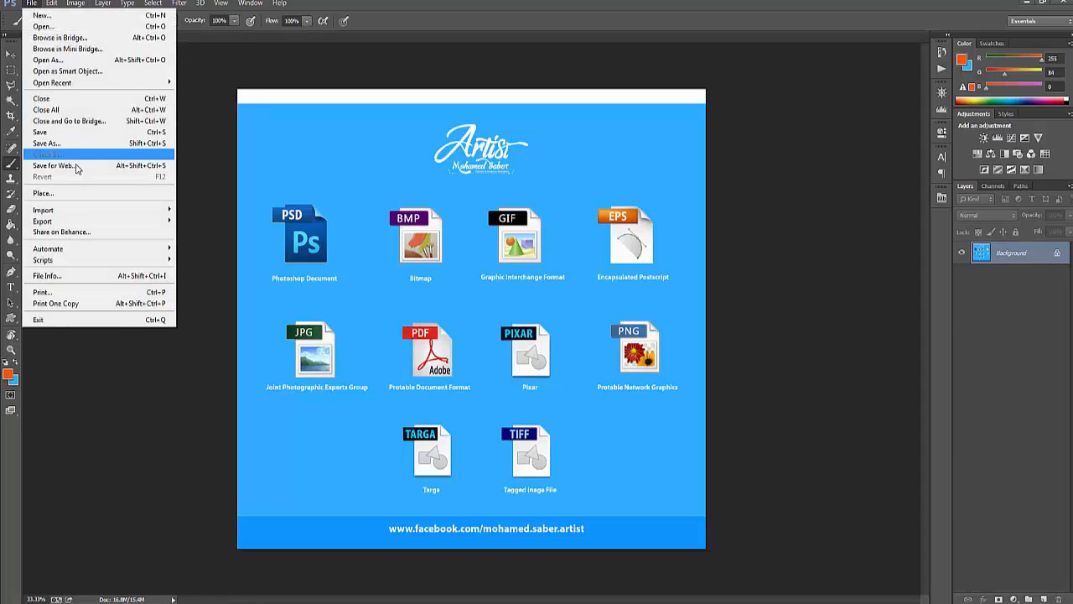
mouse_move(84, 211)
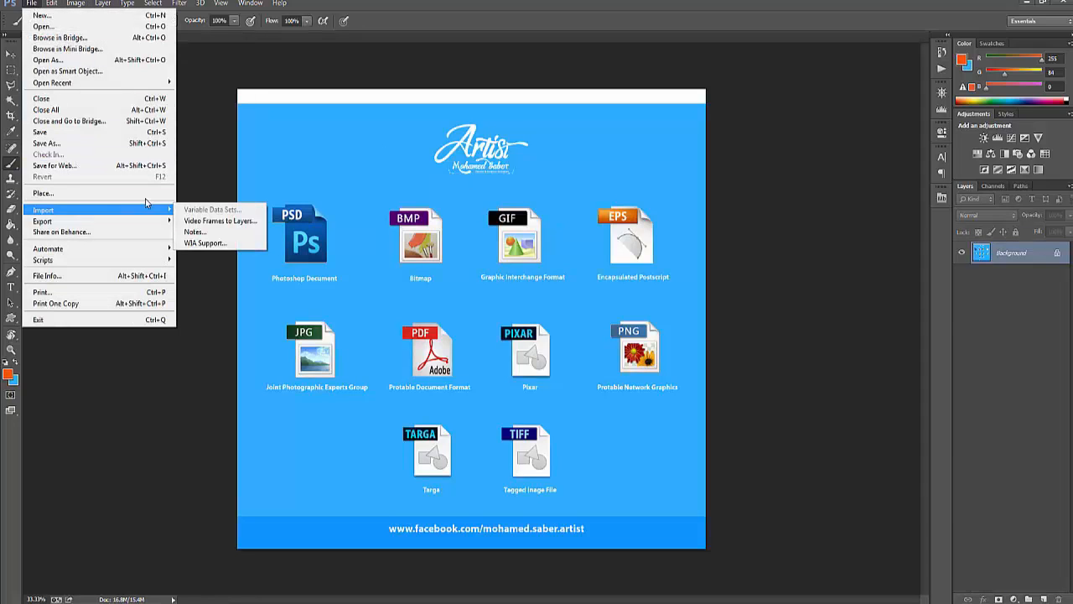
click(209, 235)
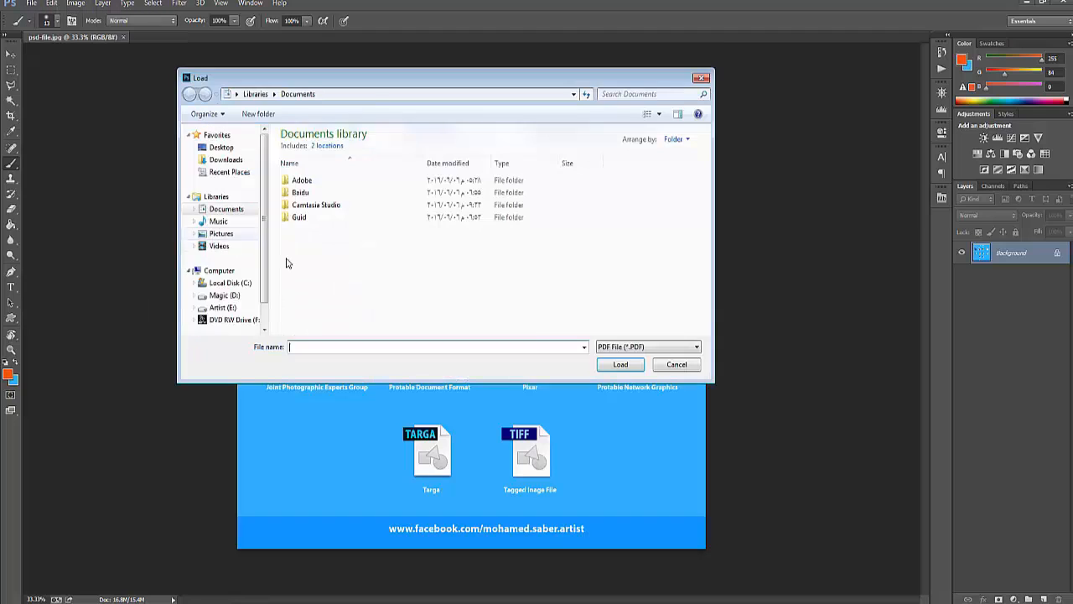
click(676, 365)
- Start a Zoomify export of psd-file.jpg and choose the Desktop as the output folder
click(31, 4)
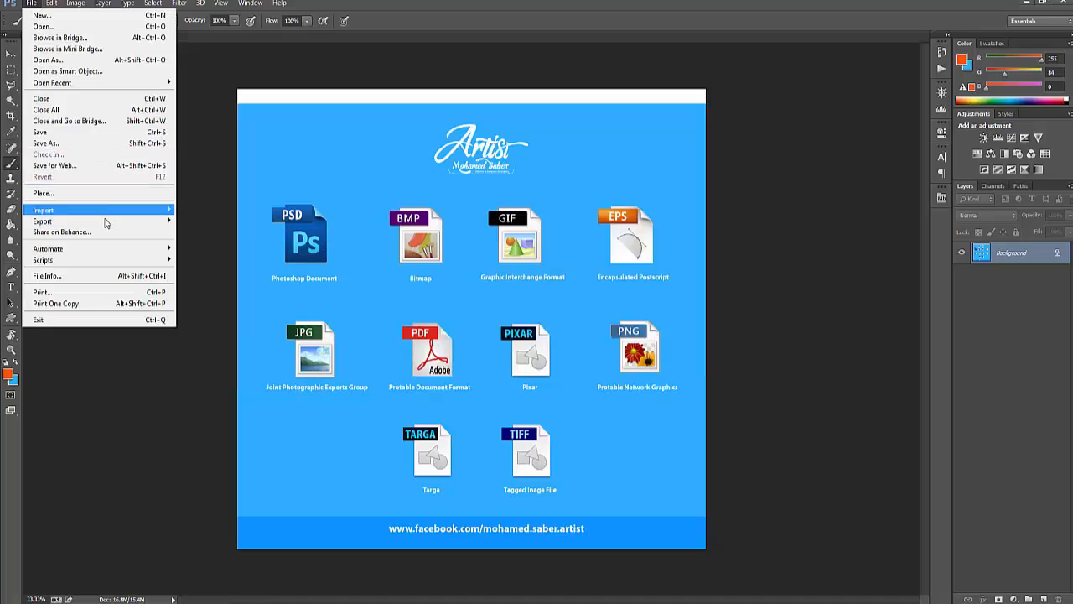
mouse_move(124, 211)
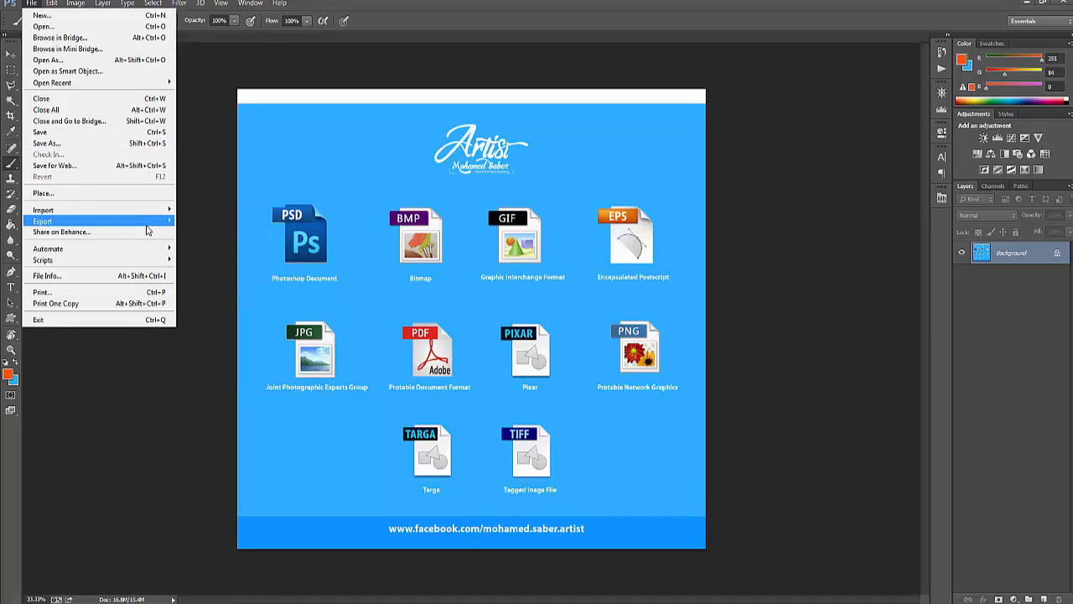
mouse_move(147, 225)
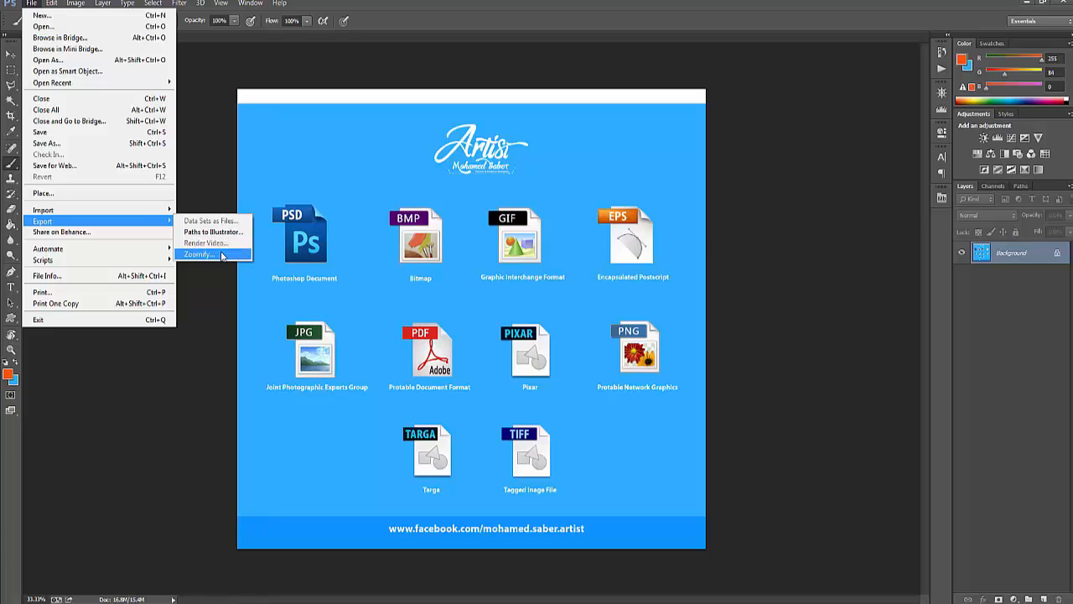
click(221, 254)
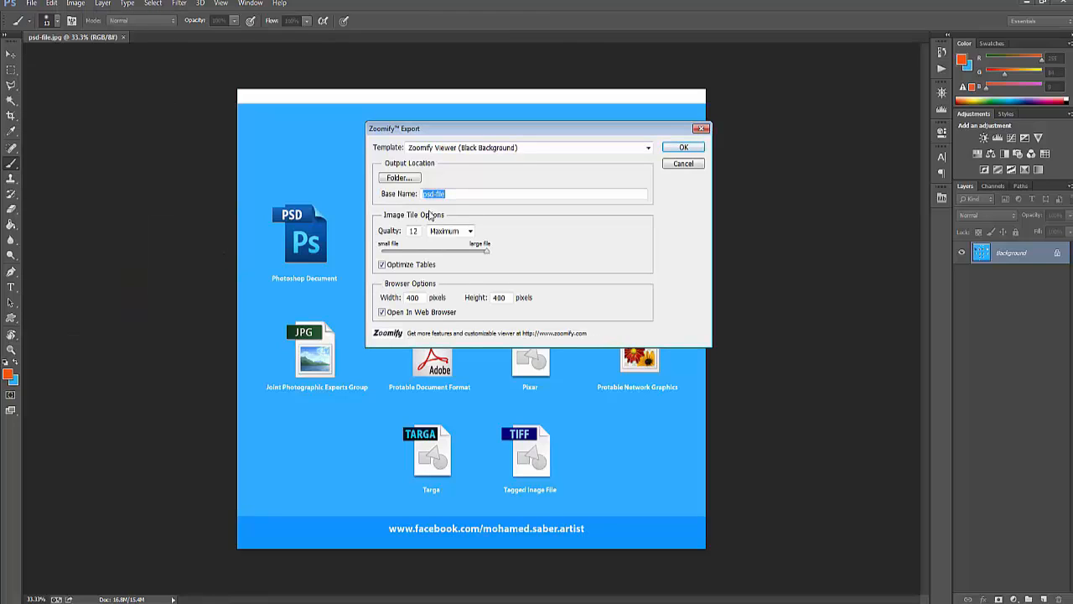
click(399, 179)
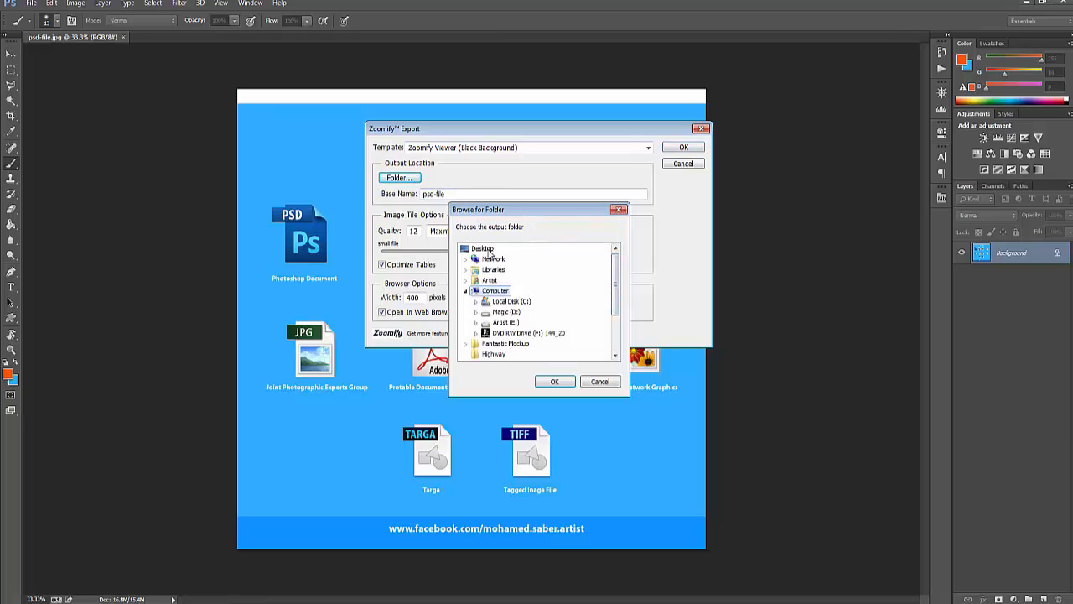
click(486, 250)
click(552, 381)
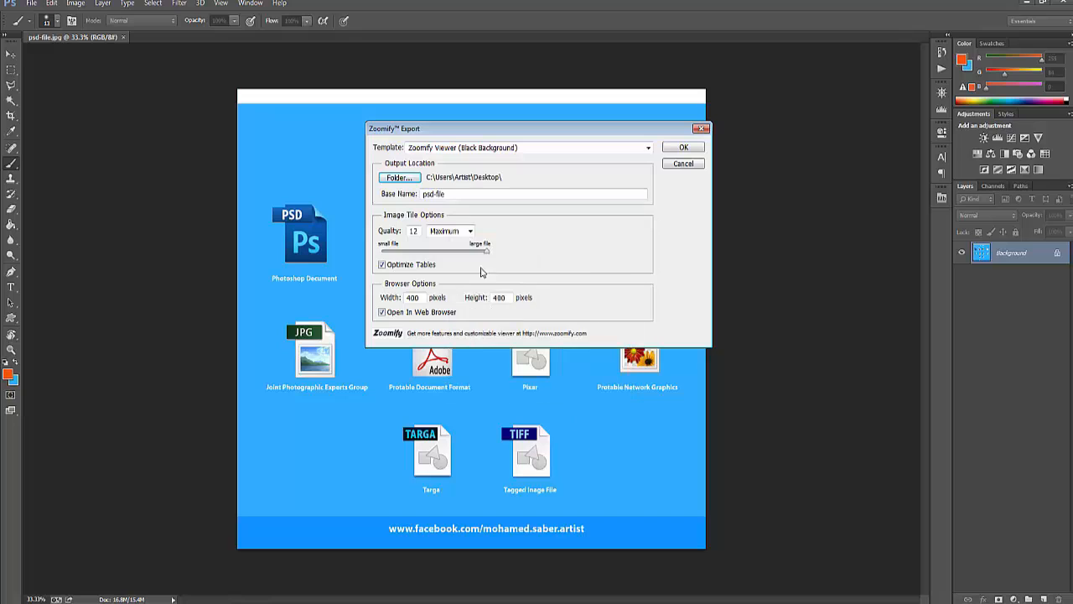
- Keep the base name psd-file and the Zoomify Viewer (Black Background) template, and run the export
click(453, 194)
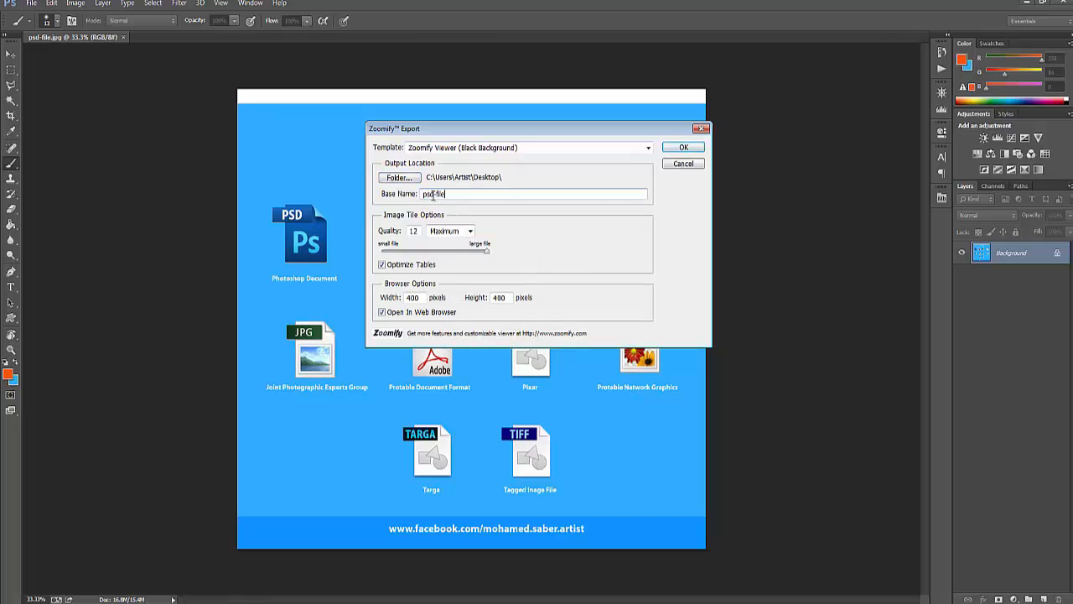
click(513, 147)
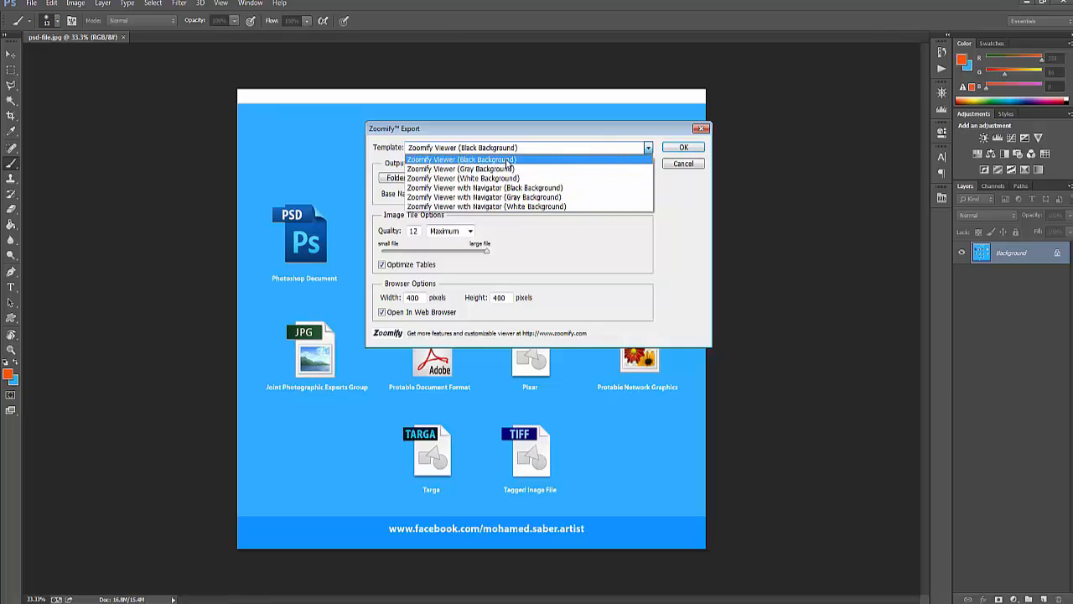
click(508, 159)
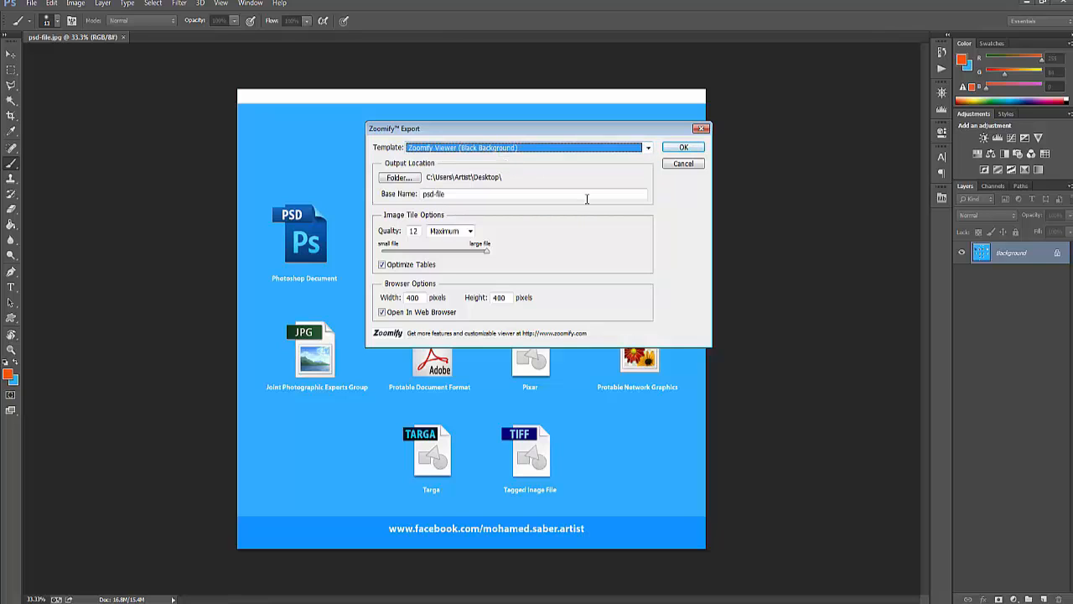
click(683, 149)
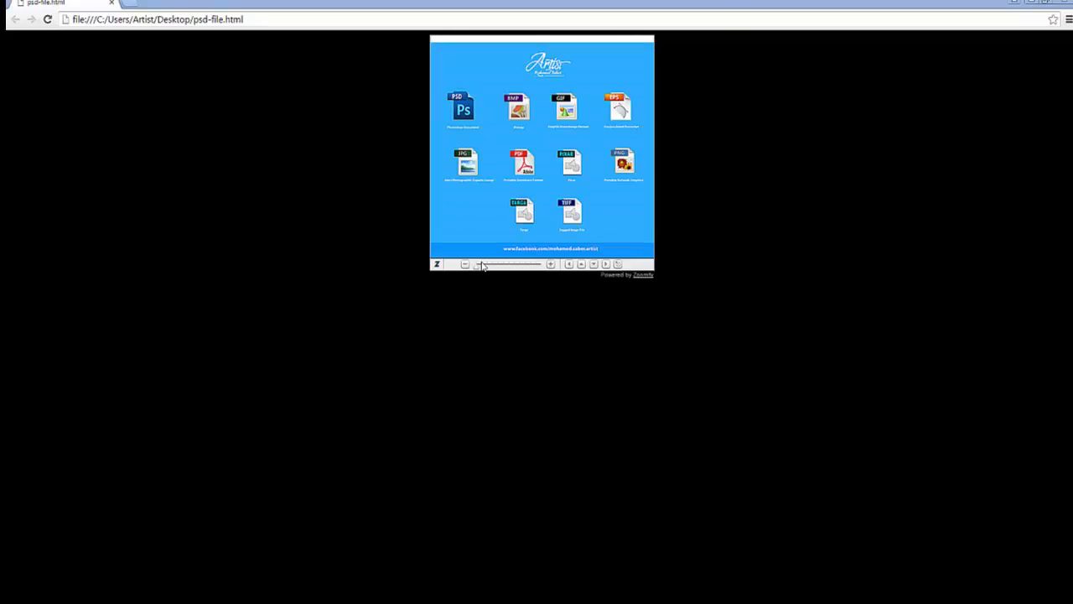
- Examine the exported psd-file.html in the browser by zooming in and panning across the format icons
drag(478, 268, 498, 270)
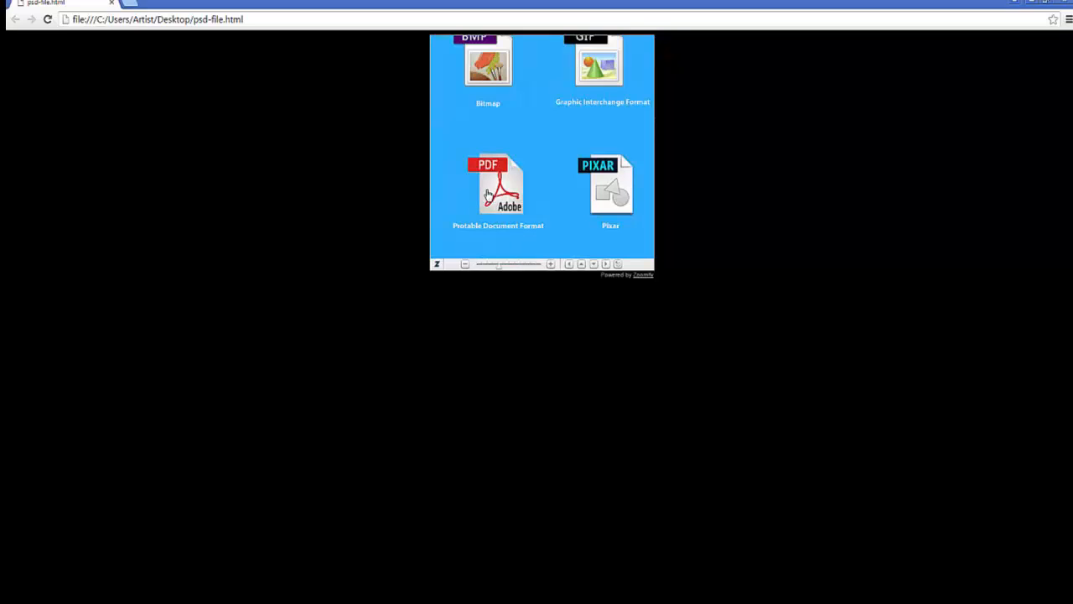
drag(488, 200, 649, 203)
drag(588, 126, 517, 259)
drag(628, 160, 380, 131)
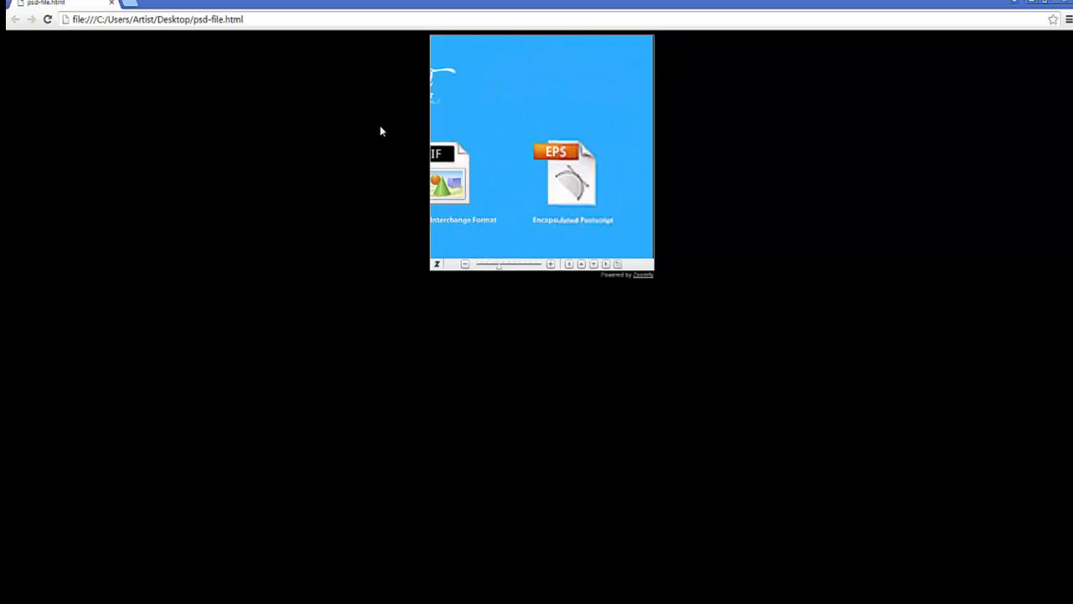
drag(549, 205, 546, 120)
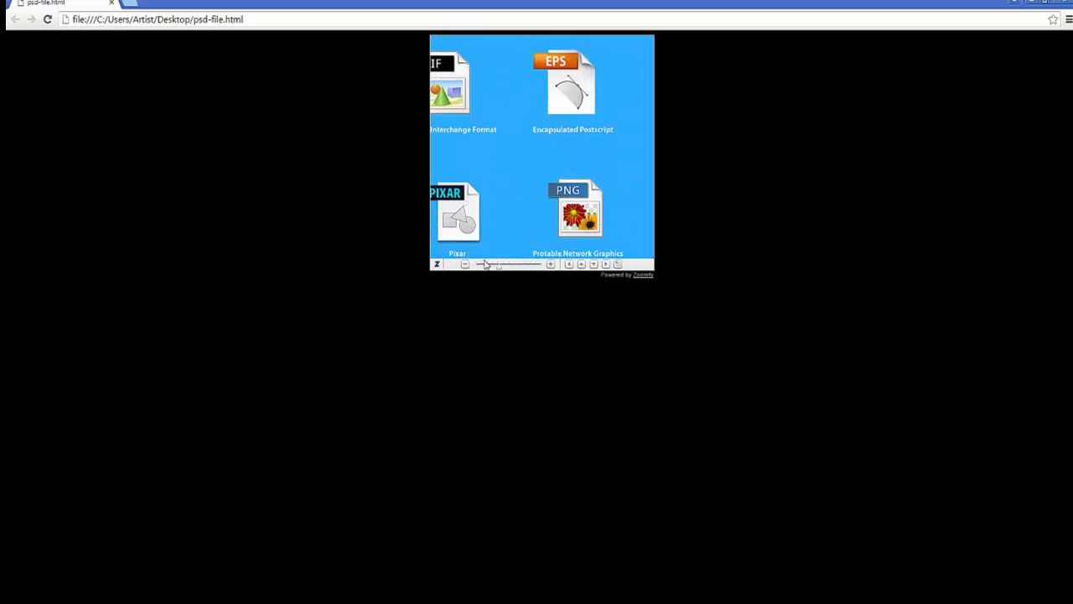
drag(502, 272, 532, 271)
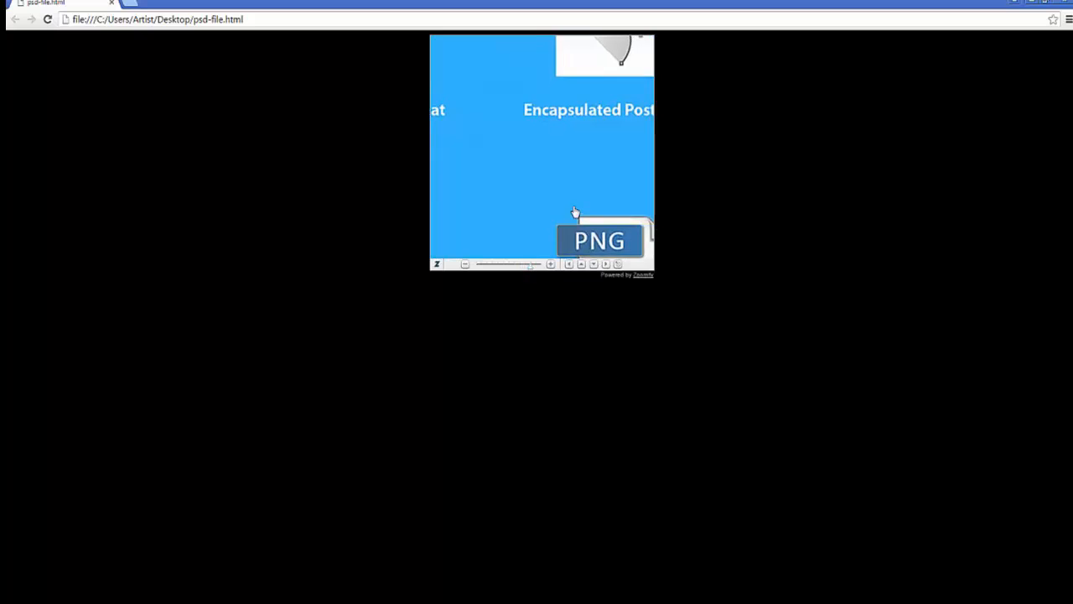